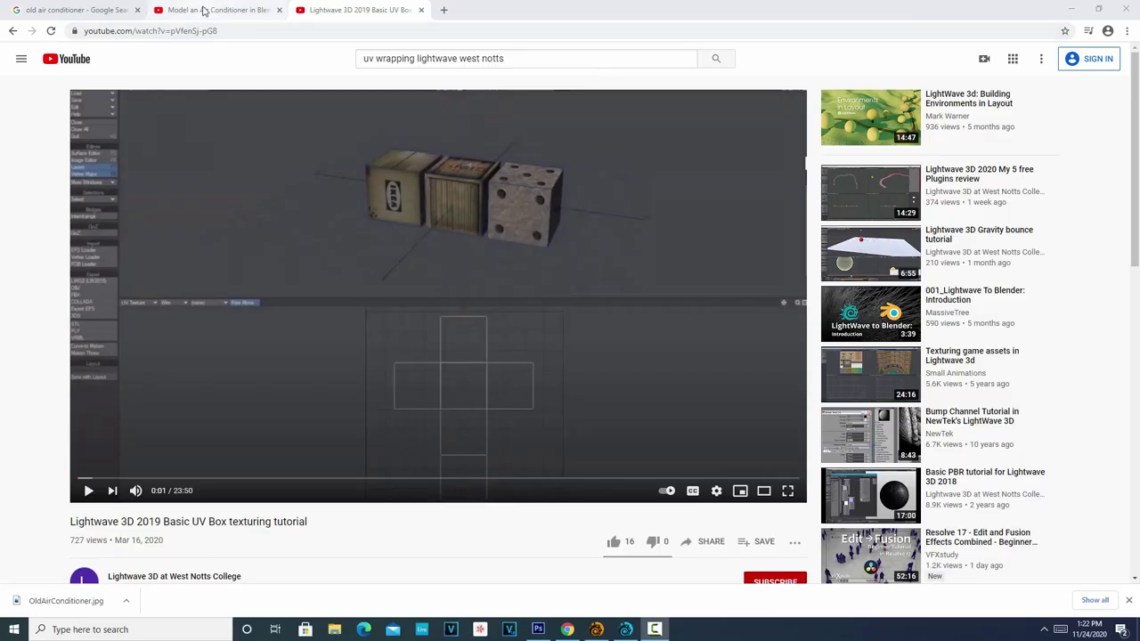
Bring up the 'Model an Air Conditioner in Blender' YouTube tab in Chrome
left_click(203, 10)
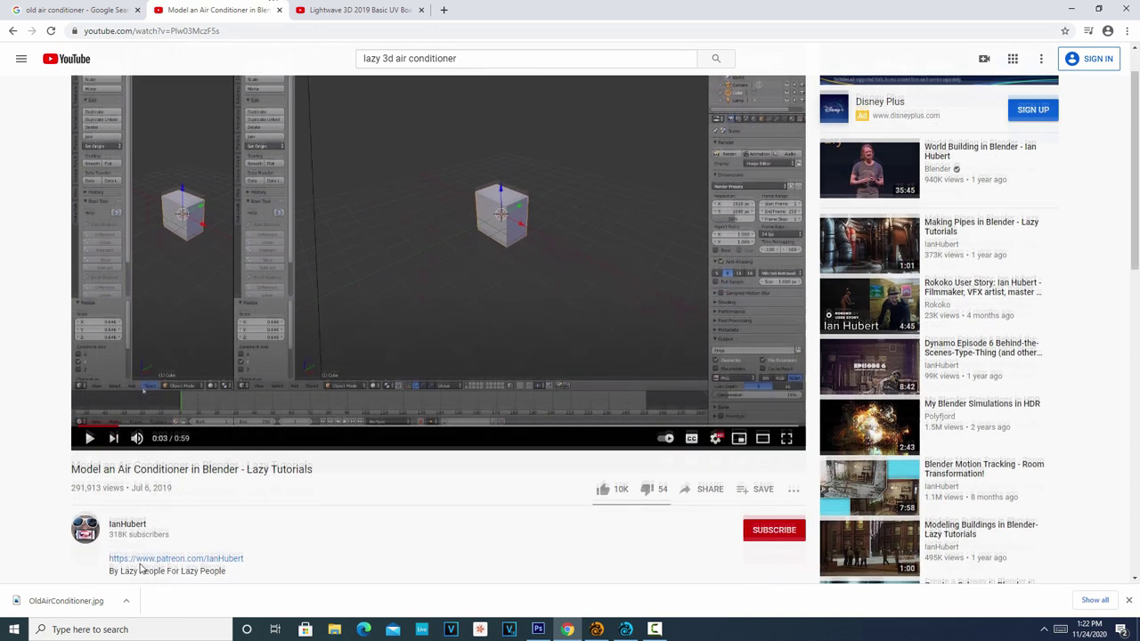
Scroll through the Blender video page, then review the LightWave UV box texturing tutorial
scroll(138, 570, "down", 1)
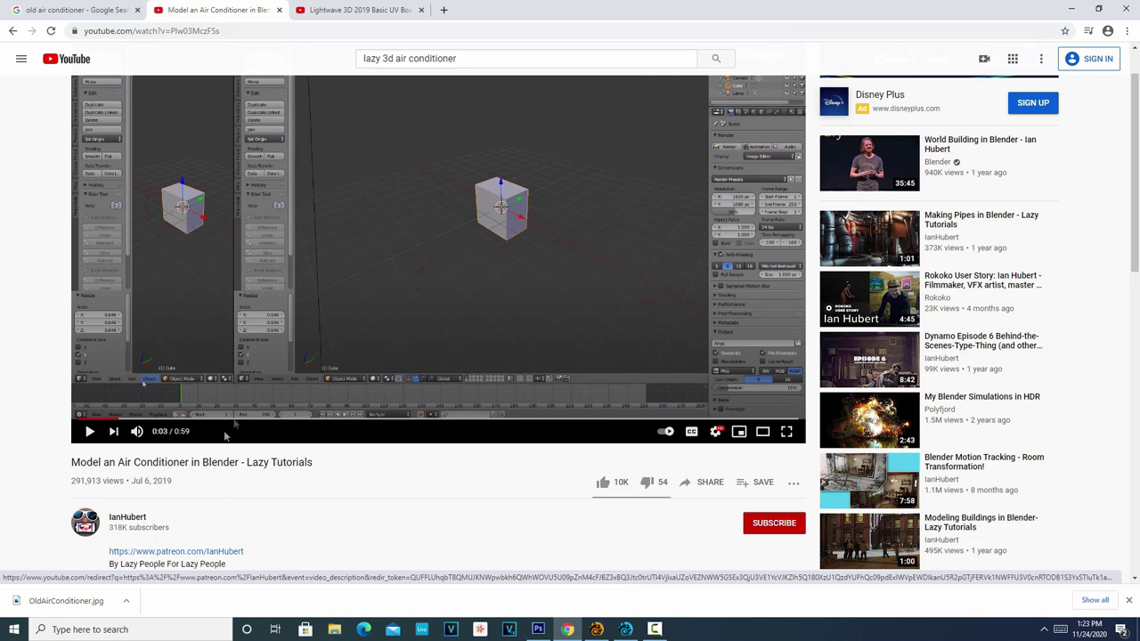
scroll(322, 339, "up", 1)
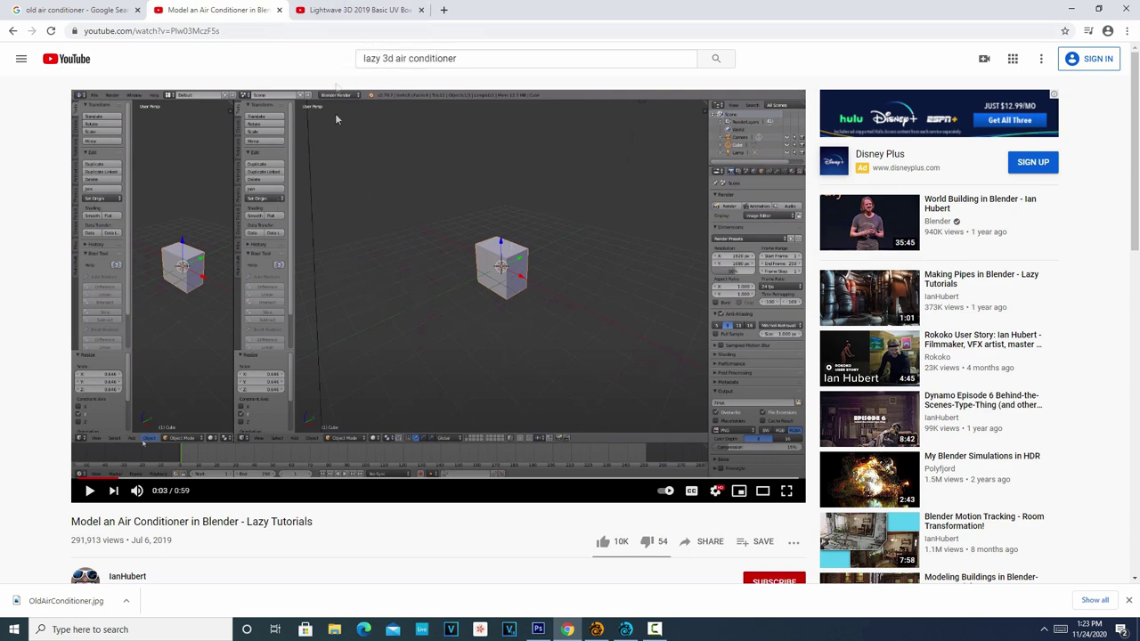
left_click(338, 11)
scroll(236, 542, "down", 1)
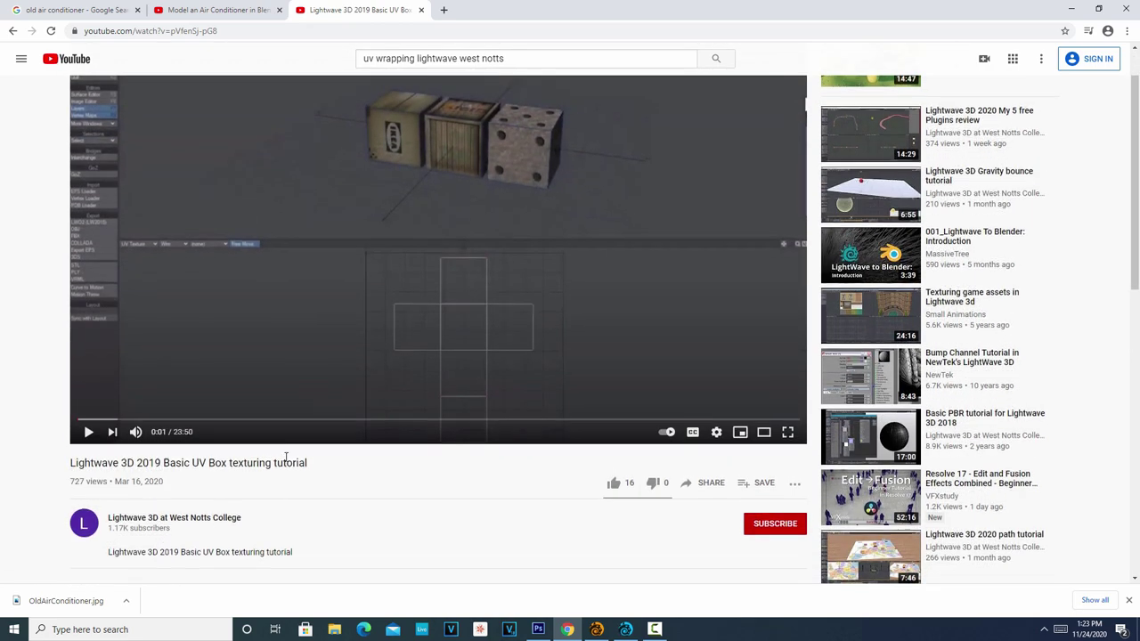
scroll(286, 456, "up", 1)
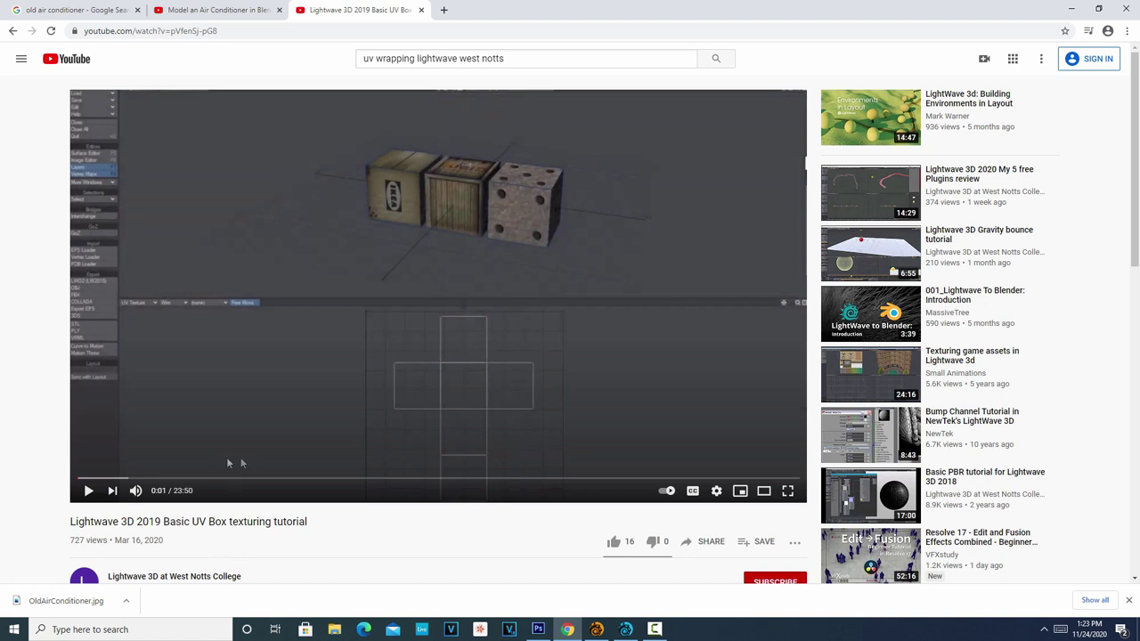
Back in LightWave Modeler, discard the save, start a new empty object and pick Box
left_click(596, 629)
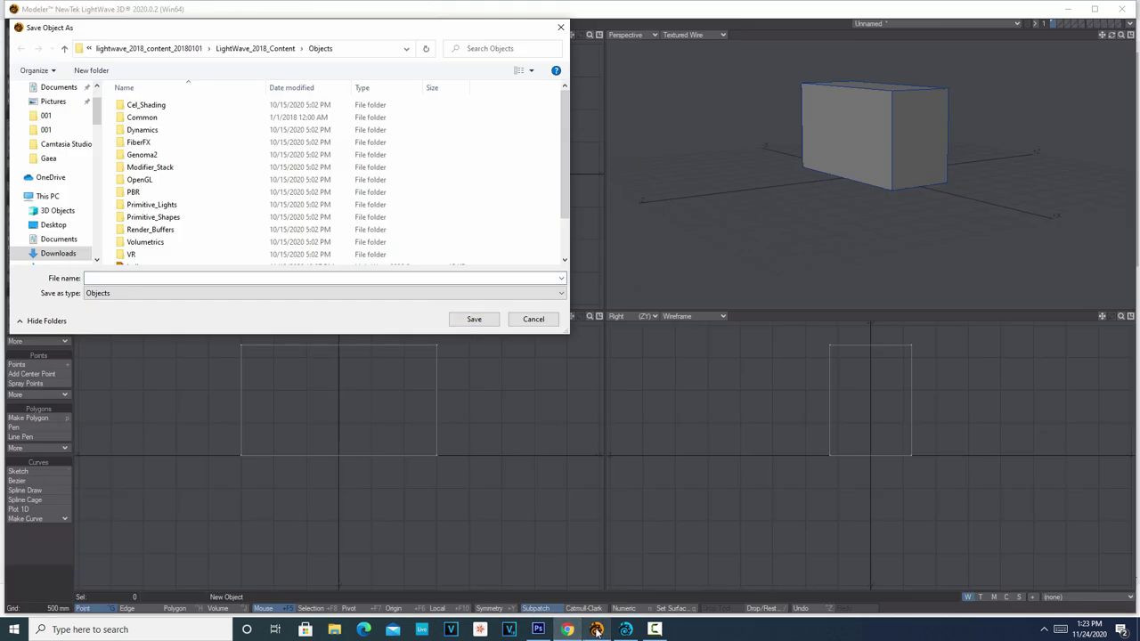
left_click(562, 29)
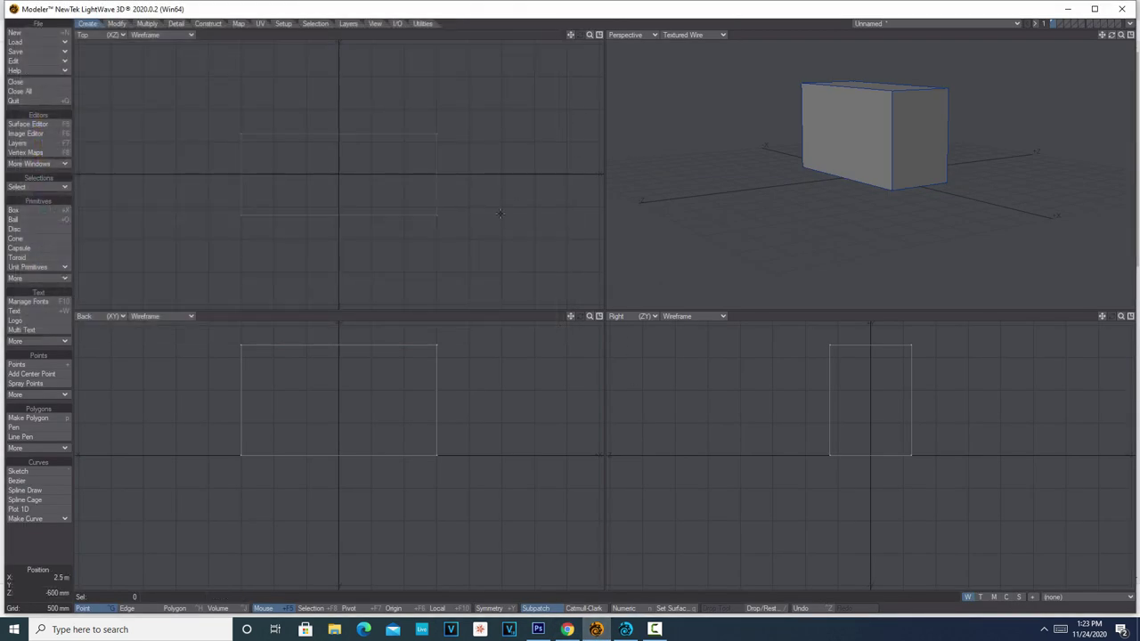
key("Delete")
left_click(48, 211)
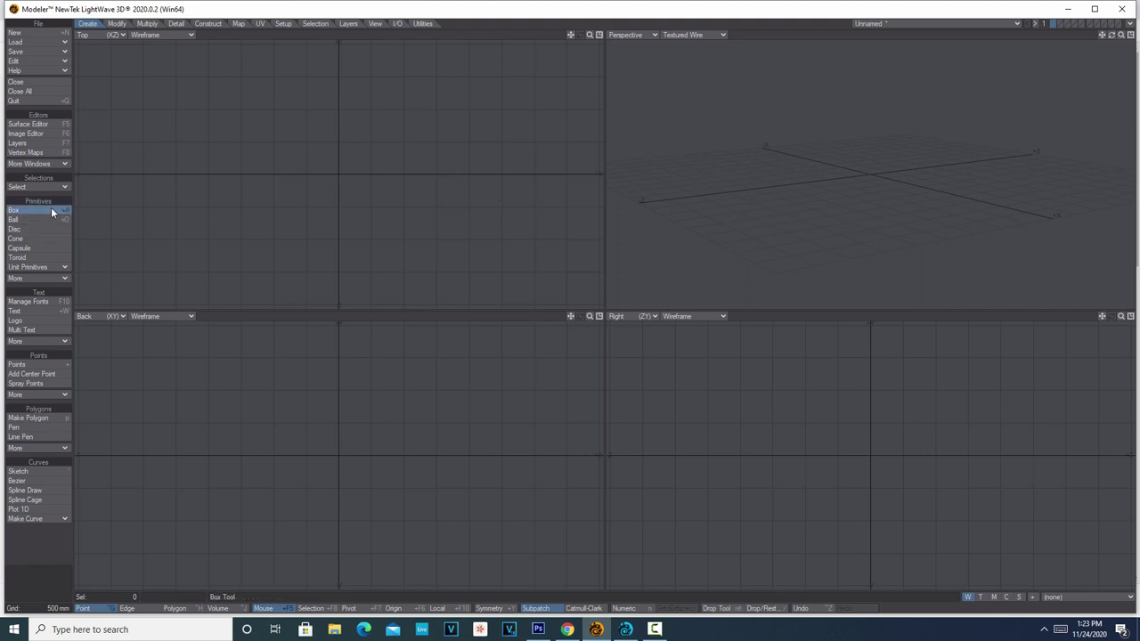
Draw a box base in the Top view and give it height in the Right view
left_click_drag(274, 145, 443, 213)
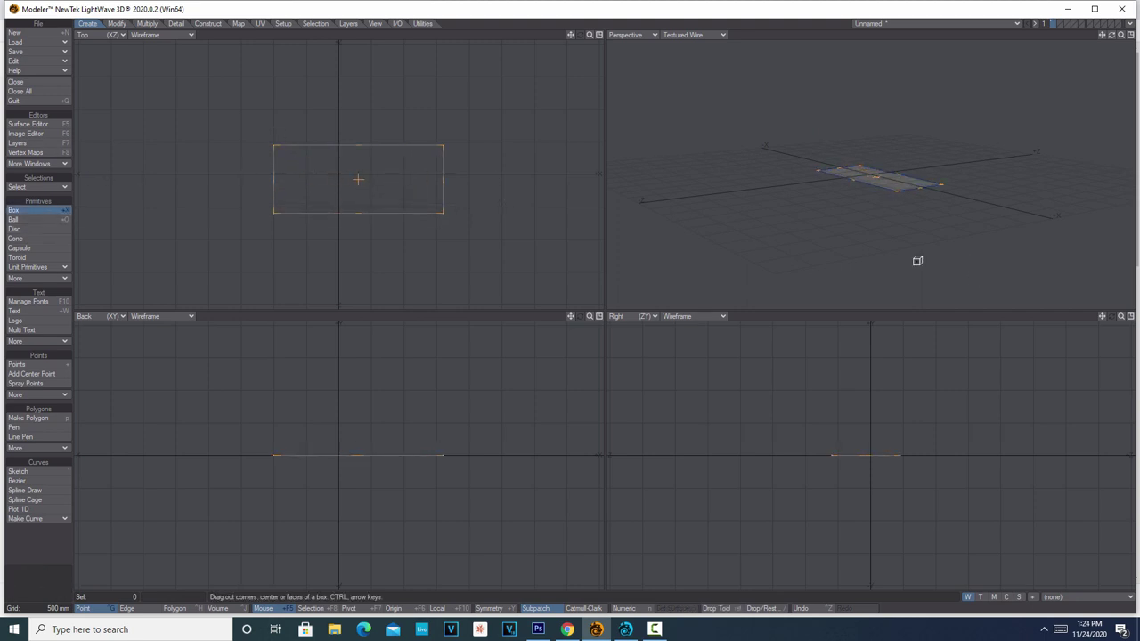
left_click_drag(879, 448, 878, 350)
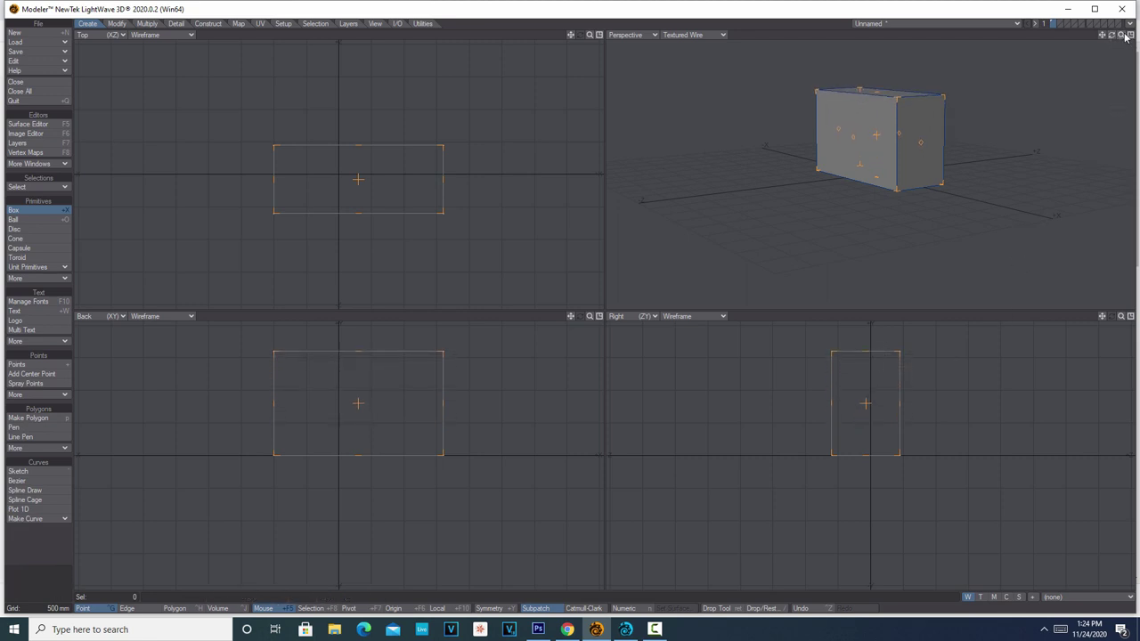
mouse_move(1112, 35)
left_mouse_down()
mouse_move(1082, 36)
mouse_move(1117, 35)
left_mouse_up()
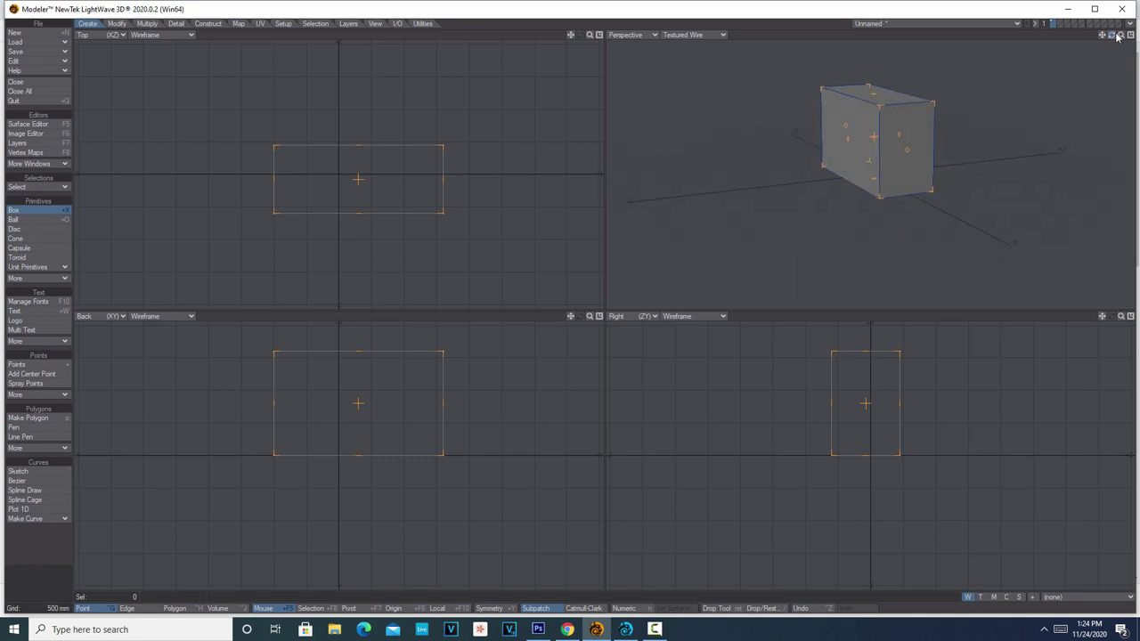
key("space")
Centre the box on the origin along X, Y and Z
key("F12")
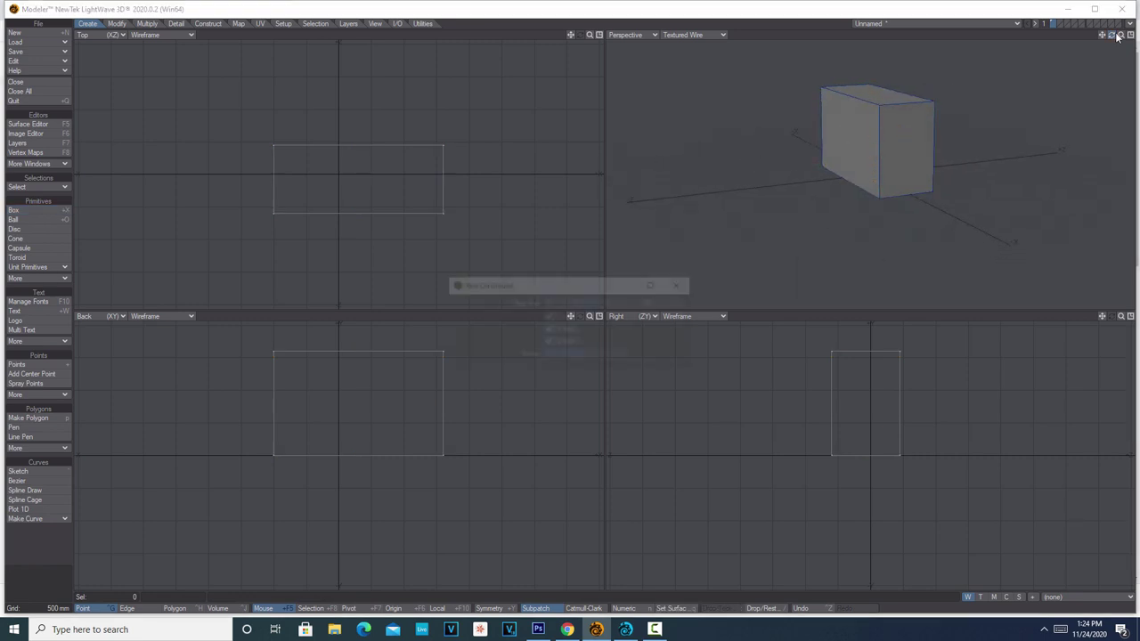
left_click(672, 308)
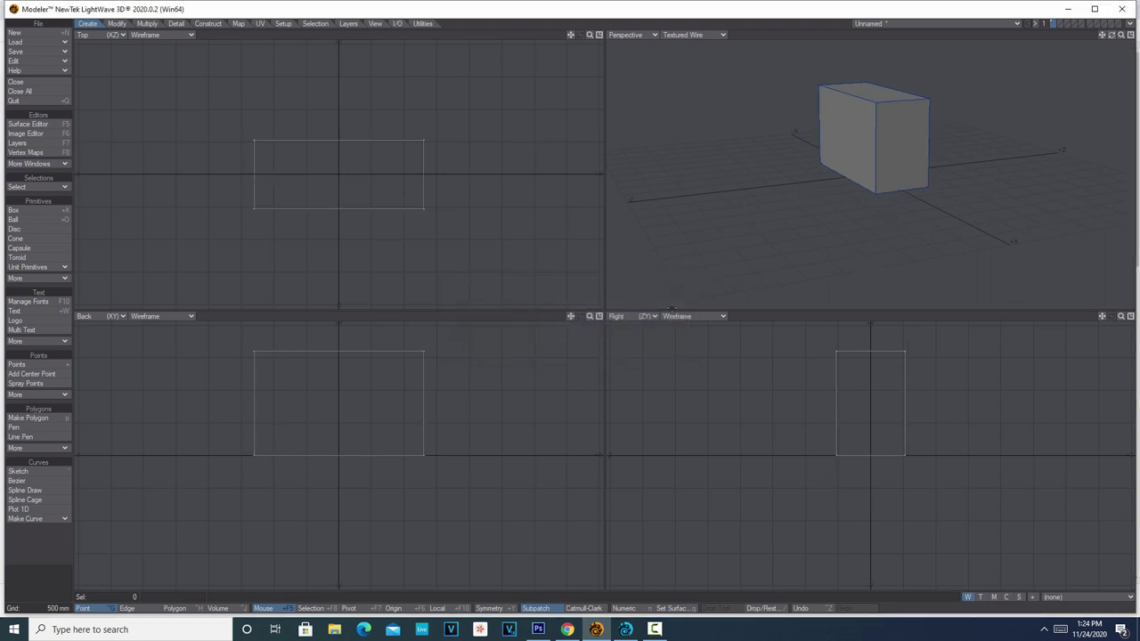
left_click(53, 52)
Save the box object under the file name box3
left_click(54, 53)
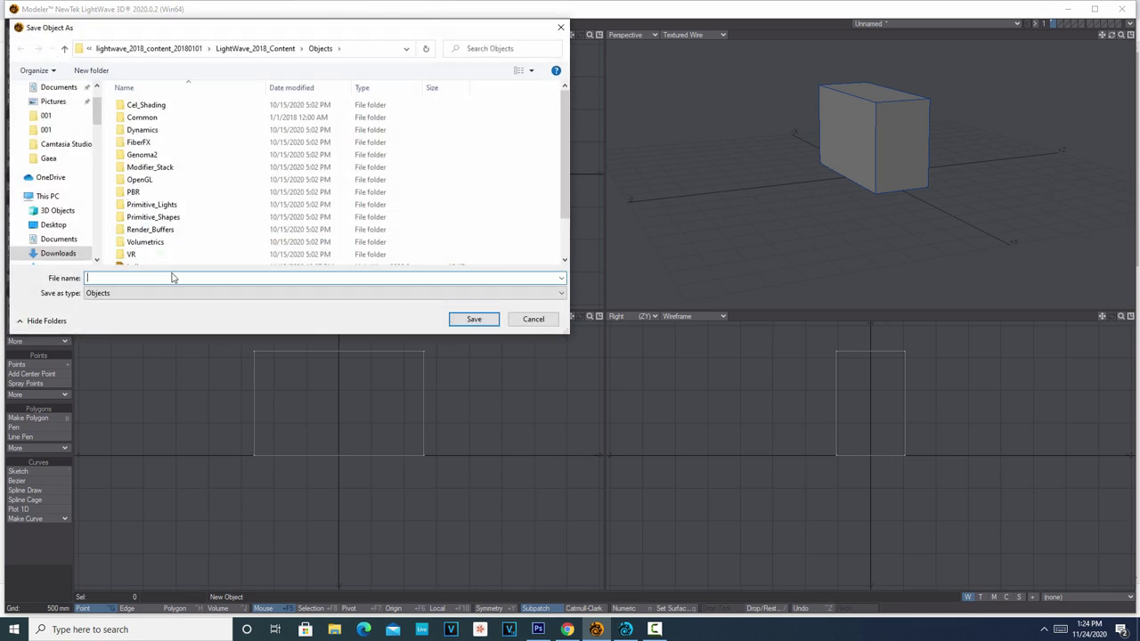
type("box3")
left_click(473, 320)
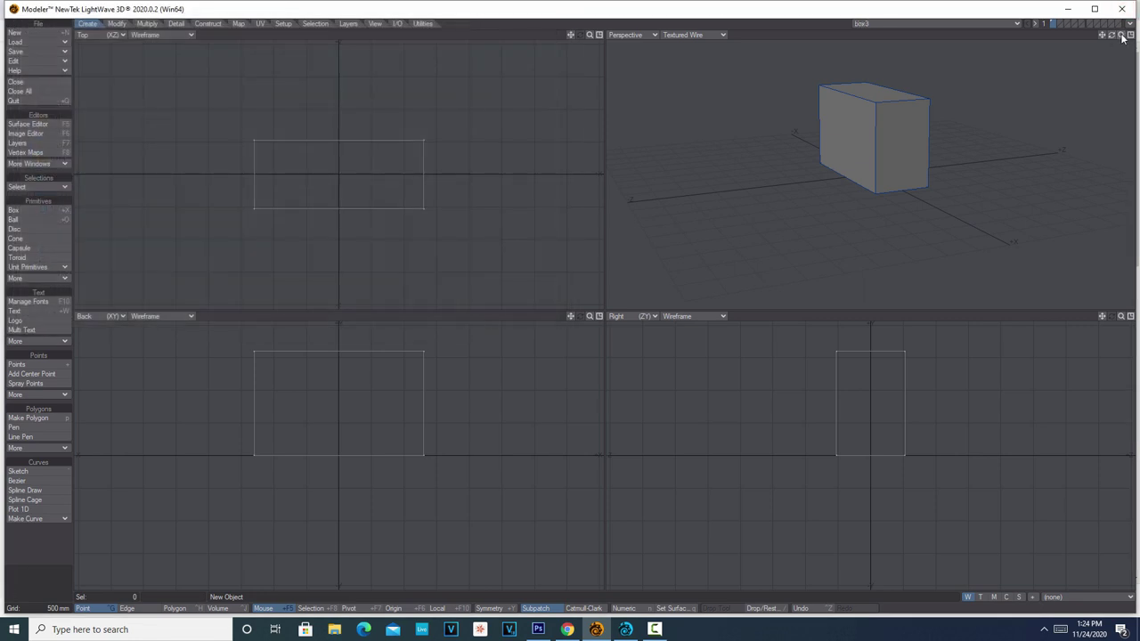
left_click_drag(1112, 36, 1007, 62)
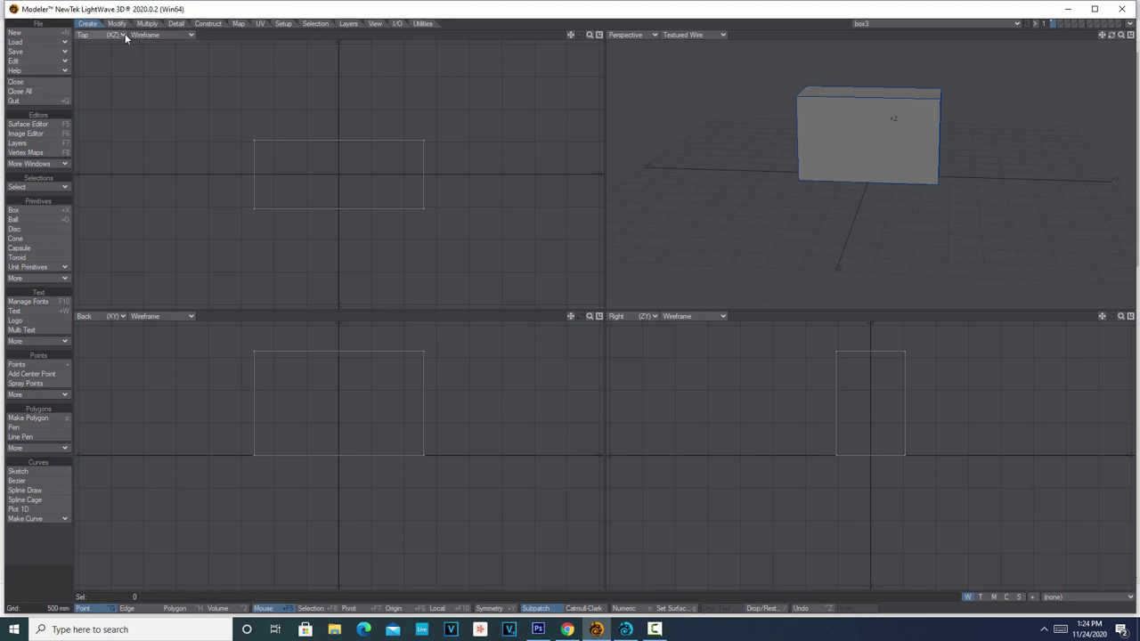
Use Make UVs to create an Atlas-type UV map called Texture for the box
left_click(264, 23)
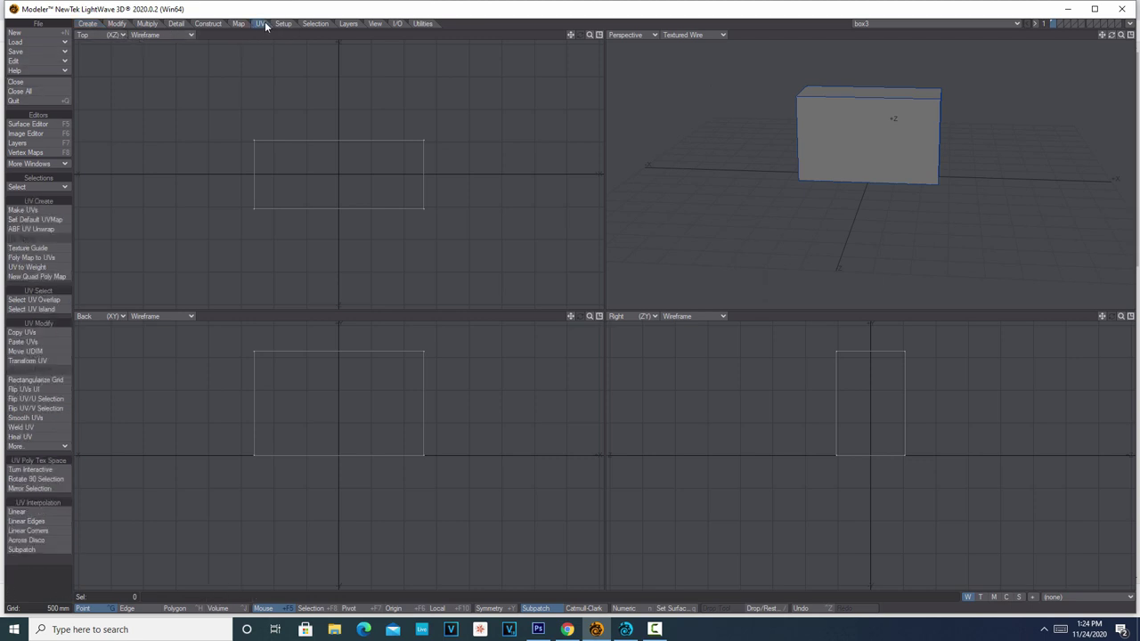
left_click(35, 209)
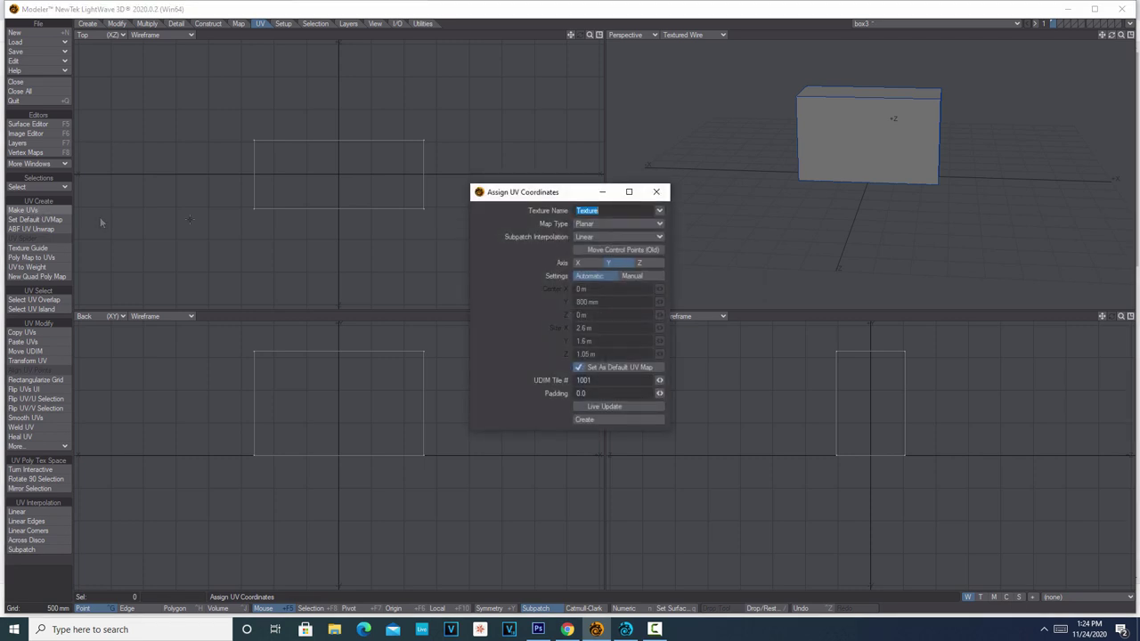
left_click(659, 224)
left_click(660, 248)
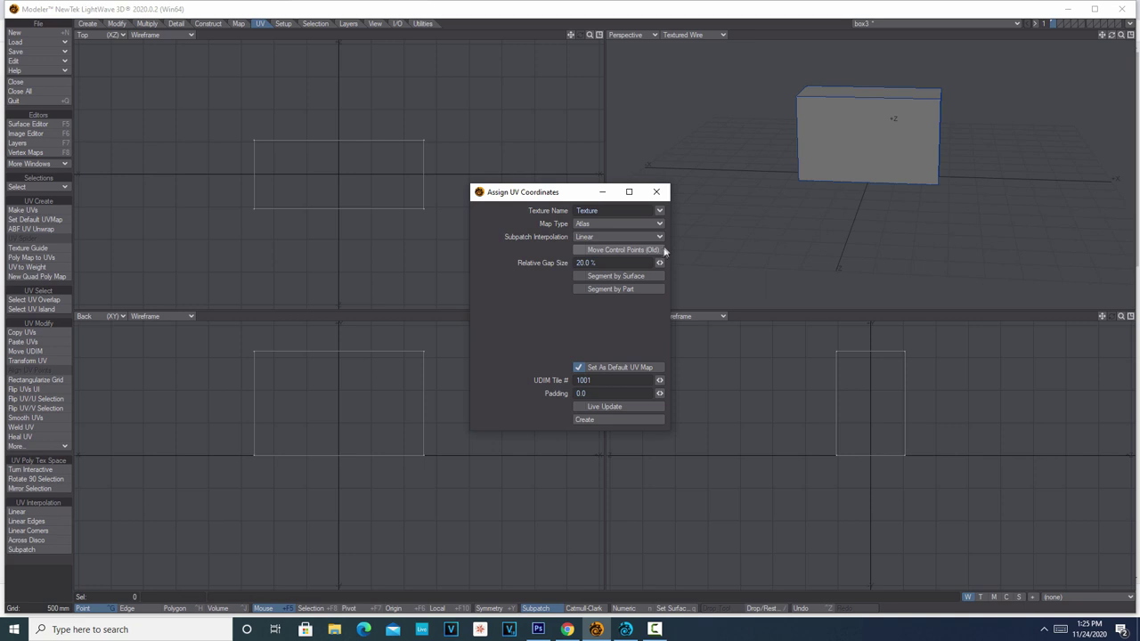
left_click(616, 420)
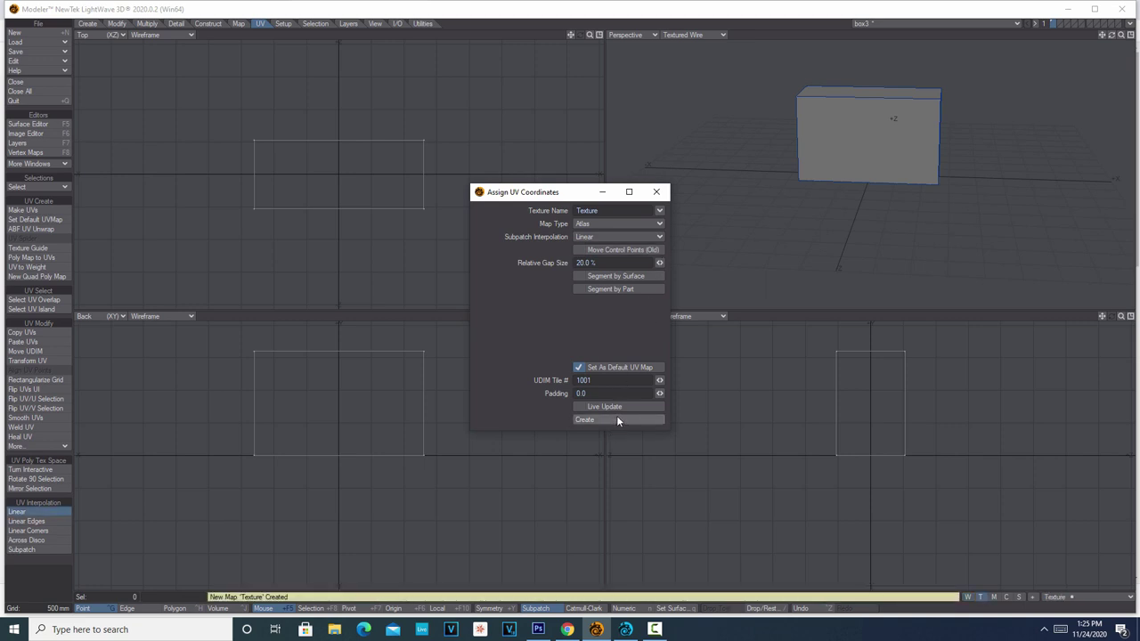
left_click(604, 192)
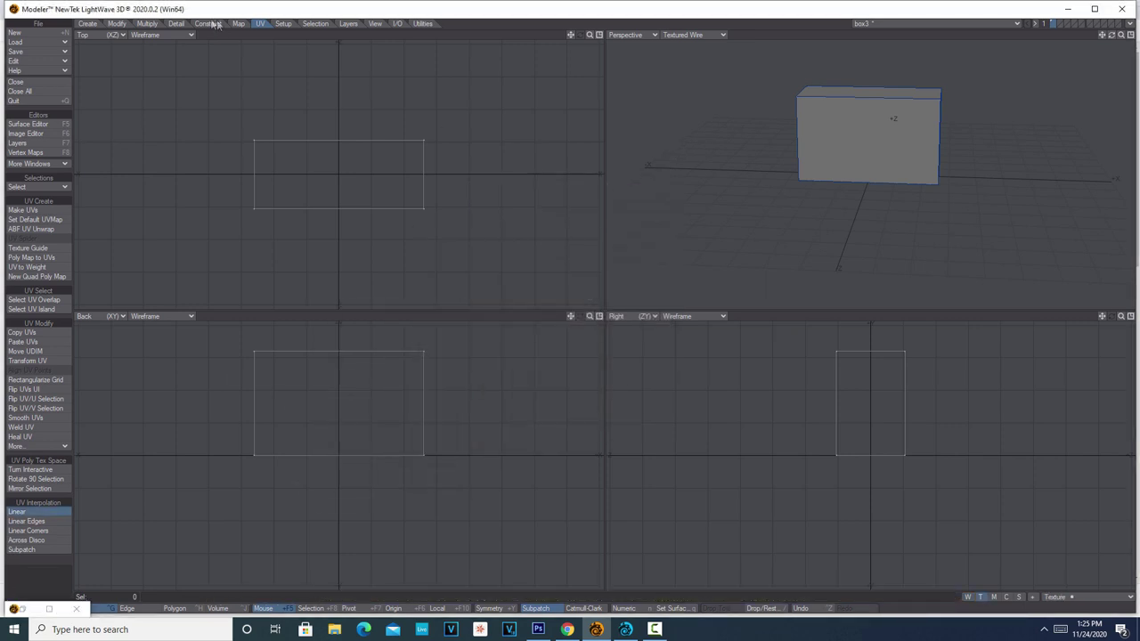
left_click(114, 35)
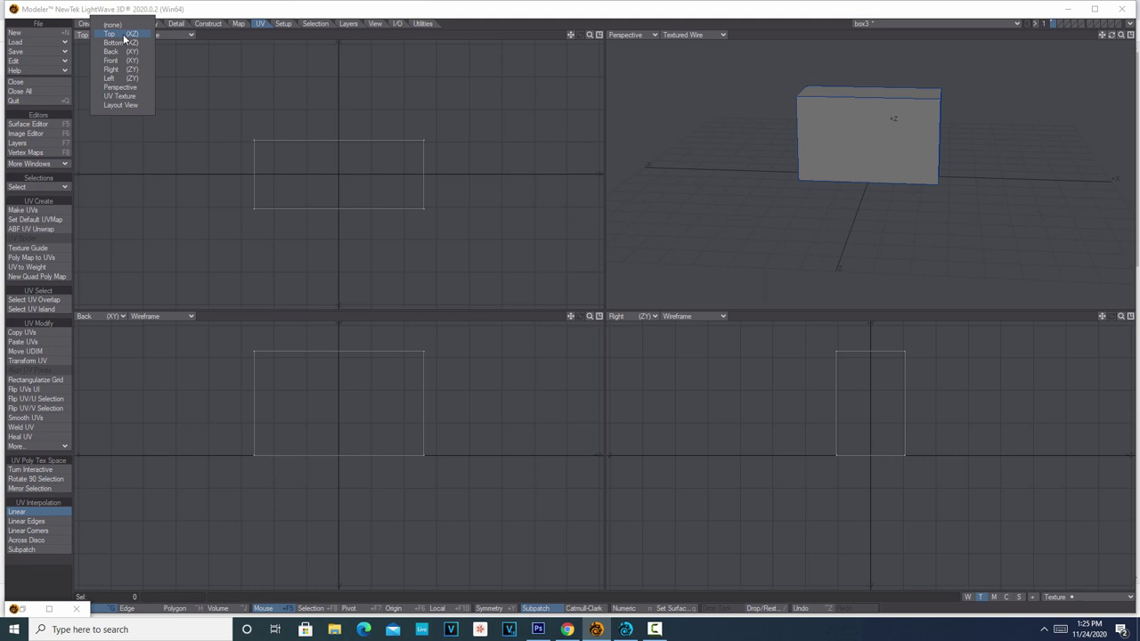
Show the UV Texture view in the top viewport, fit it, and use Polygon mode
left_click(133, 95)
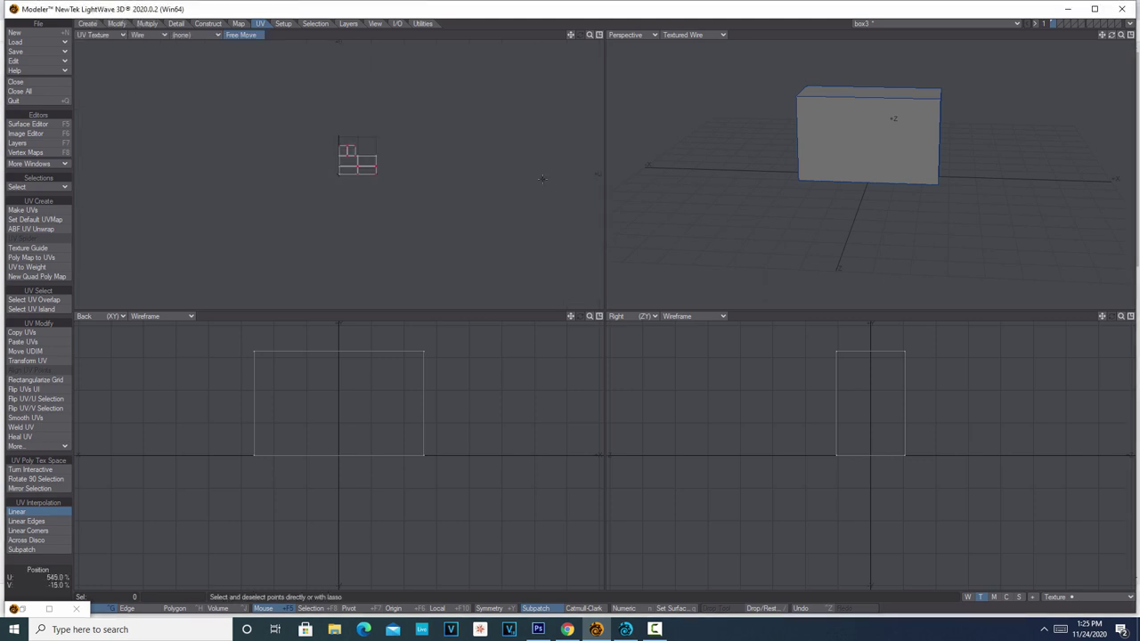
key("a")
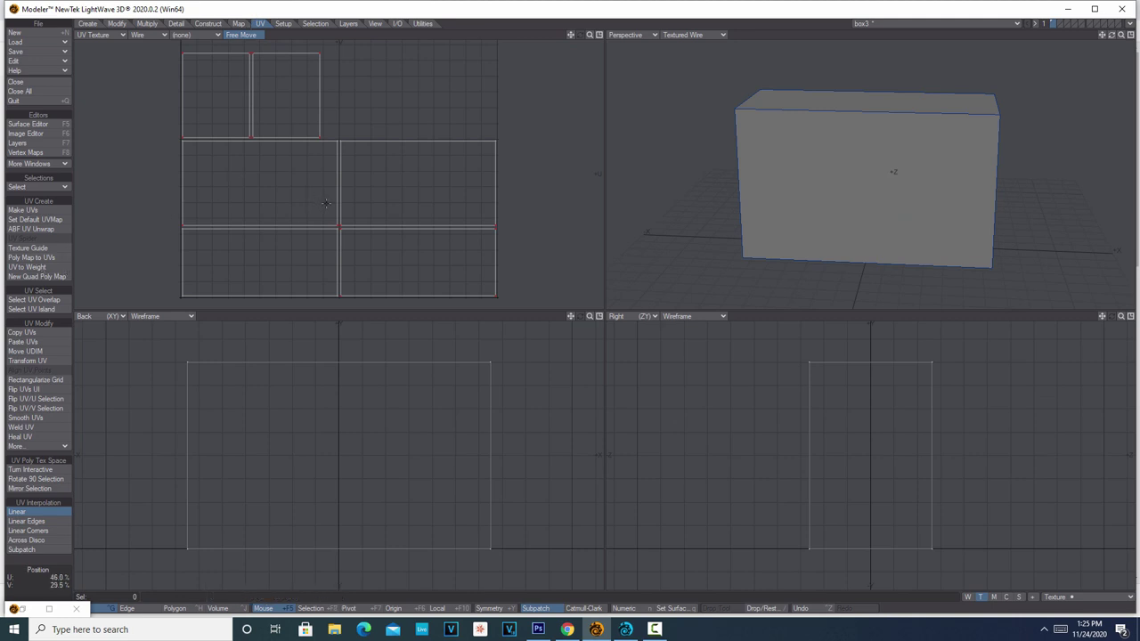
left_click(174, 608)
key("ctrl+g")
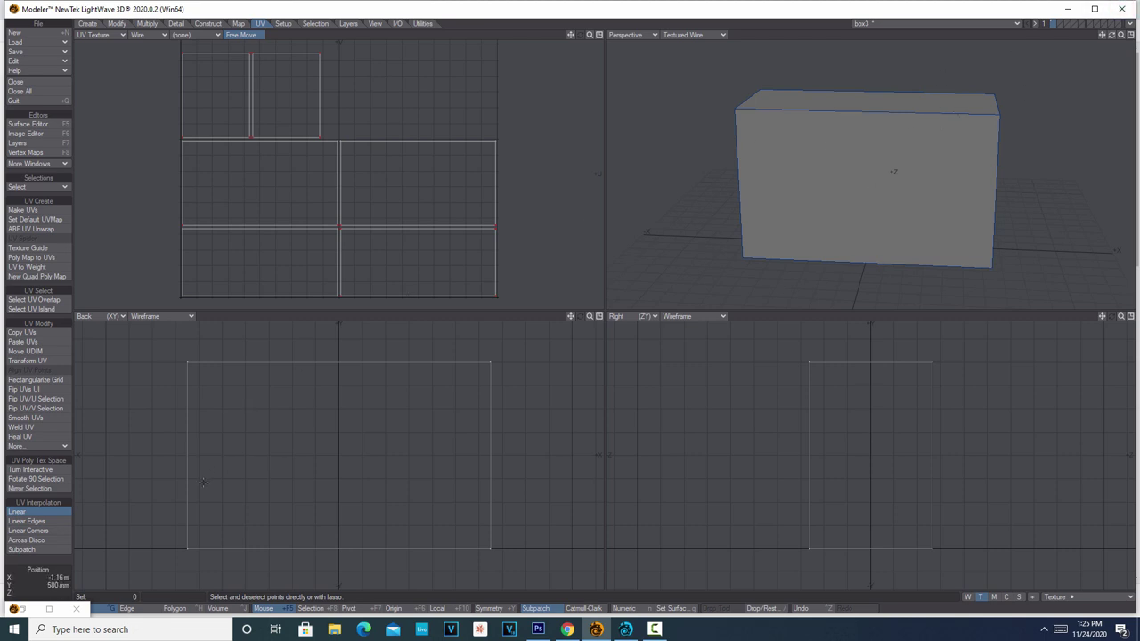
left_click(174, 608)
Select the front and top faces to locate their UV islands, then clear the selection
left_click(927, 141)
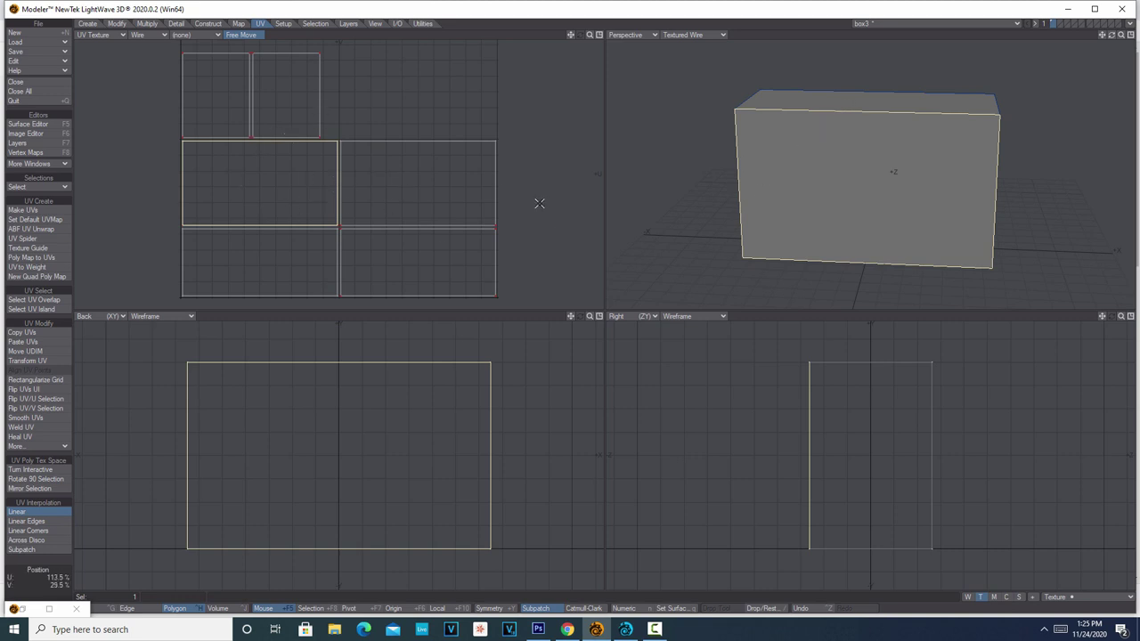
left_click(851, 102)
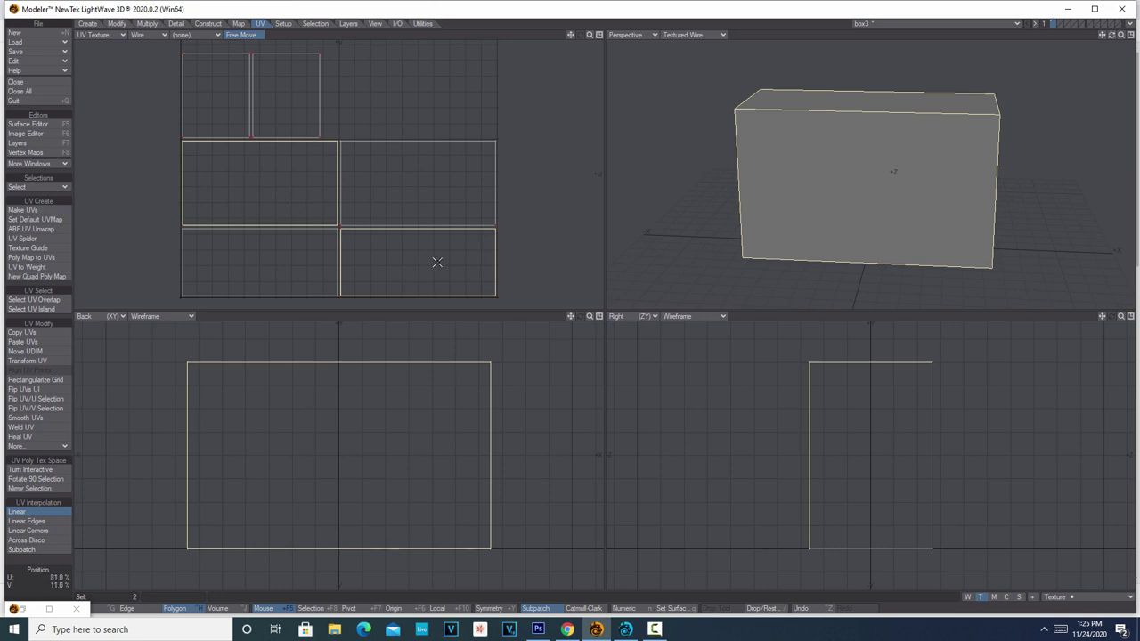
left_click(41, 583)
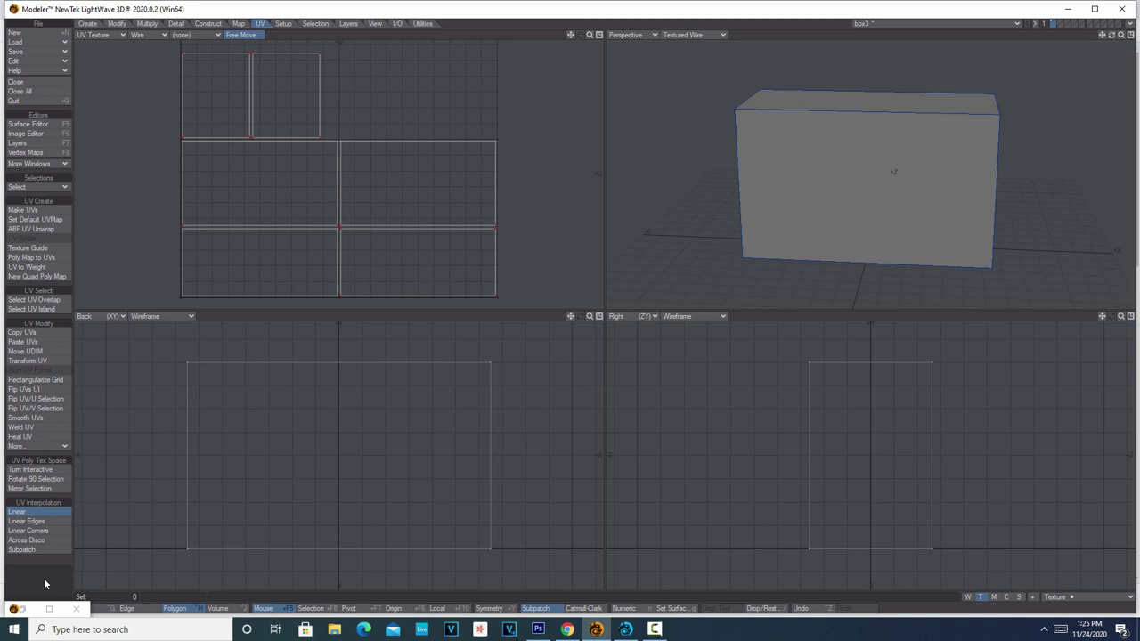
left_click(38, 53)
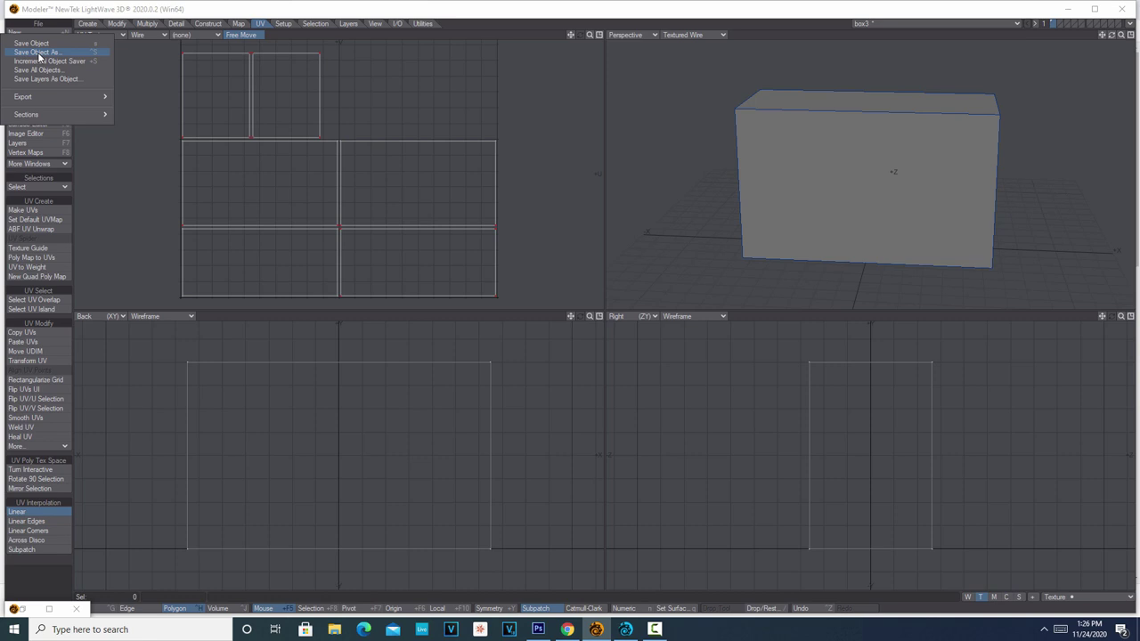
Start Export EPS with Draw Grid unticked and View set to Texture UV
left_click(39, 53)
left_click(556, 23)
left_click(39, 23)
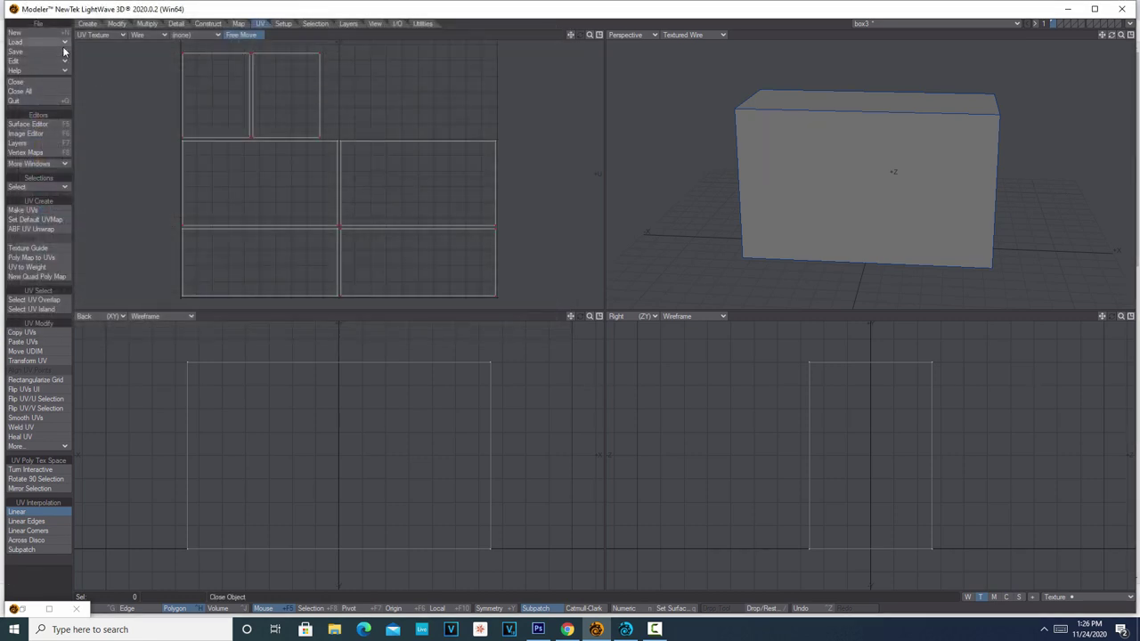
left_click(60, 55)
mouse_move(68, 94)
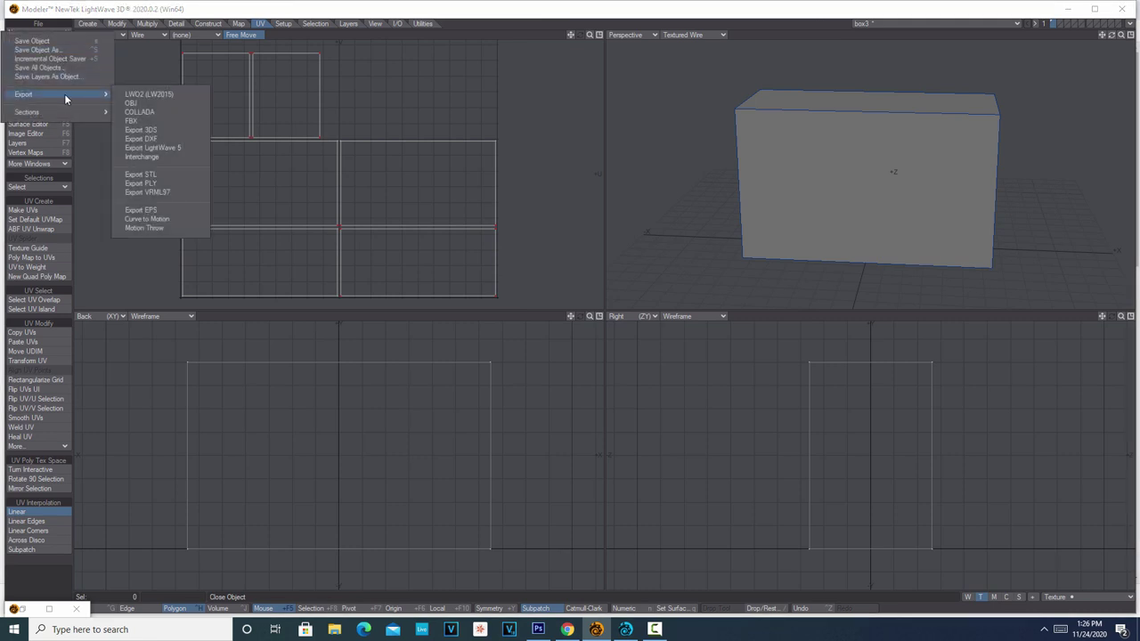
left_click(160, 212)
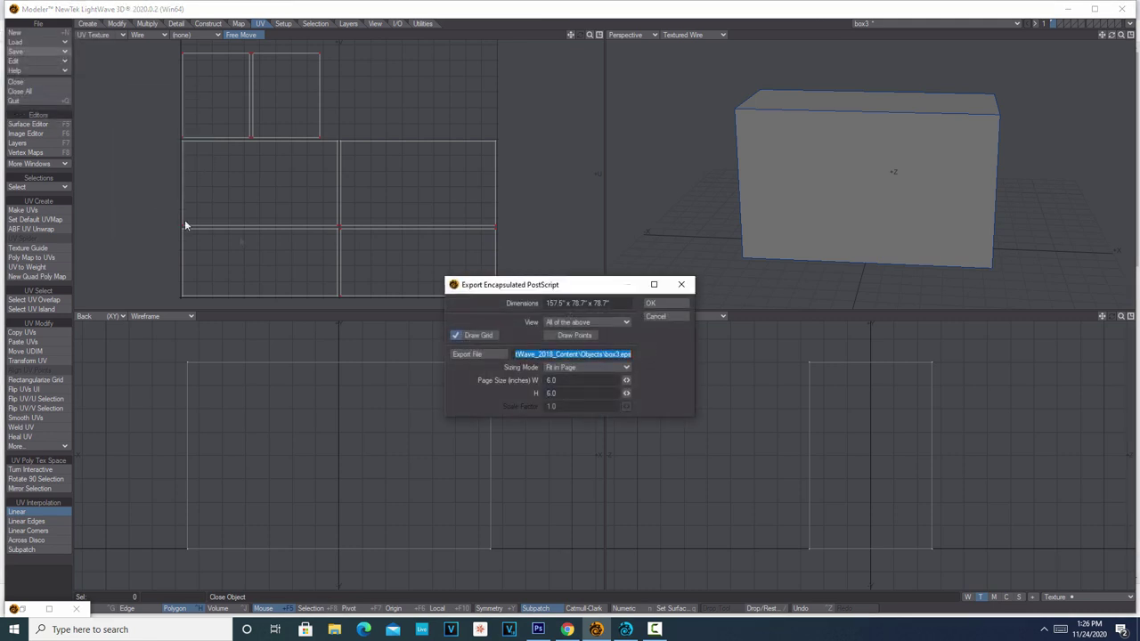
left_click(460, 337)
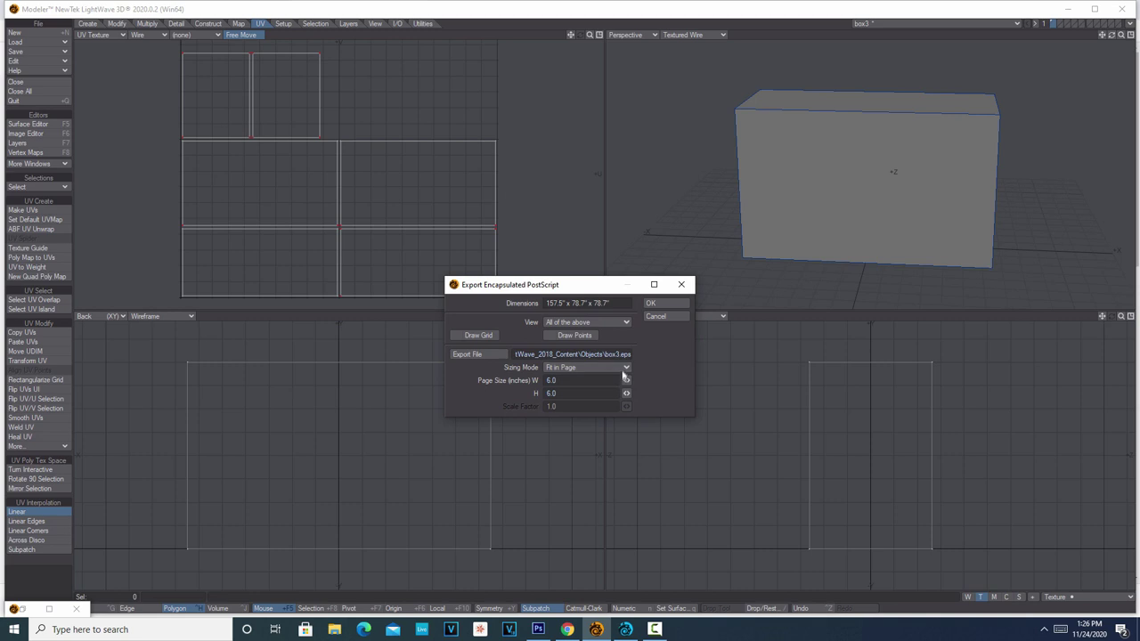
left_click(624, 324)
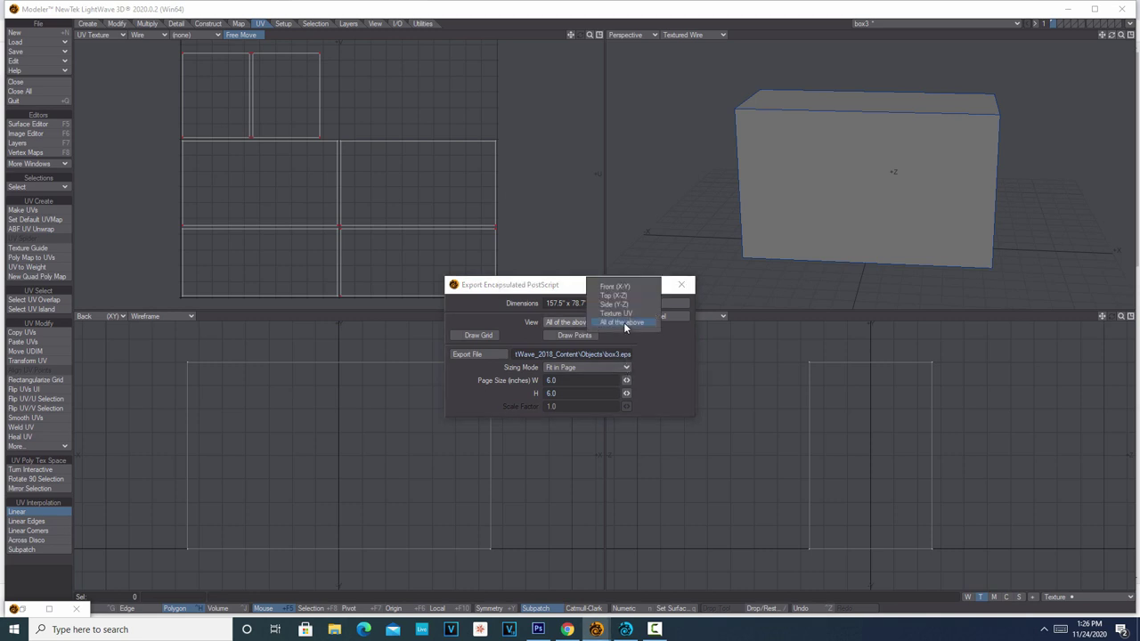
left_click(627, 314)
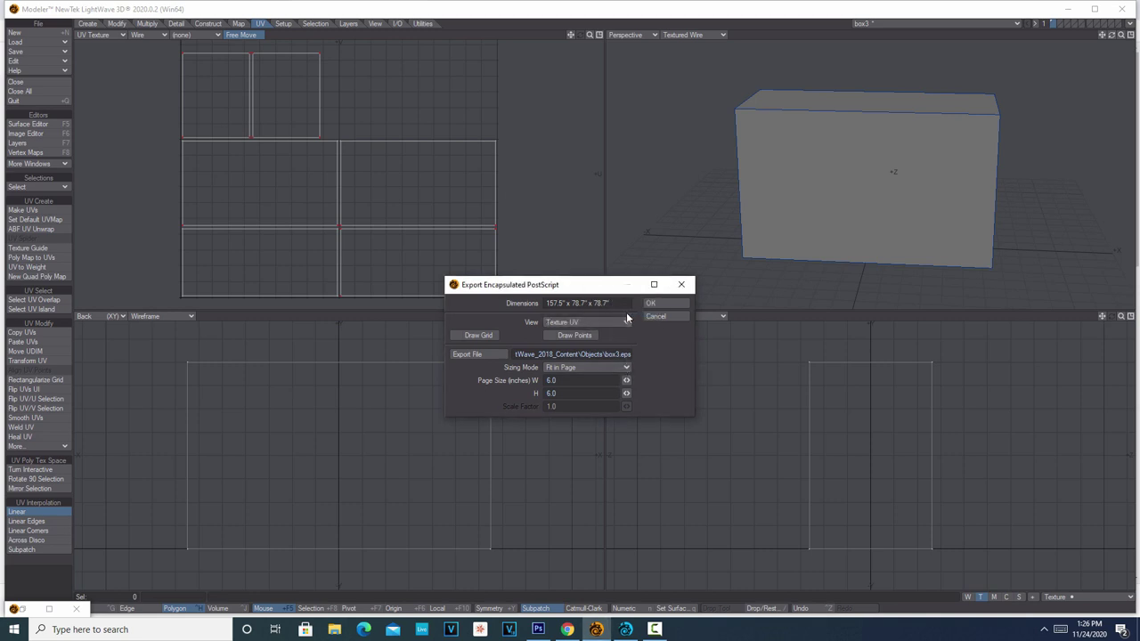
Set the export file to Desktop\box_uv and run the EPS export
left_click(465, 355)
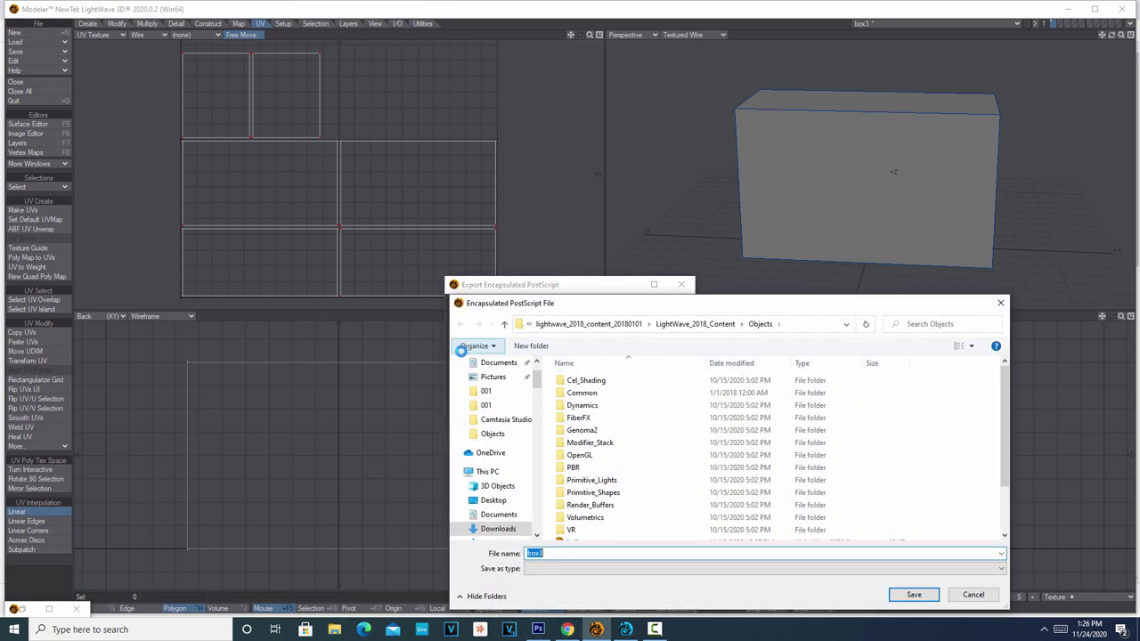
scroll(499, 419, "up", 3)
left_click(494, 385)
double_click(581, 554)
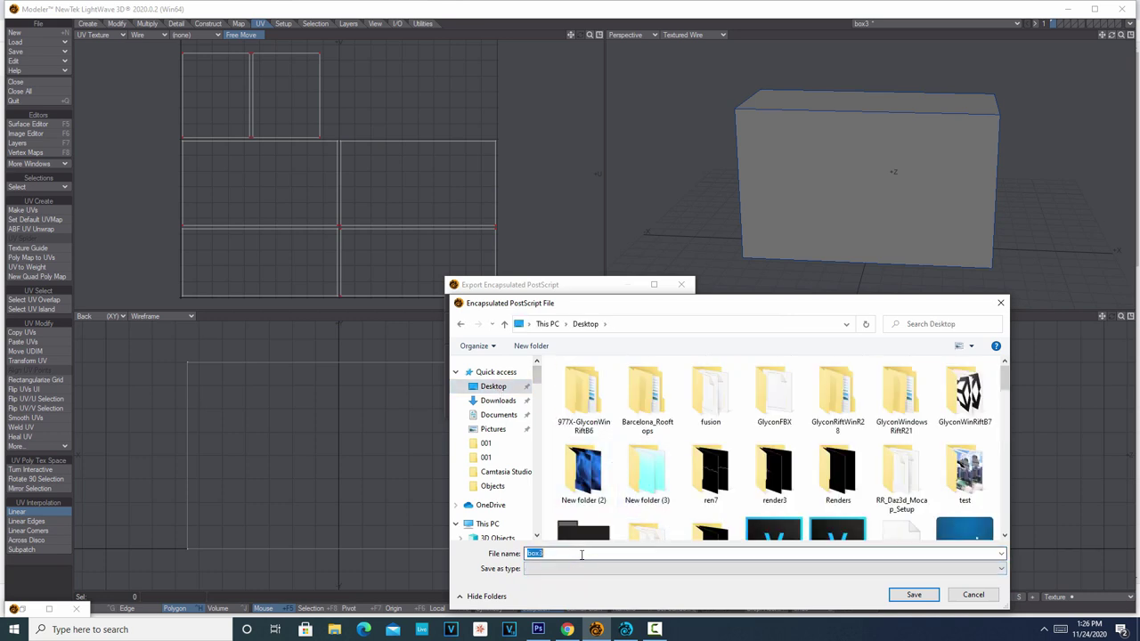
type("box_uv")
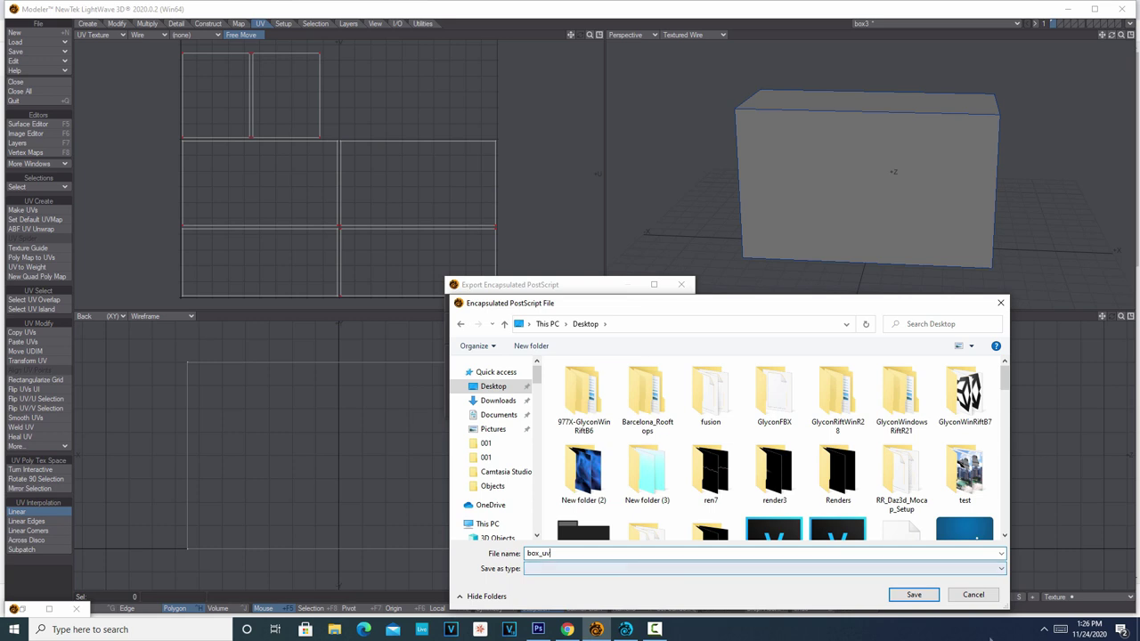
left_click(914, 595)
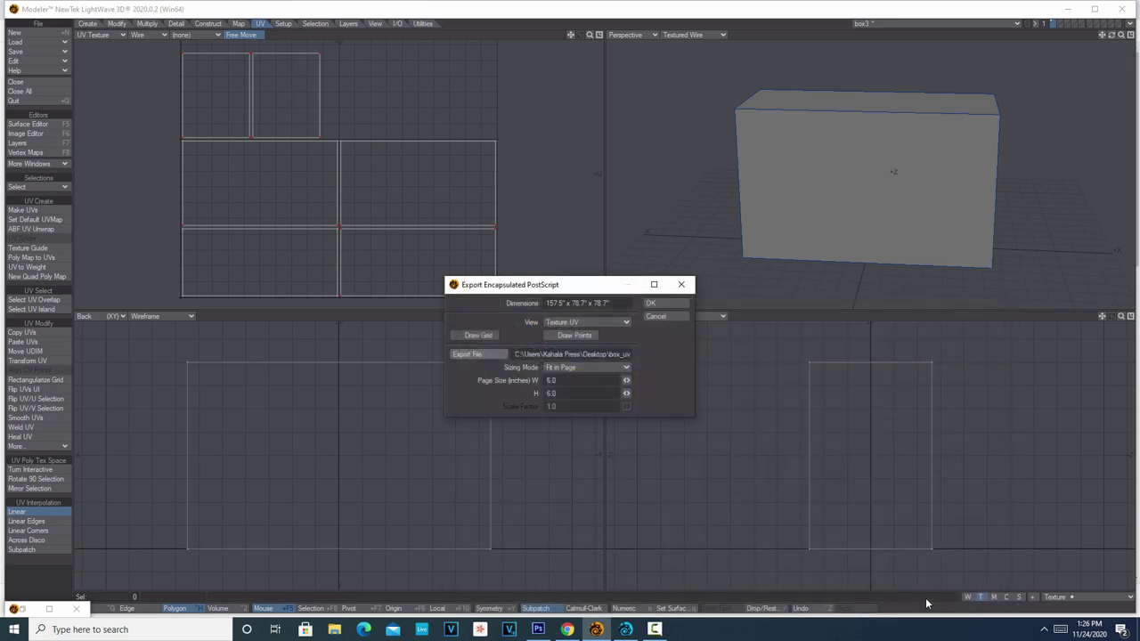
left_click(651, 303)
left_click(537, 630)
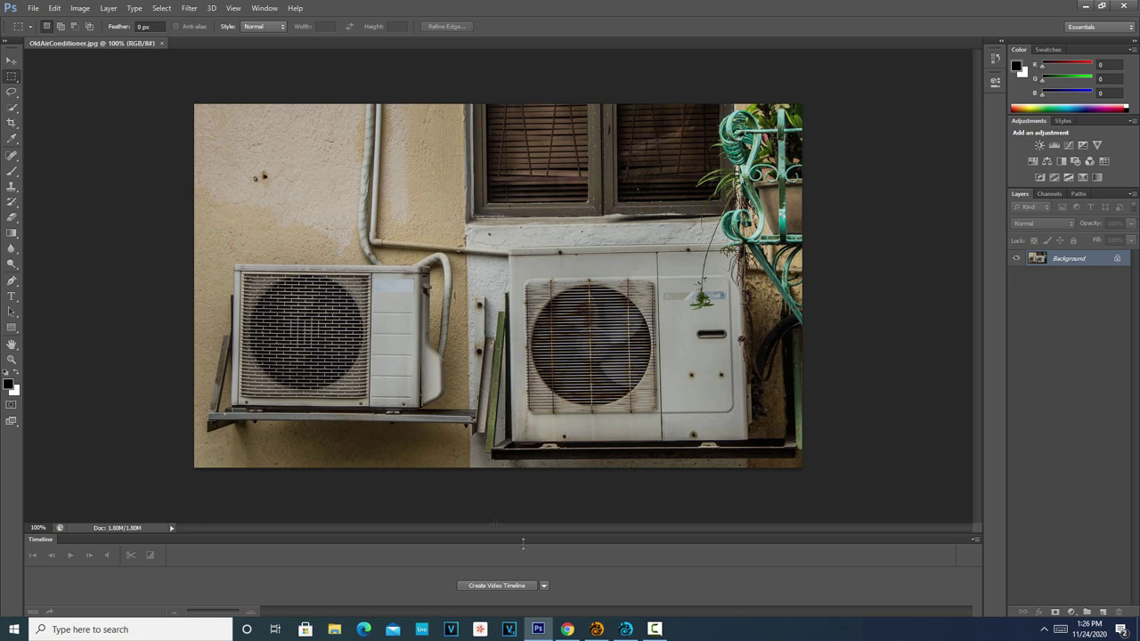
Look over the old air conditioner Google Images results, then return to Photoshop's photo
left_click(567, 629)
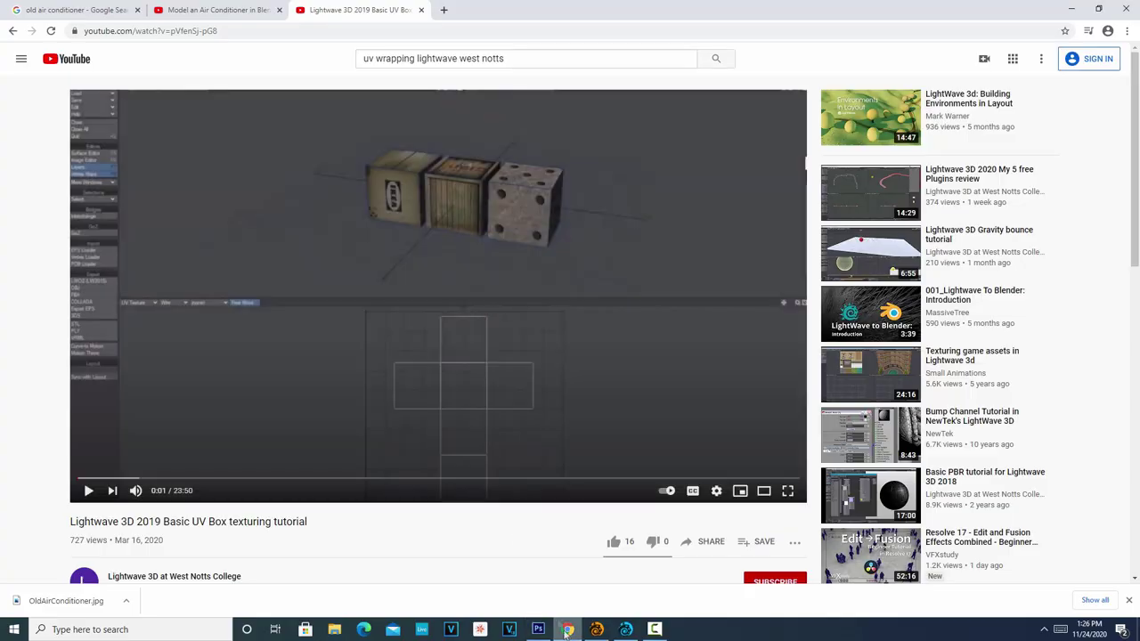
left_click(28, 11)
scroll(101, 89, "up", 5)
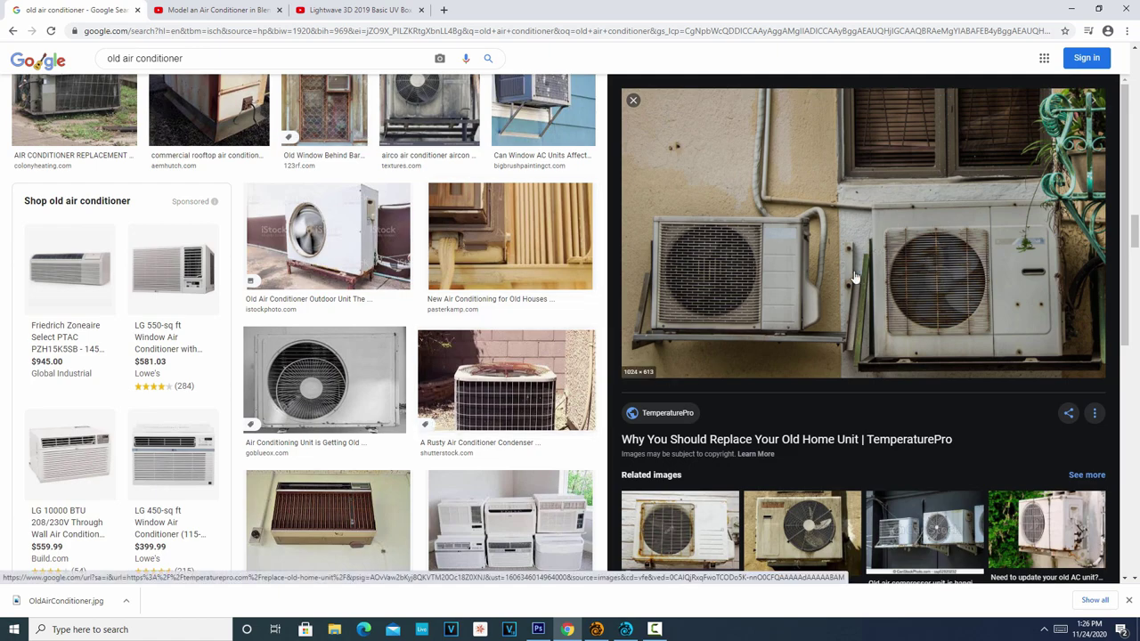
scroll(338, 347, "down", 5)
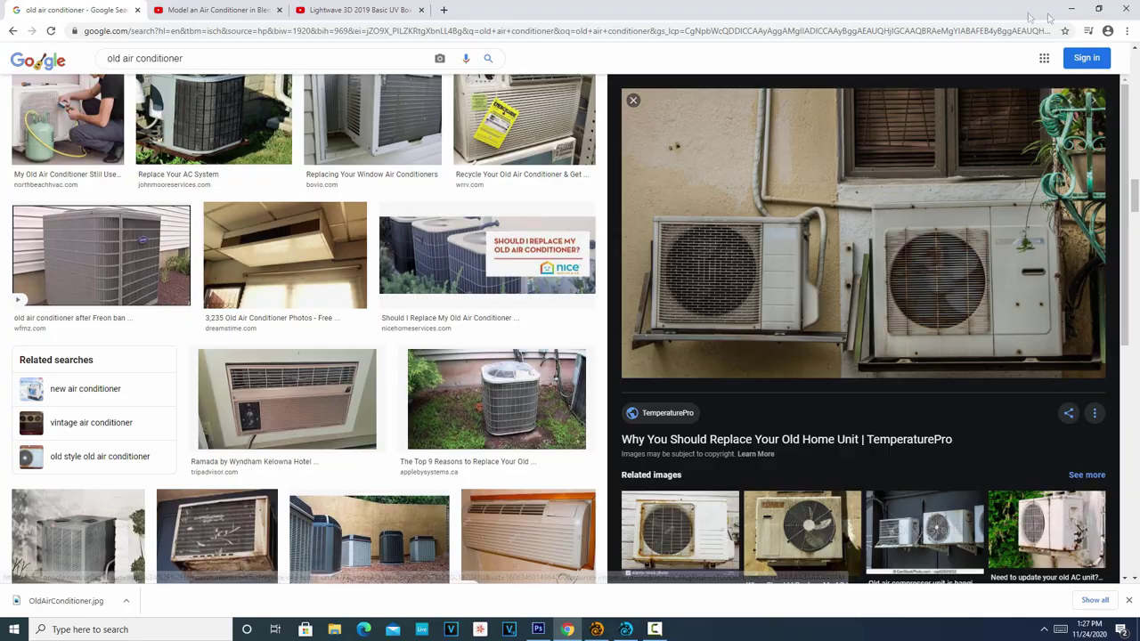
left_click(1072, 9)
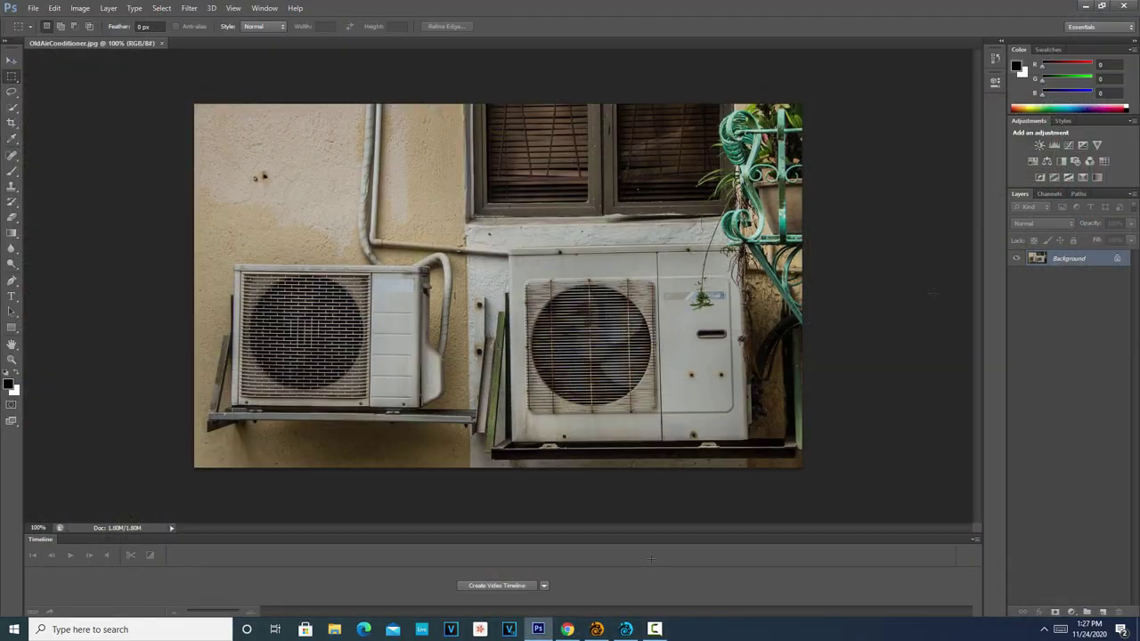
left_click(539, 631)
left_click(539, 631)
Open the box_uv.eps UV layout file in Photoshop
left_click(32, 8)
left_click(45, 34)
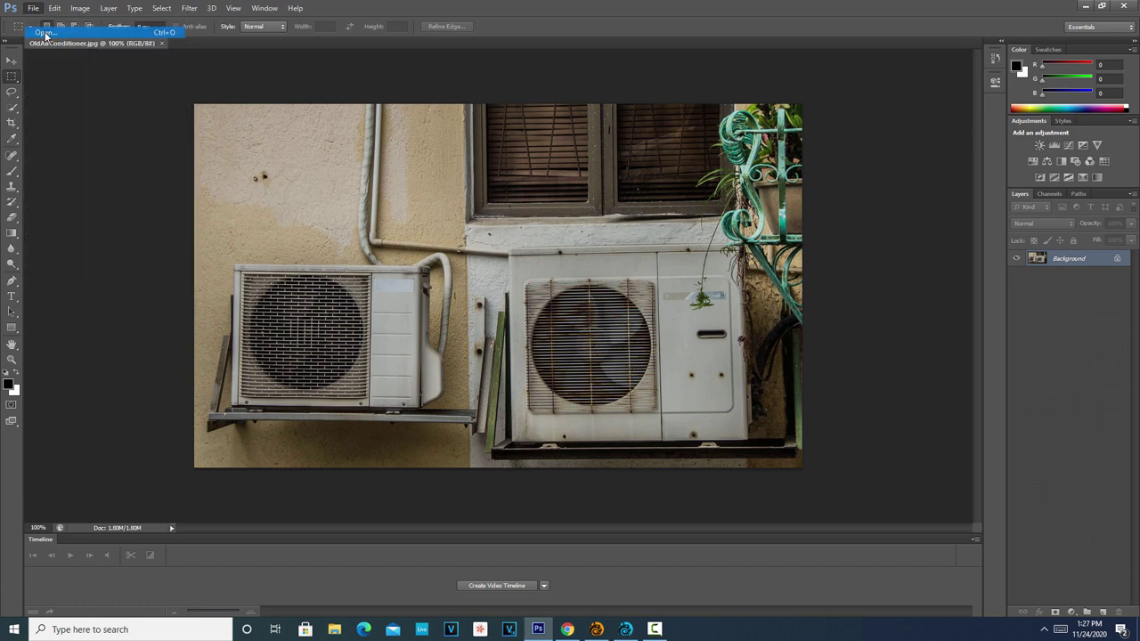
left_click_drag(723, 173, 726, 201)
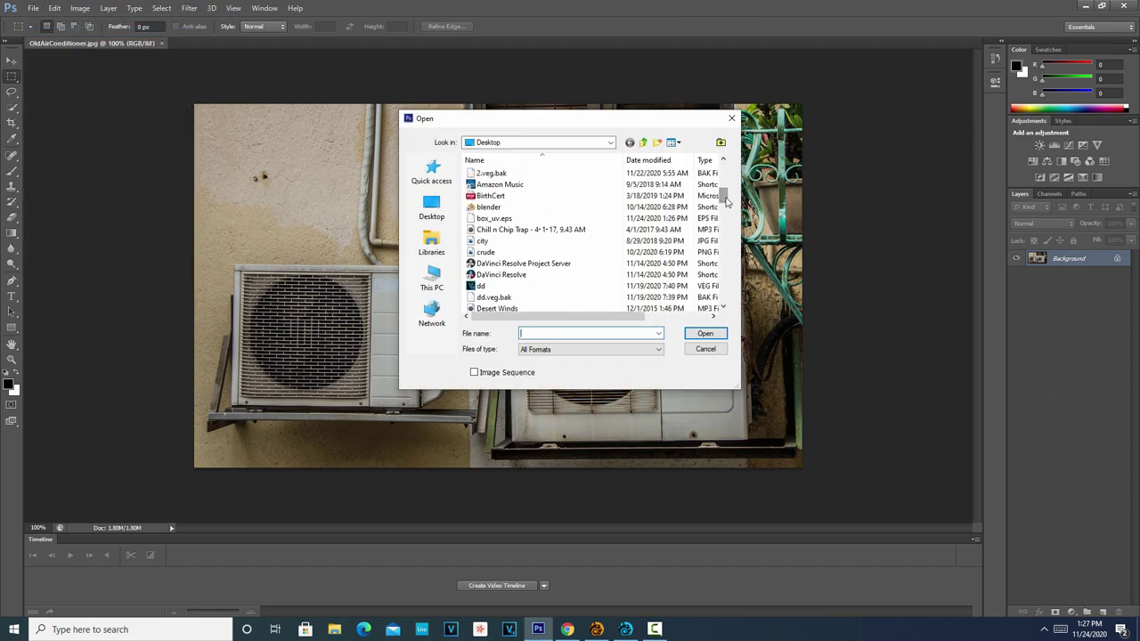
left_click(538, 219)
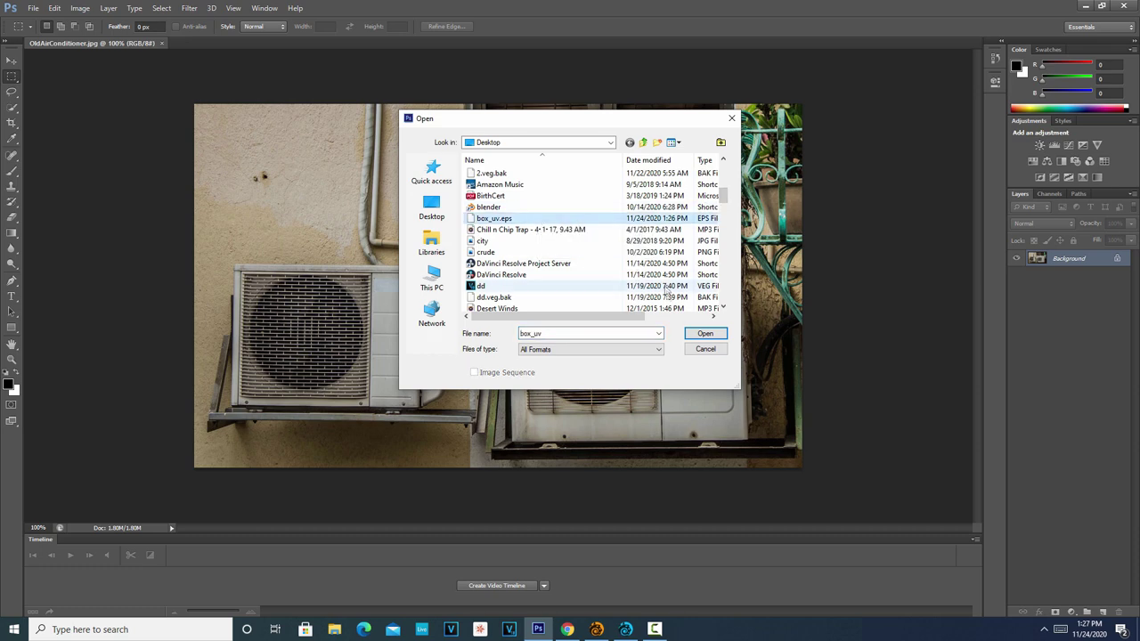
left_click(705, 333)
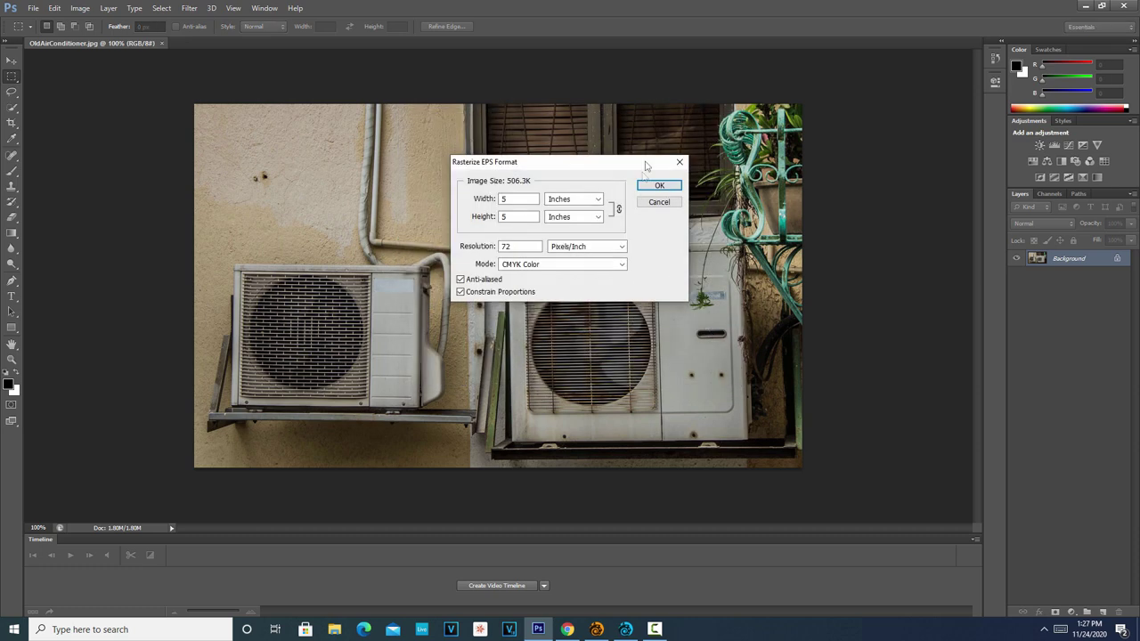
Rasterize the EPS at 300 pixels/inch in RGB Color
double_click(528, 245)
type("300")
left_click(620, 265)
left_click(557, 288)
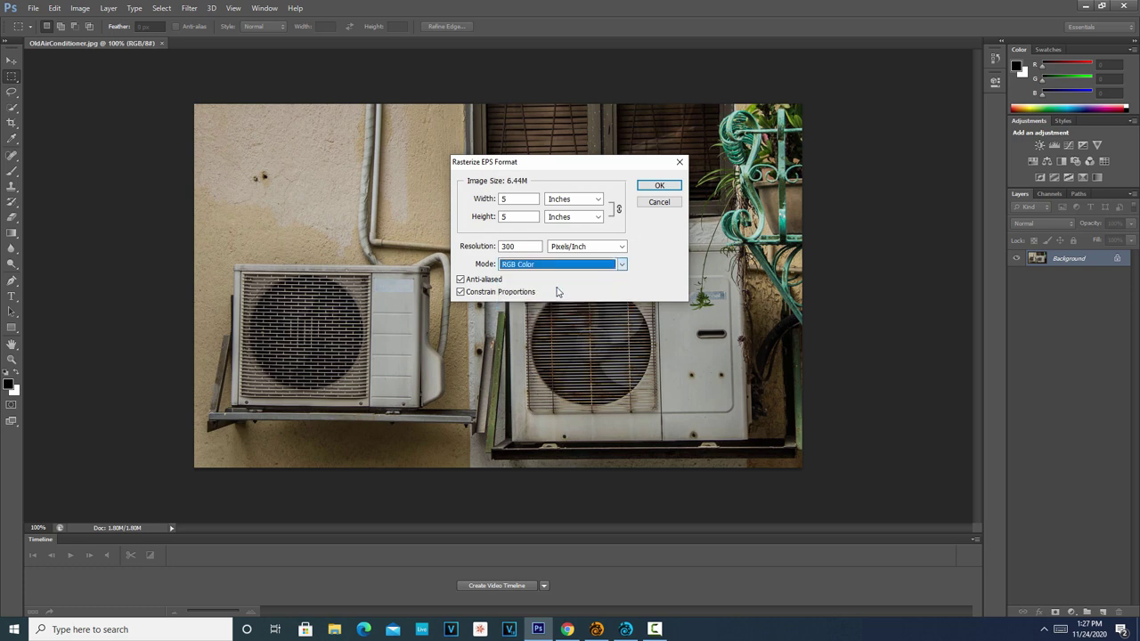
left_click(659, 187)
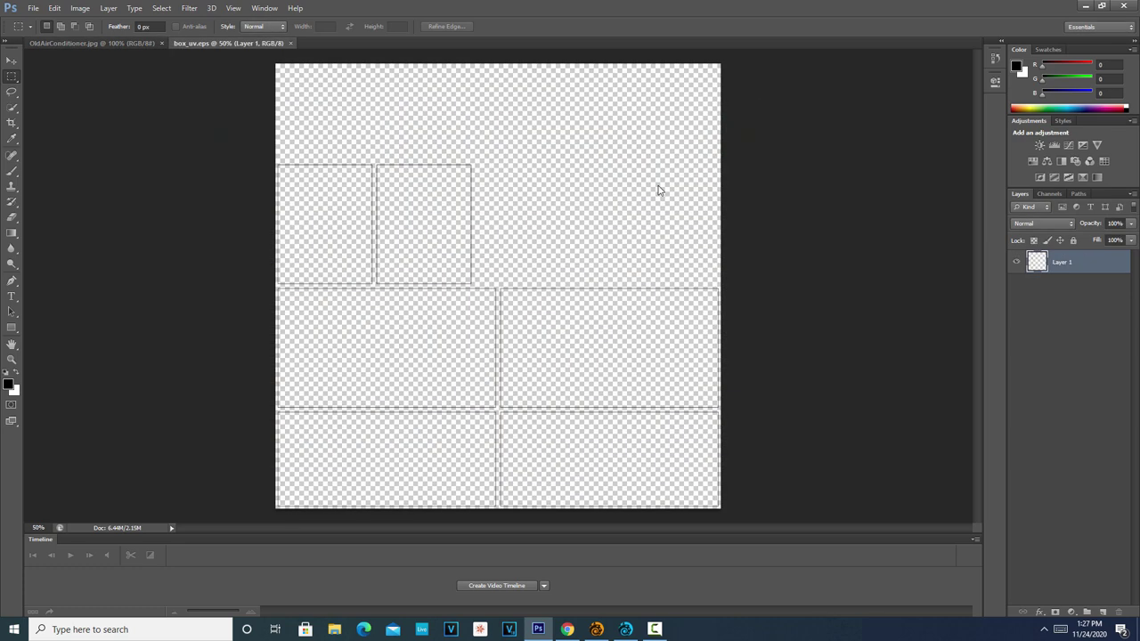
right_click(657, 186)
In OldAirConditioner.jpg, select the Move tool and duplicate the Background layer
left_click(875, 200)
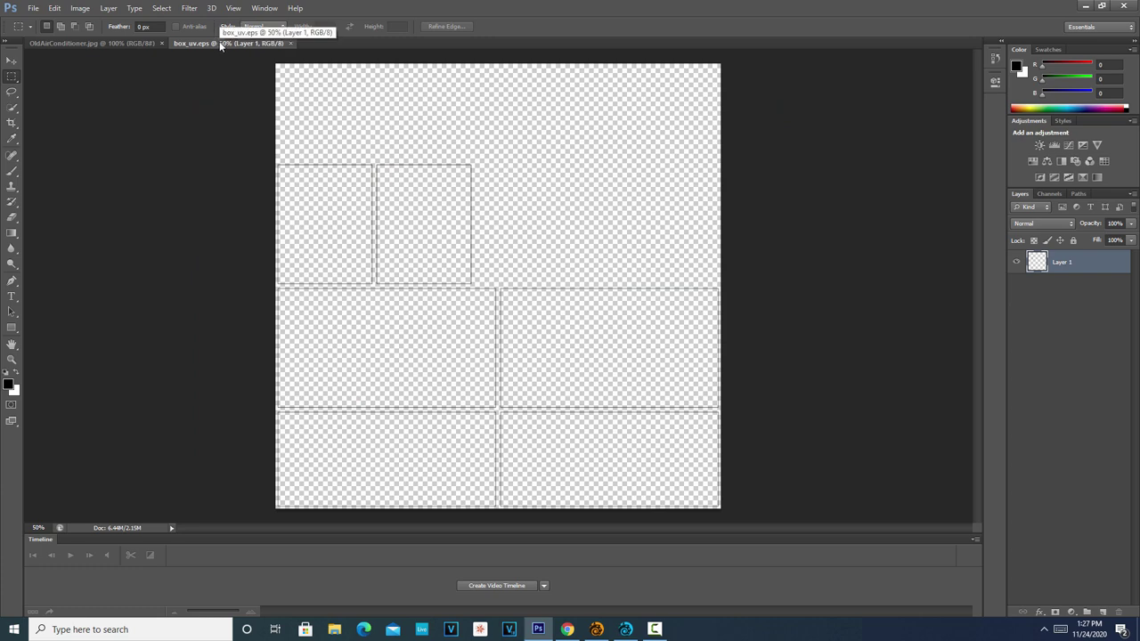
left_click(125, 40)
left_click(224, 46)
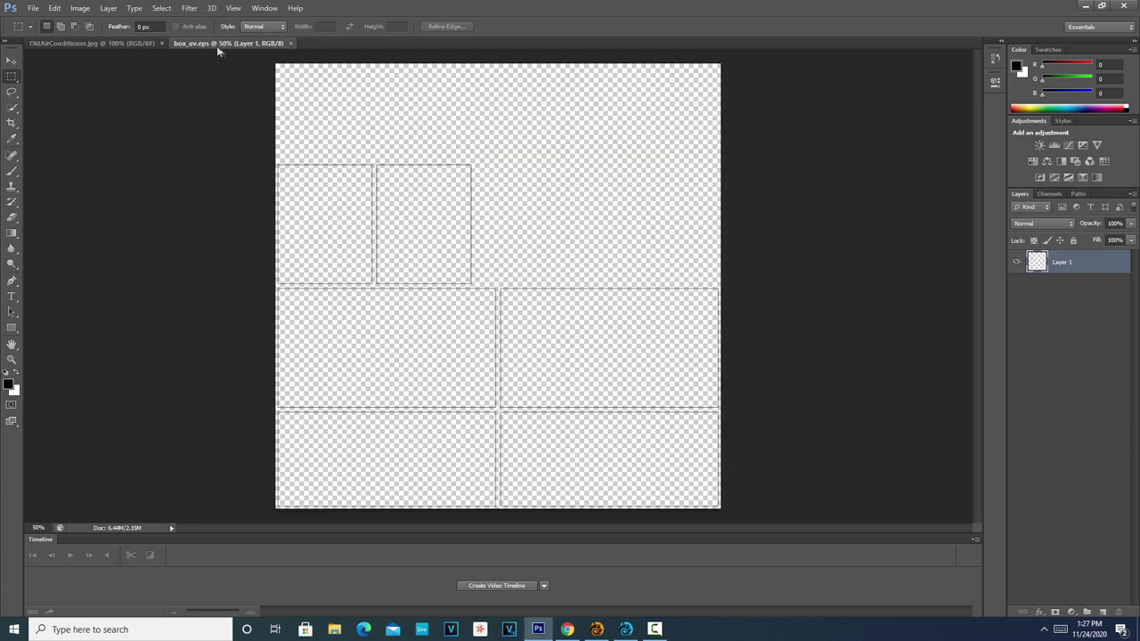
left_click(84, 43)
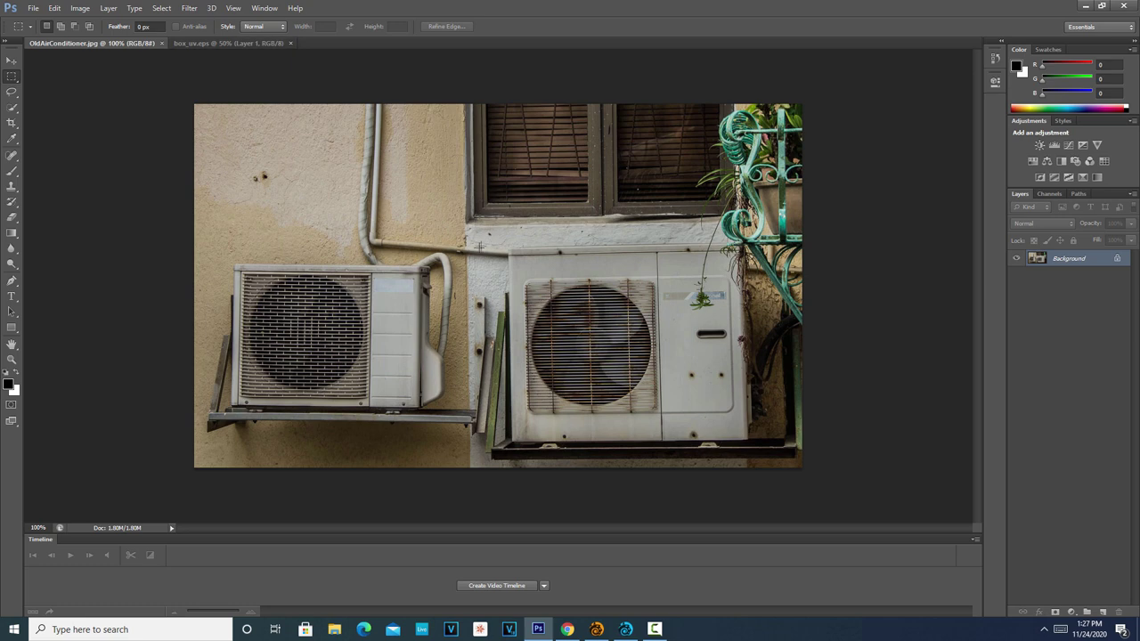
left_click(12, 63)
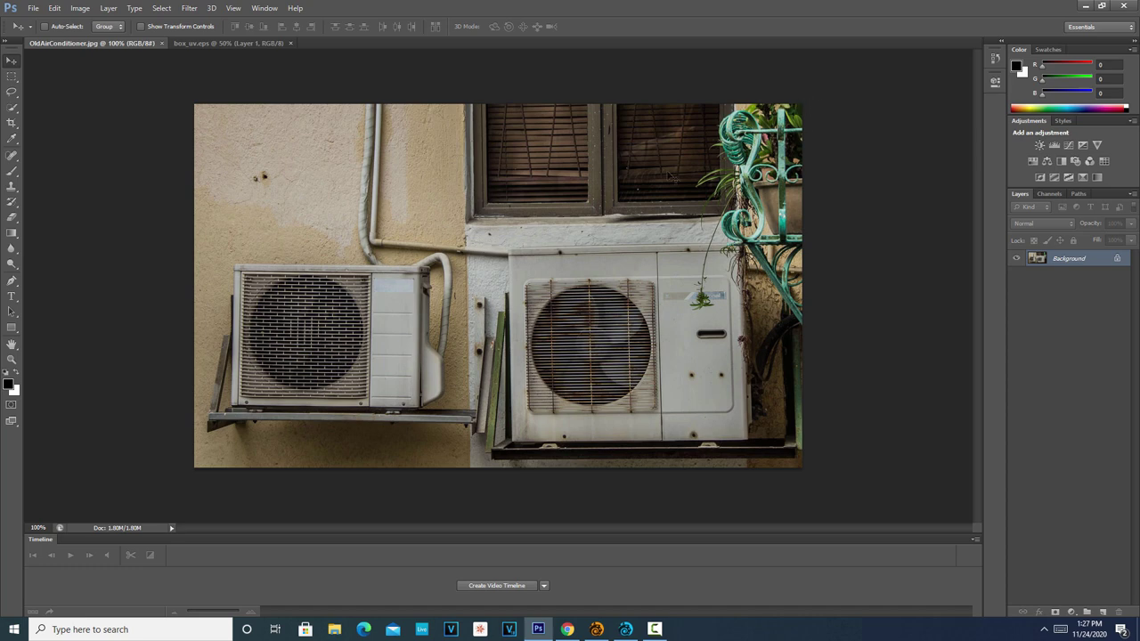
right_click(1089, 266)
left_click(1064, 286)
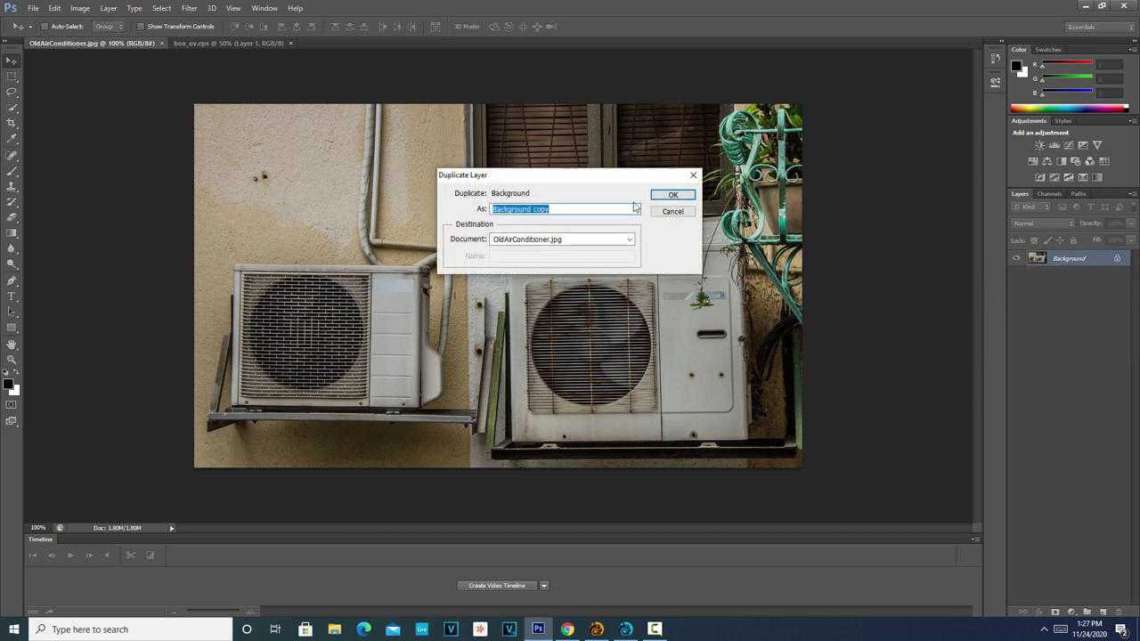
left_click(673, 195)
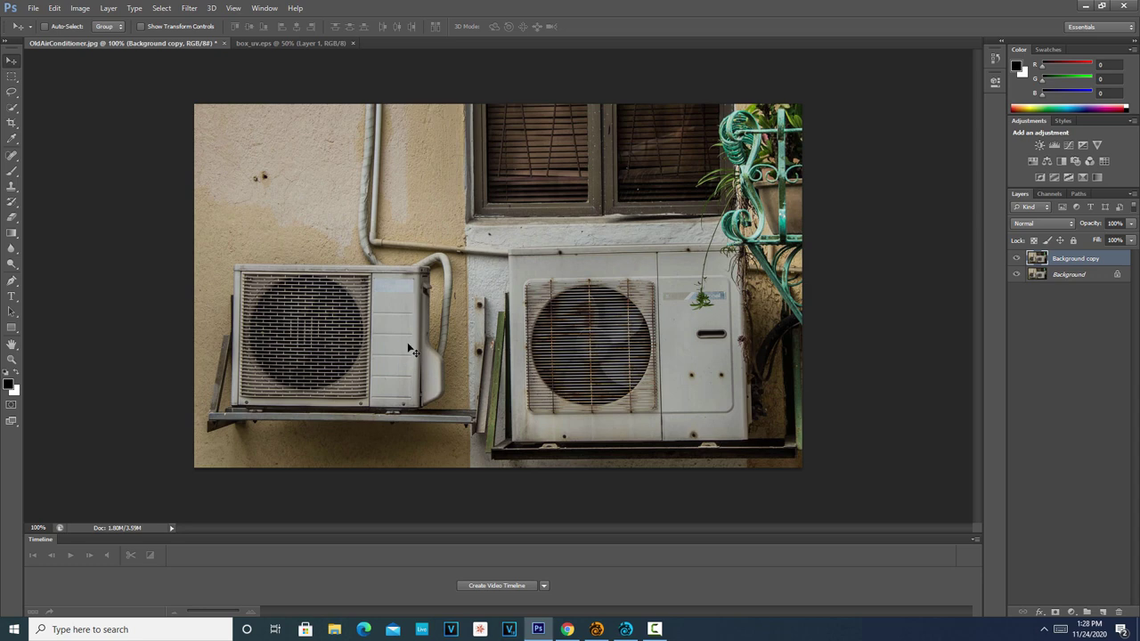
Free-transform the Background copy, rotating it about -0.97° to straighten the photo
key("ctrl+t")
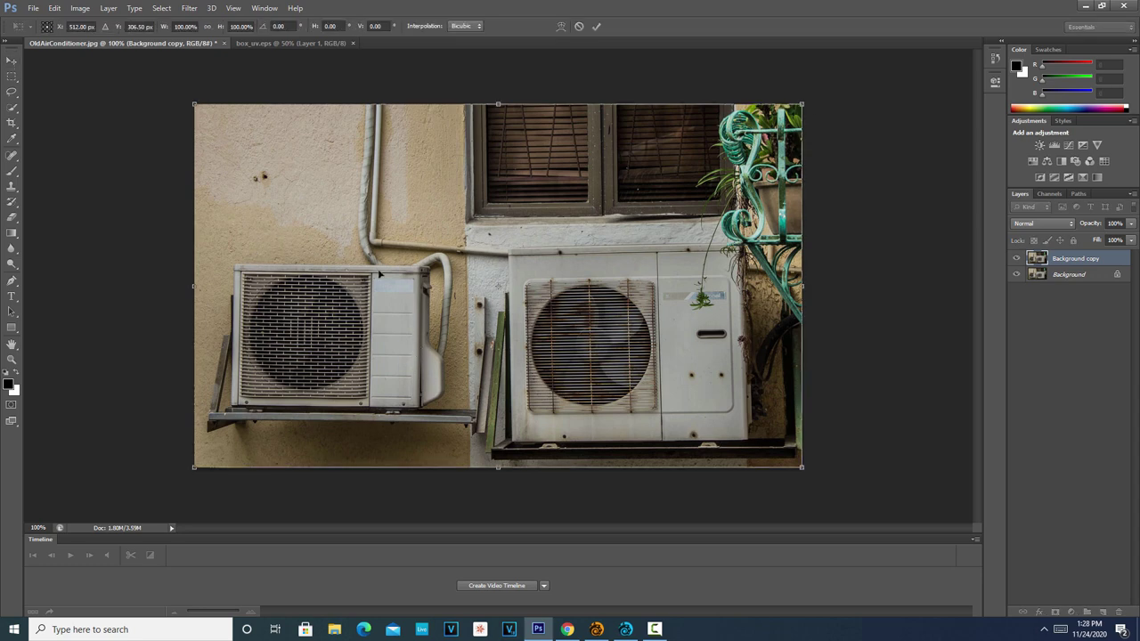
left_click_drag(821, 96, 815, 98)
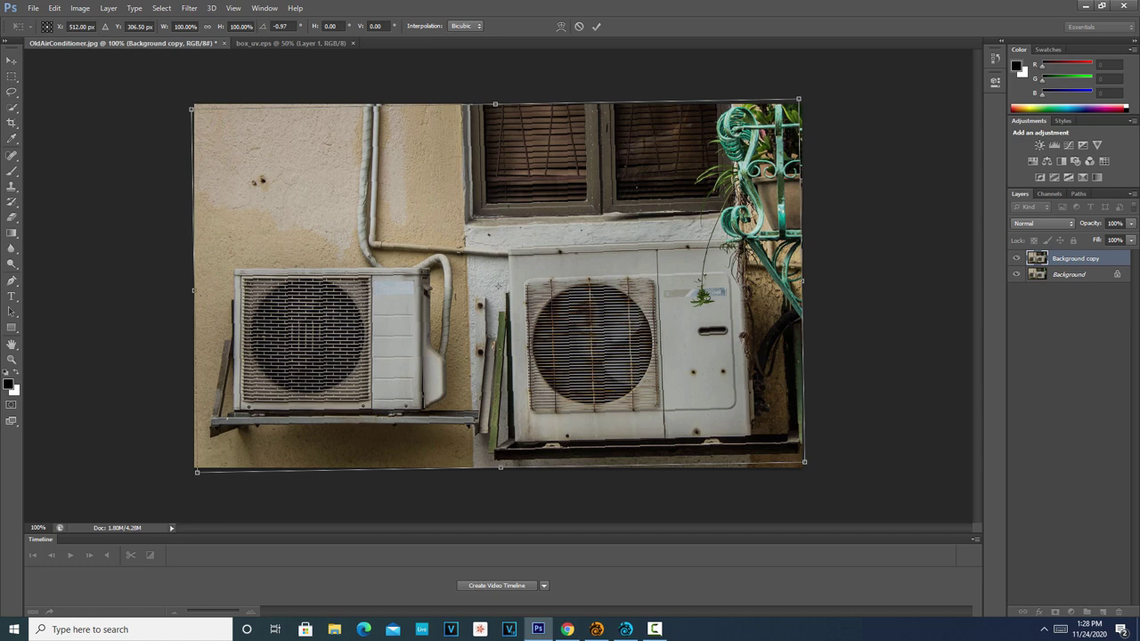
key("Return")
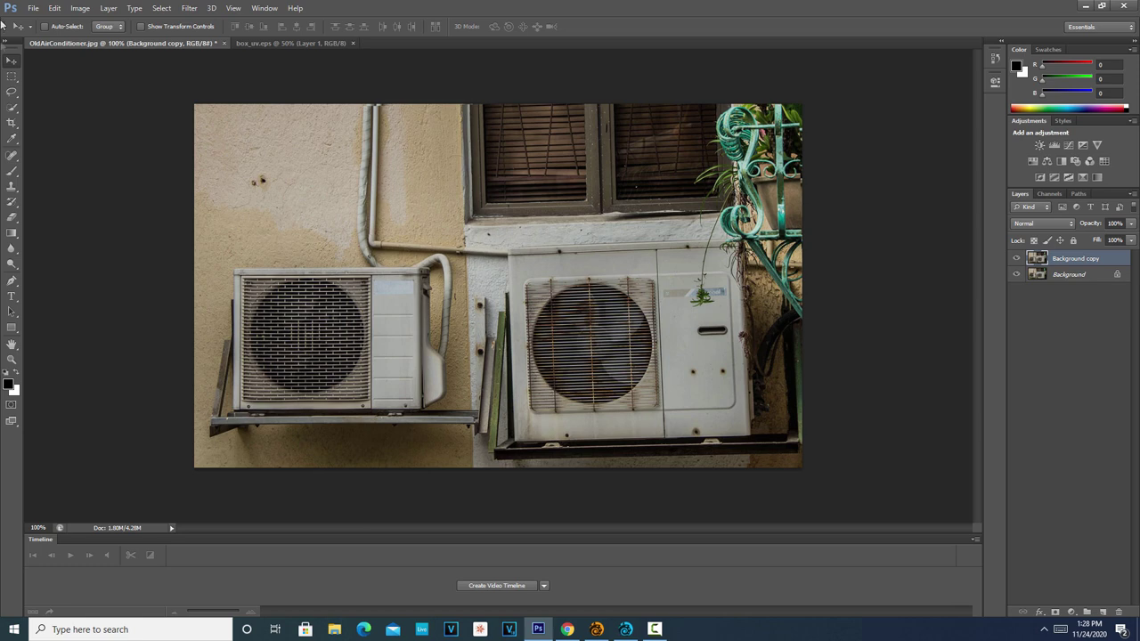
Crop the photo to the left air conditioner unit and paste it into box_uv.eps as Layer 2
left_click(11, 124)
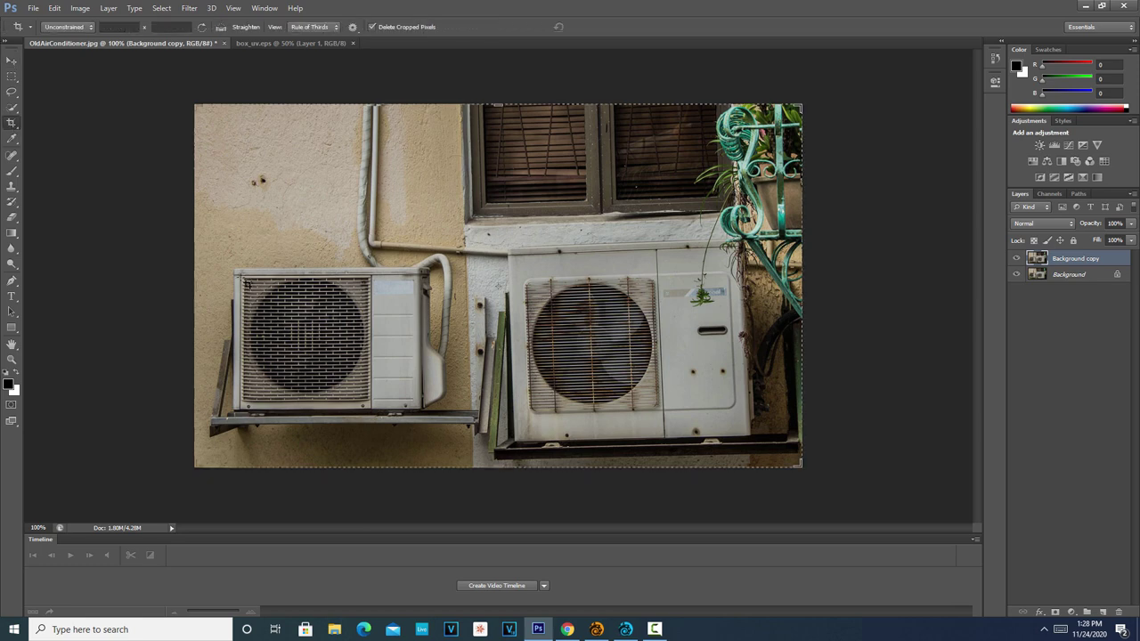
left_click_drag(240, 274, 425, 414)
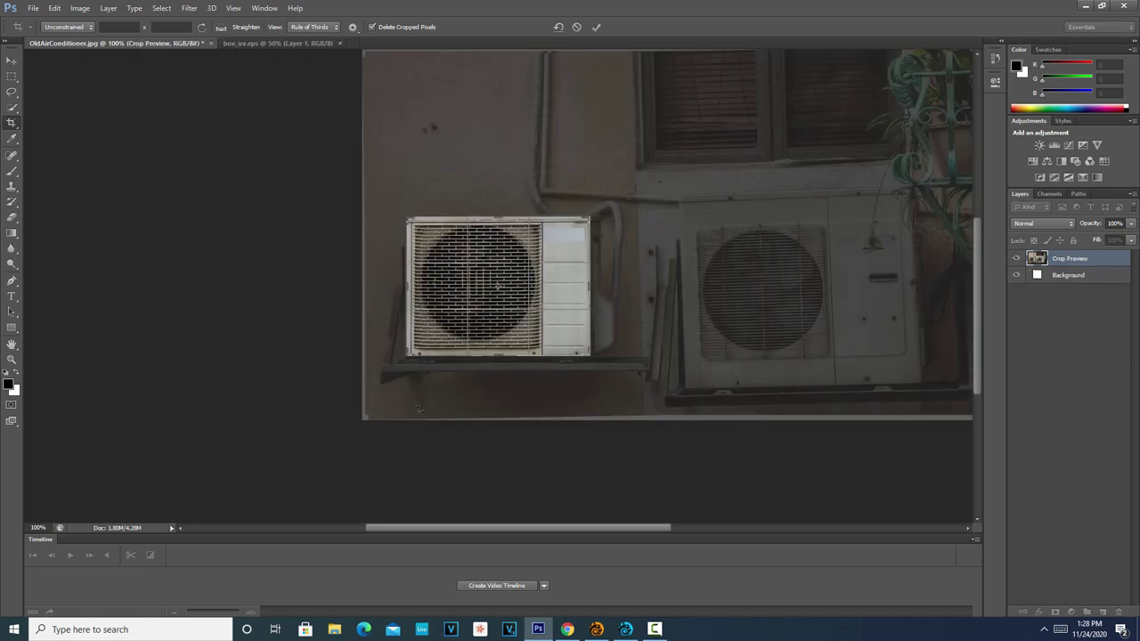
key("Return")
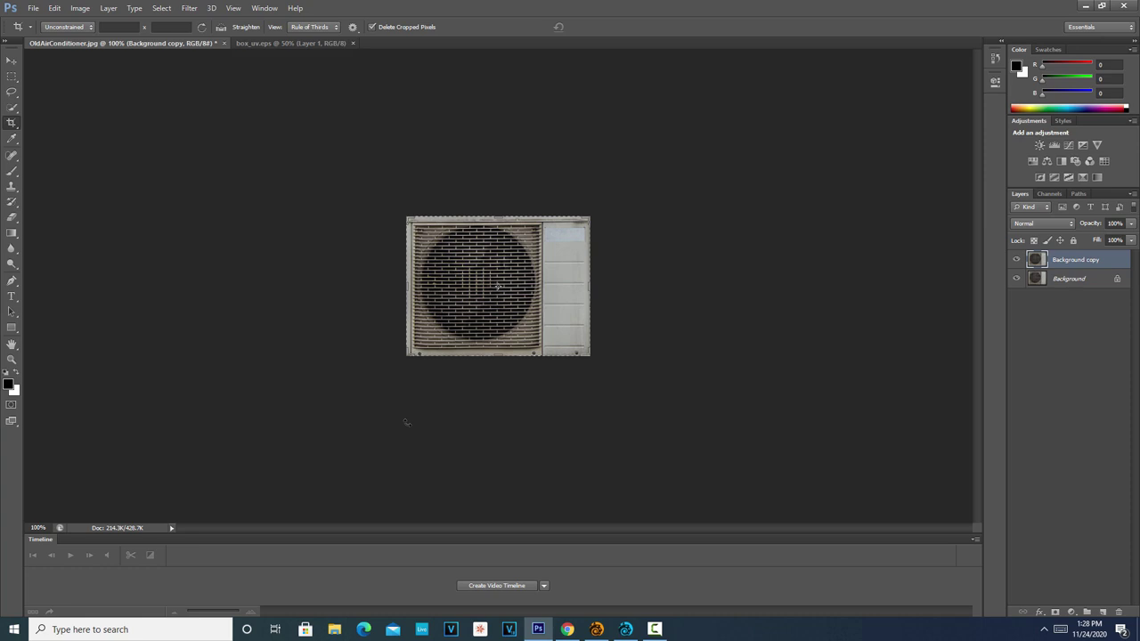
left_click(278, 44)
key("ctrl+v")
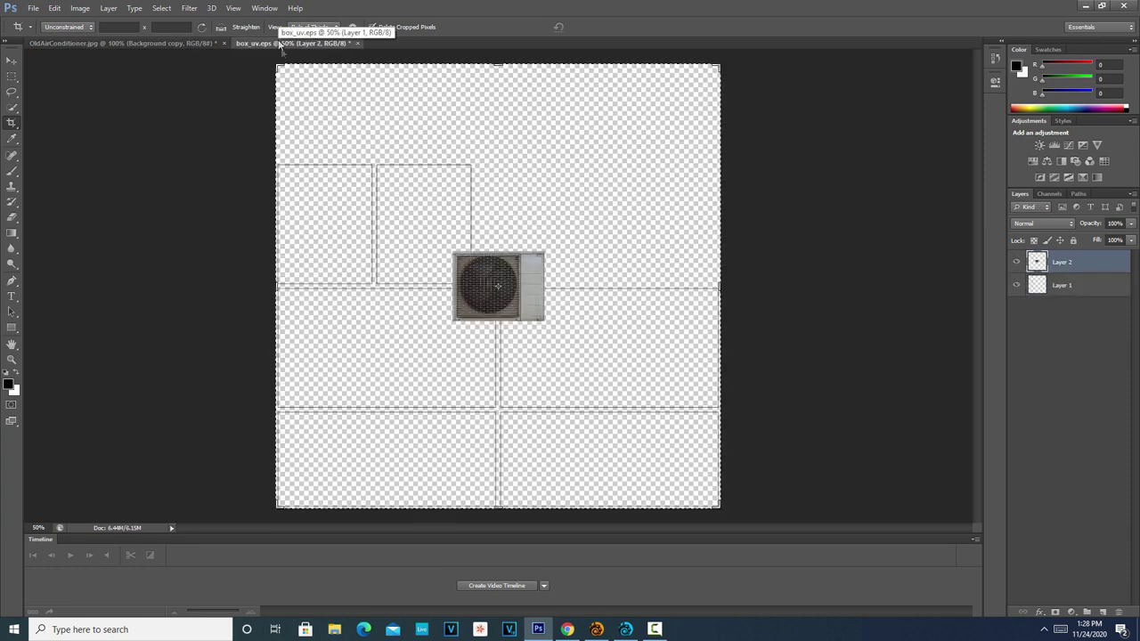
Scale Layer 2 to about 239.68% by 175.61% so it fills the middle-left box
left_click(11, 60)
left_click_drag(486, 294, 358, 357)
key("ctrl+t")
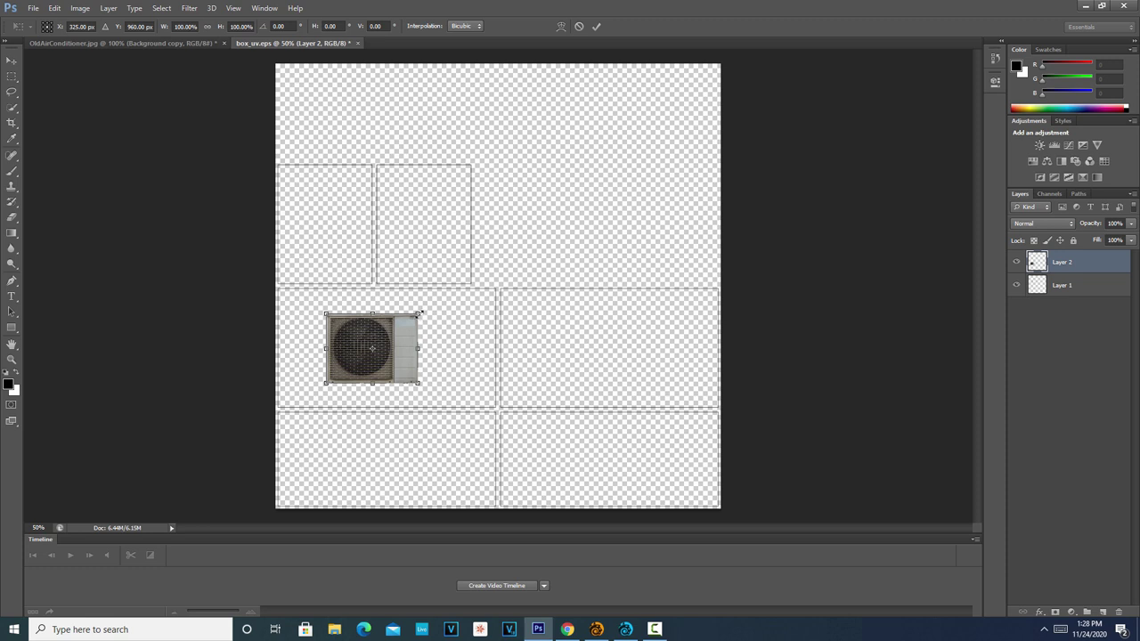
left_click_drag(420, 310, 528, 230)
left_click_drag(507, 306, 415, 326)
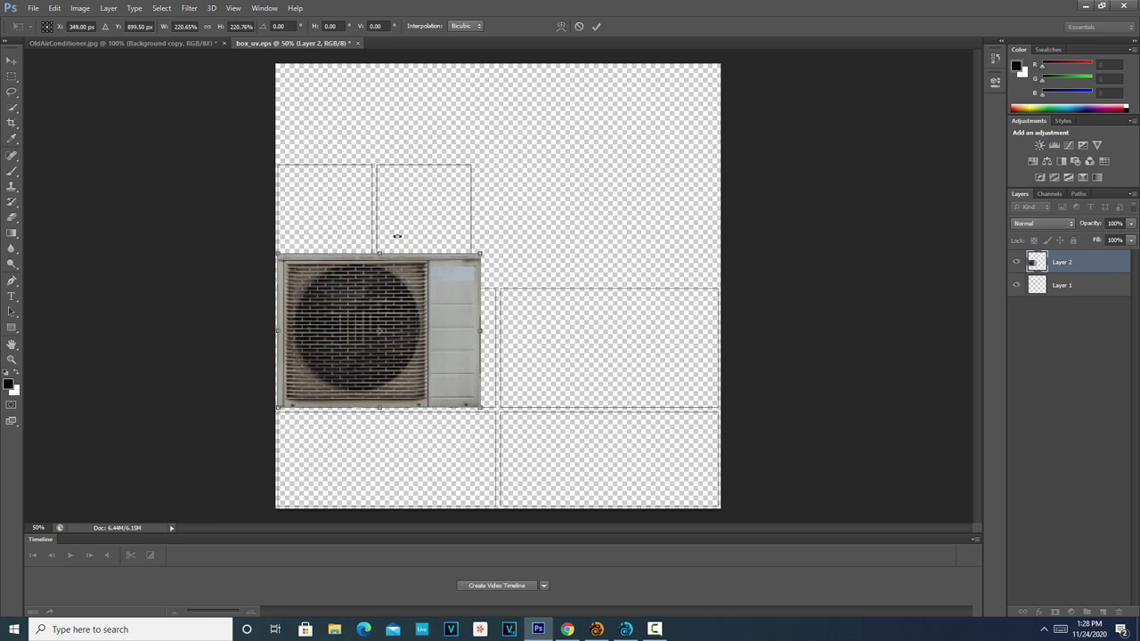
left_click_drag(378, 252, 379, 286)
right_click(378, 286)
left_click(532, 226)
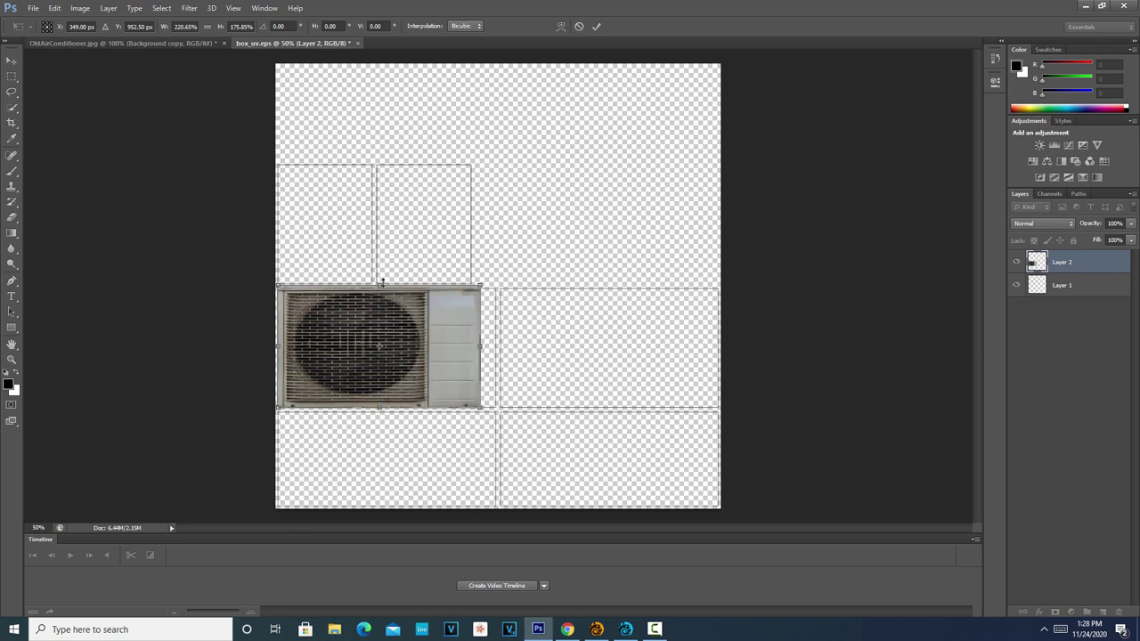
left_click_drag(378, 285, 379, 287)
left_click_drag(481, 349, 497, 347)
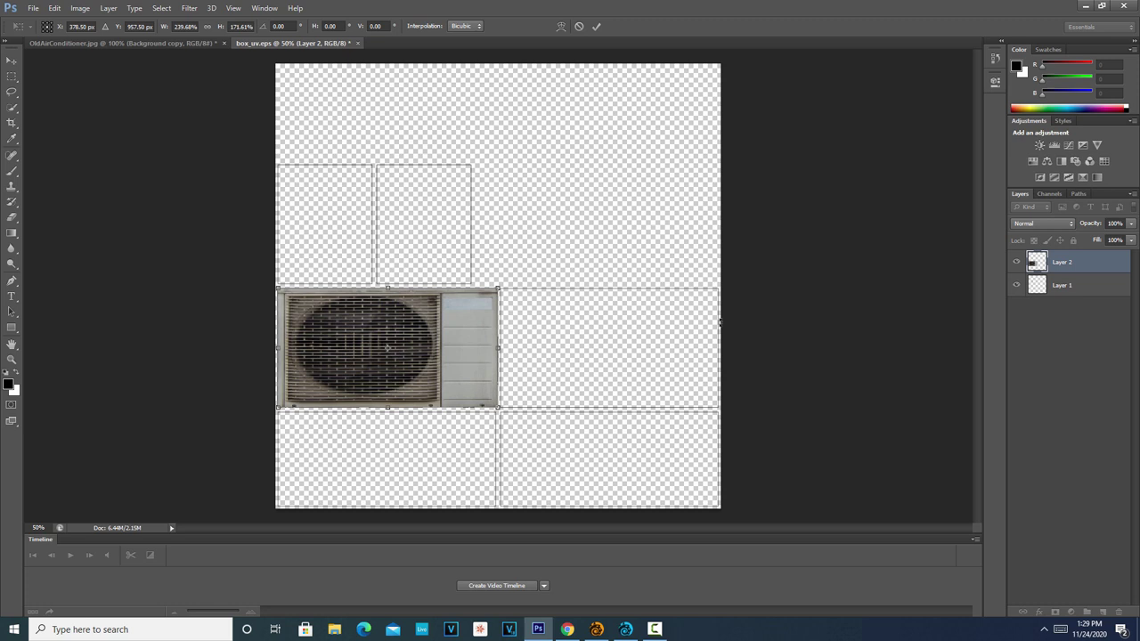
key("Return")
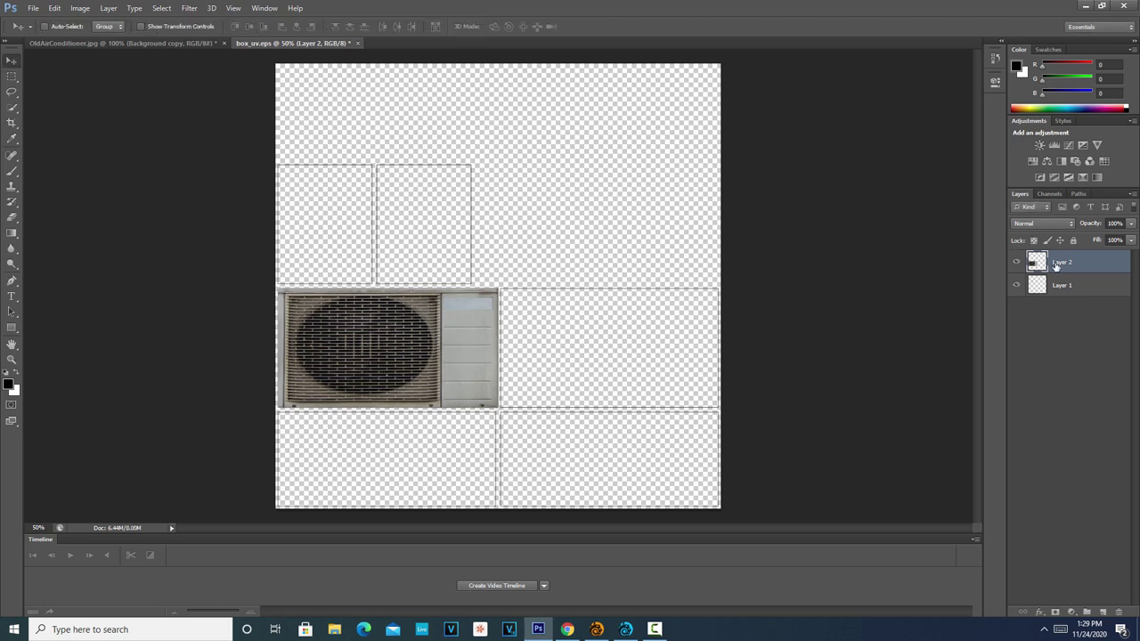
Duplicate Layer 2 and place the copy in the middle-right box
right_click(1097, 262)
left_click(982, 205)
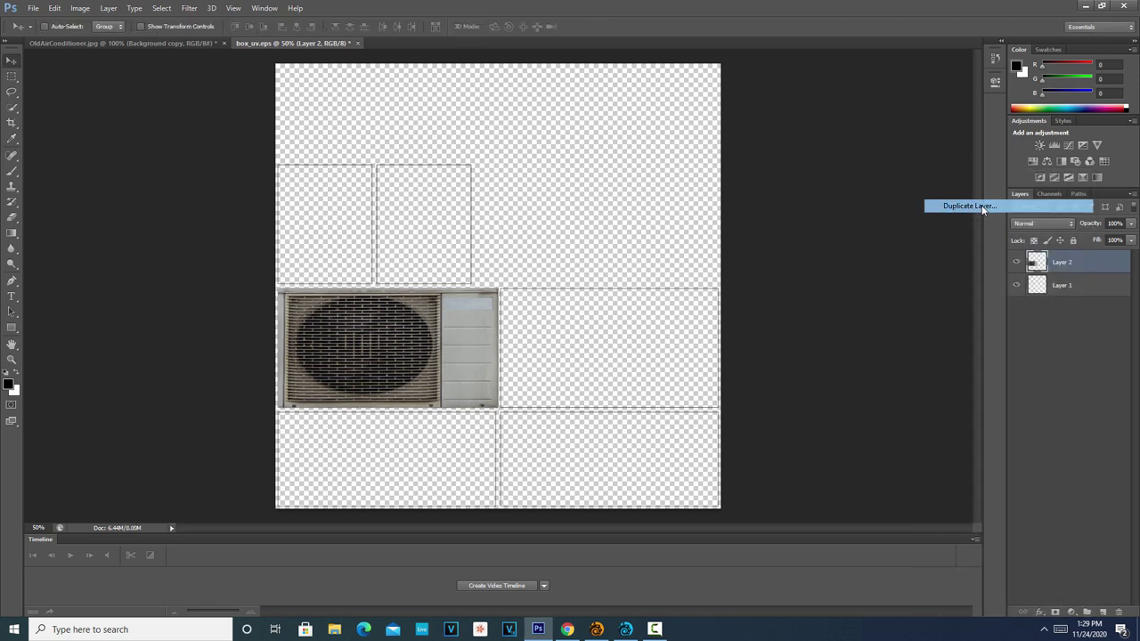
left_click(672, 195)
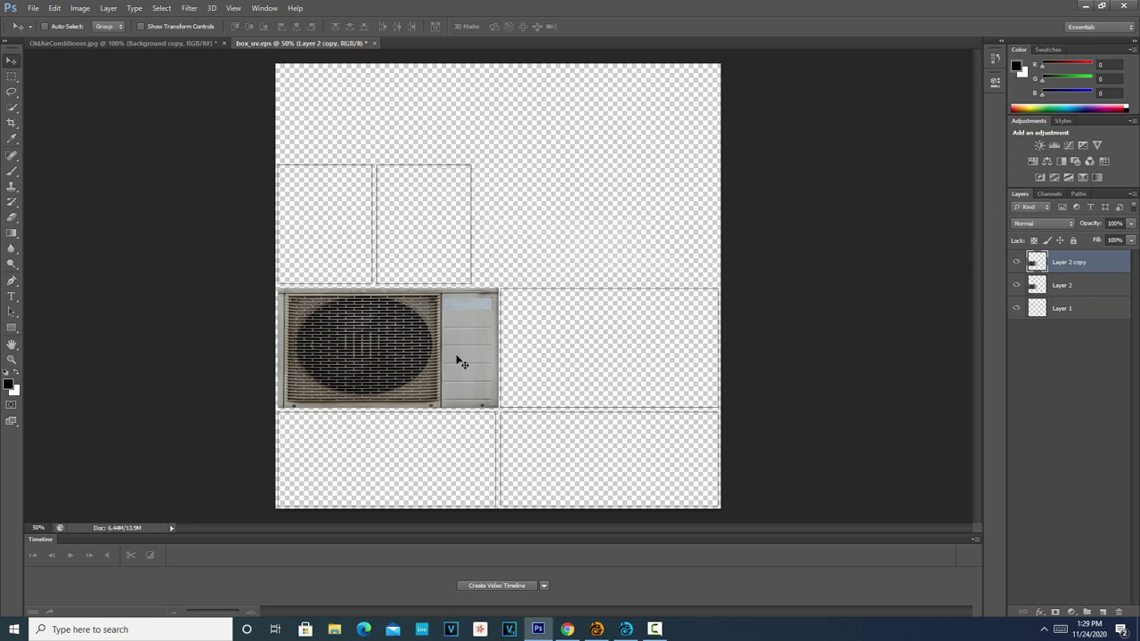
left_click_drag(458, 361, 679, 357)
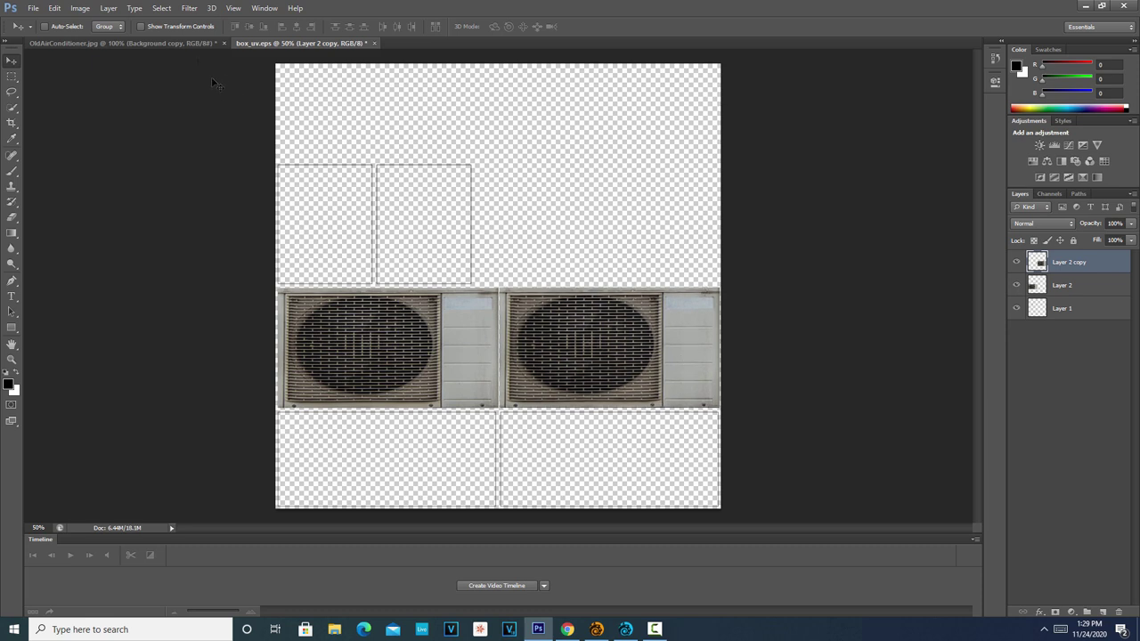
Revert OldAirConditioner.jpg in History to its state before the crop
left_click(184, 42)
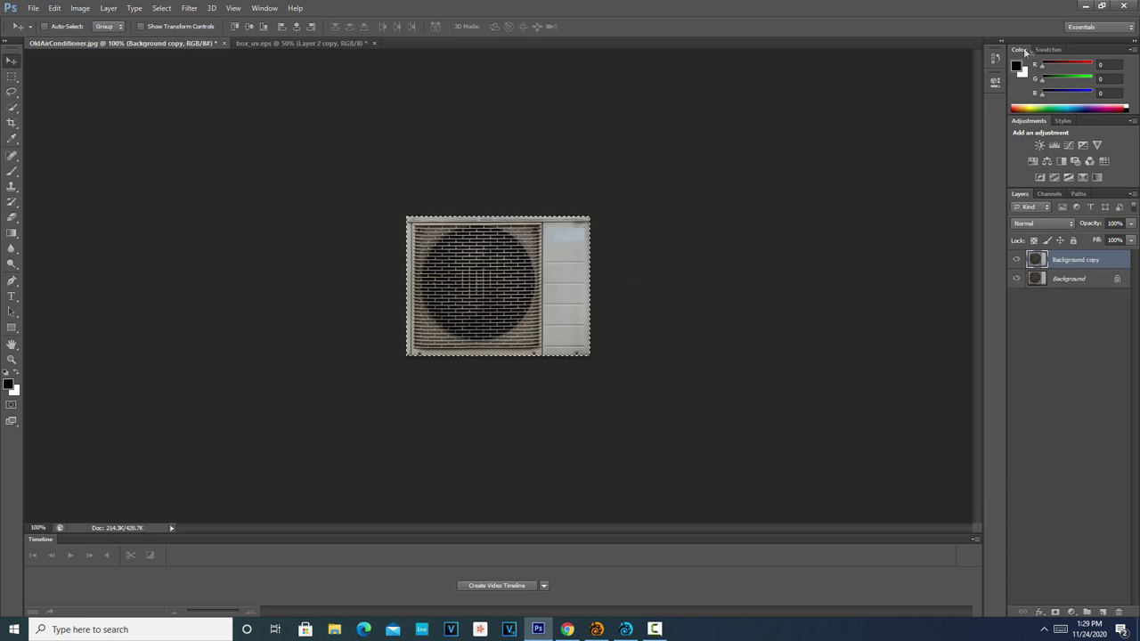
left_click(1001, 42)
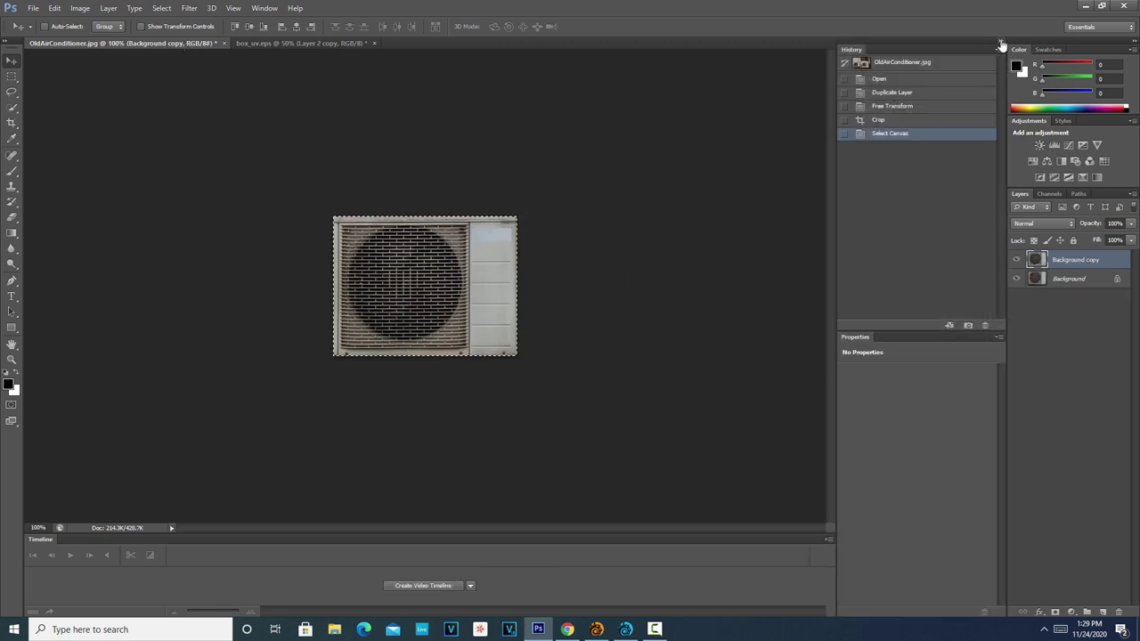
left_click(888, 120)
left_click(891, 107)
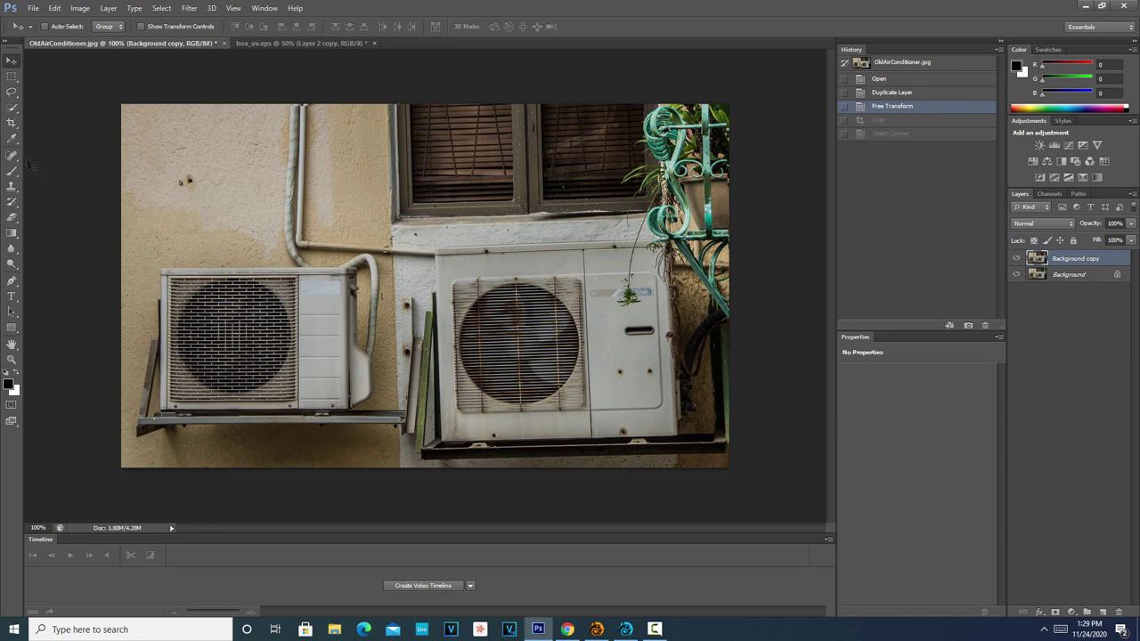
Crop the photo to the left unit's narrow white side panel and select all of it
left_click(12, 123)
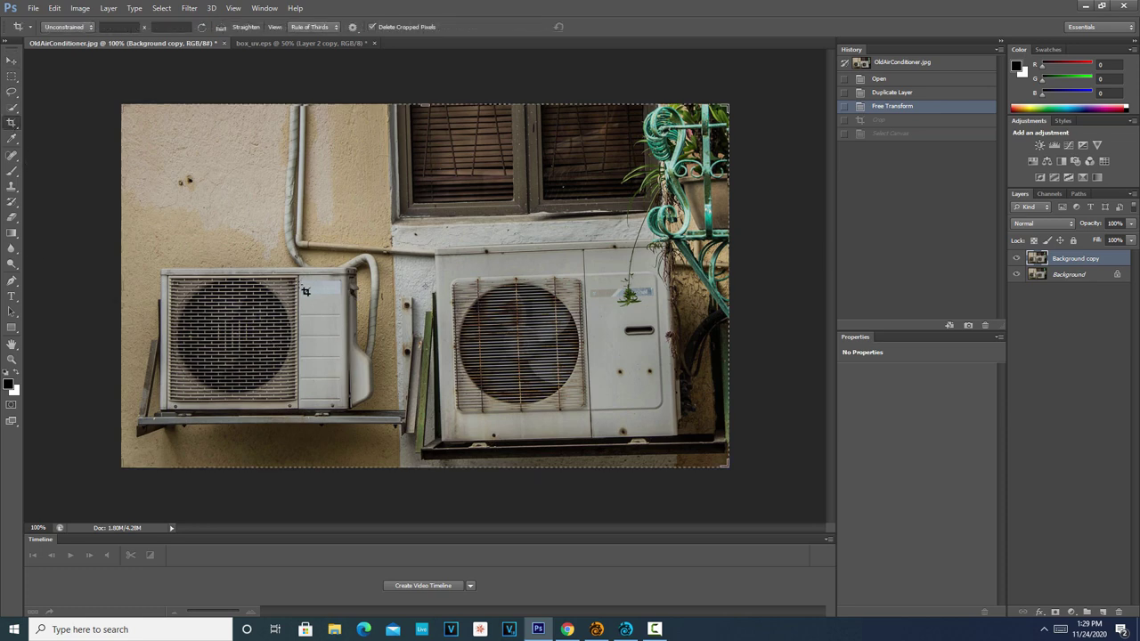
mouse_move(306, 283)
left_mouse_down()
mouse_move(347, 354)
mouse_move(343, 406)
left_mouse_up()
right_click(343, 406)
left_click(580, 101)
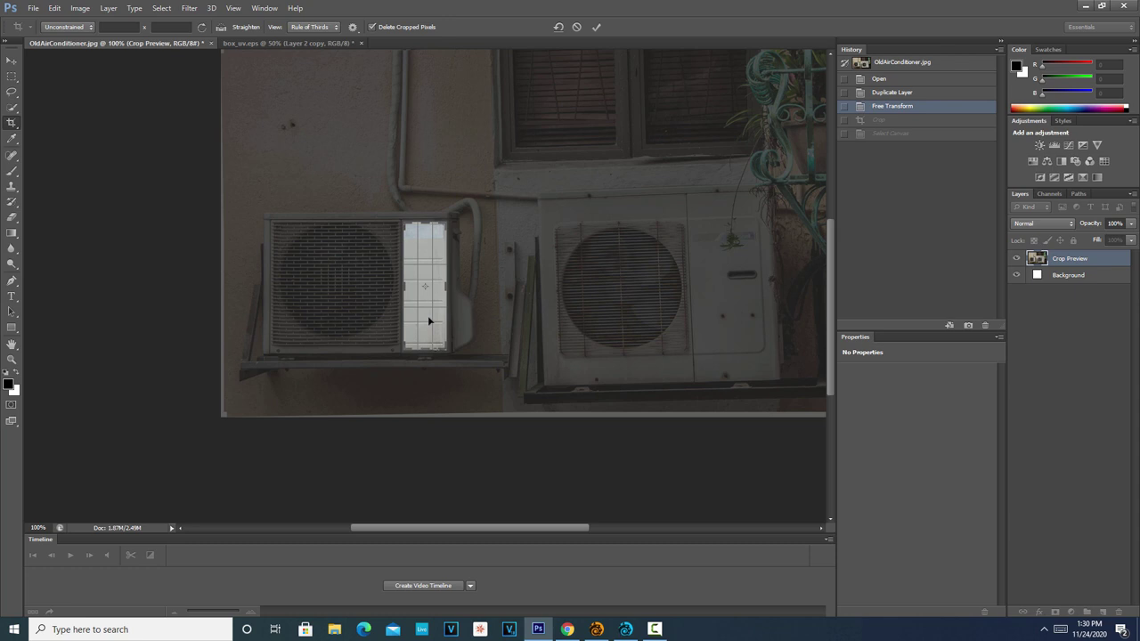
key("Return")
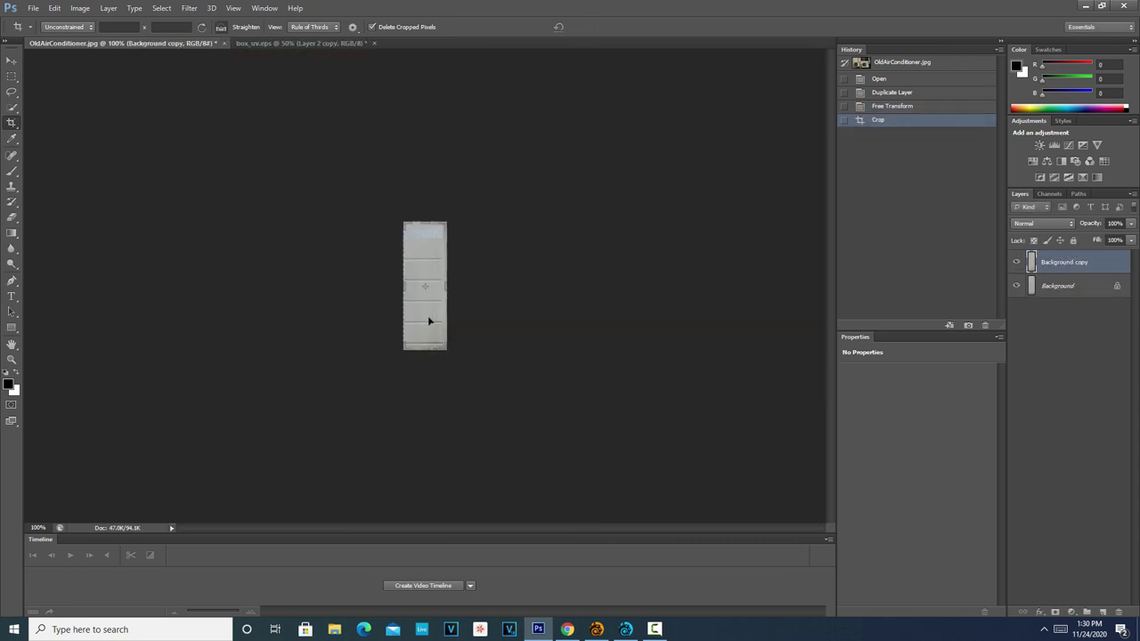
key("ctrl+a")
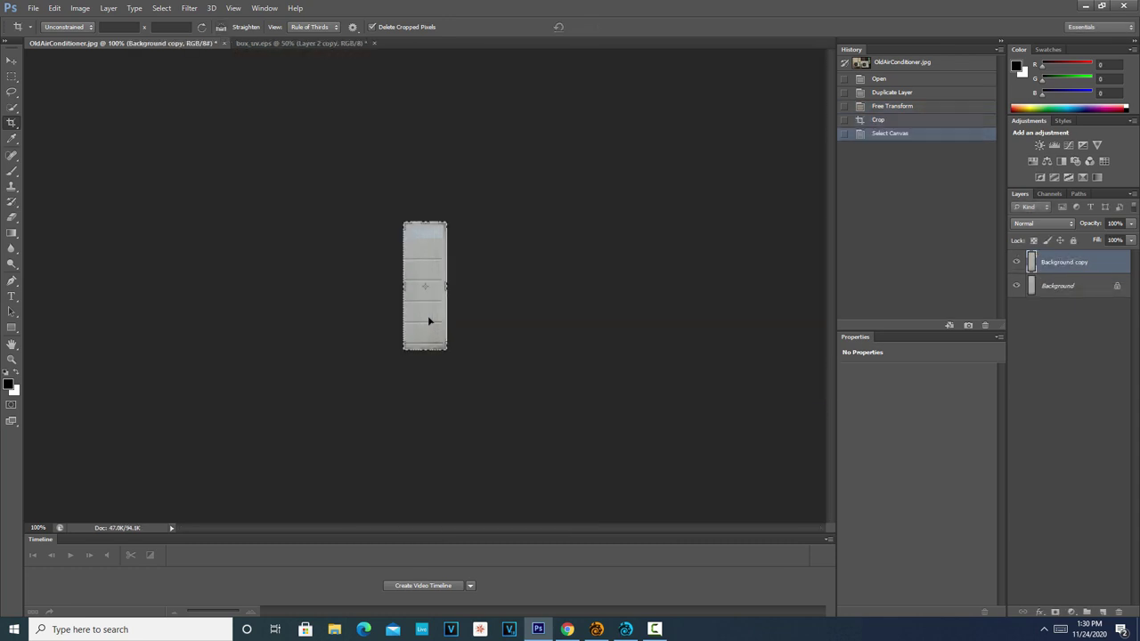
Paste the side-panel strip into box_uv.eps as Layer 3 and move it to the upper-right box
left_click(271, 43)
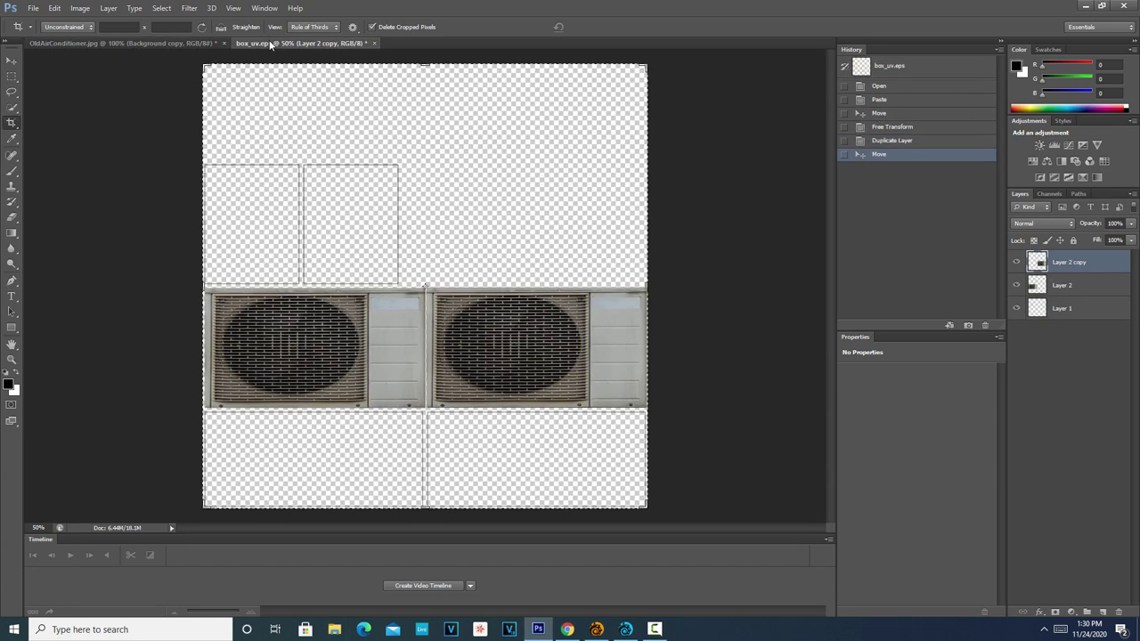
key("ctrl+v")
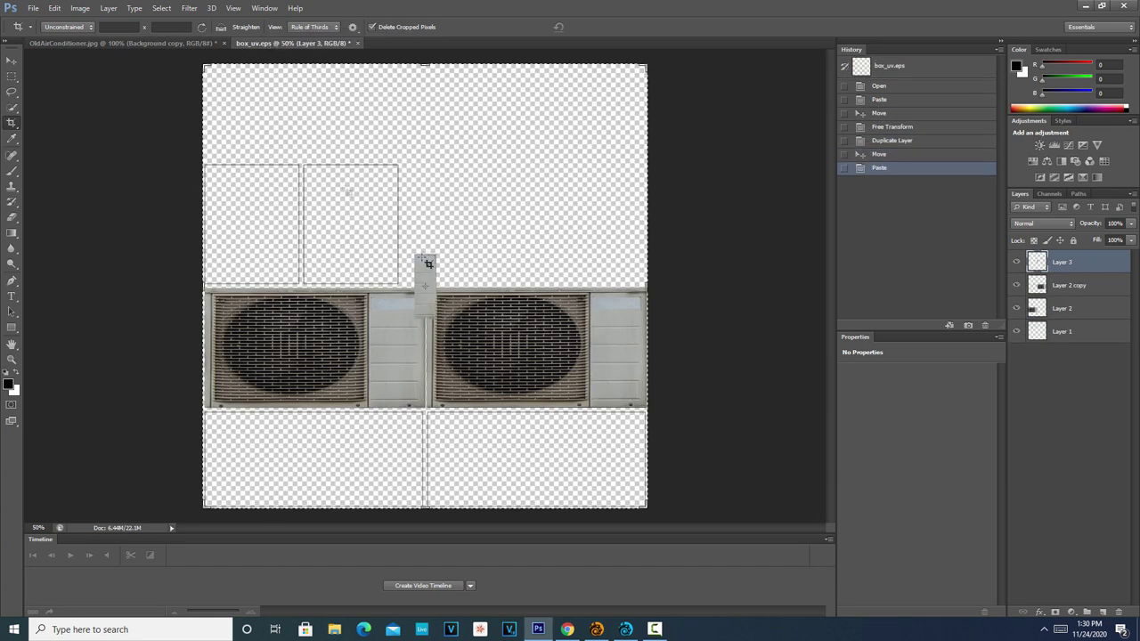
key("v")
left_click_drag(428, 281, 347, 212)
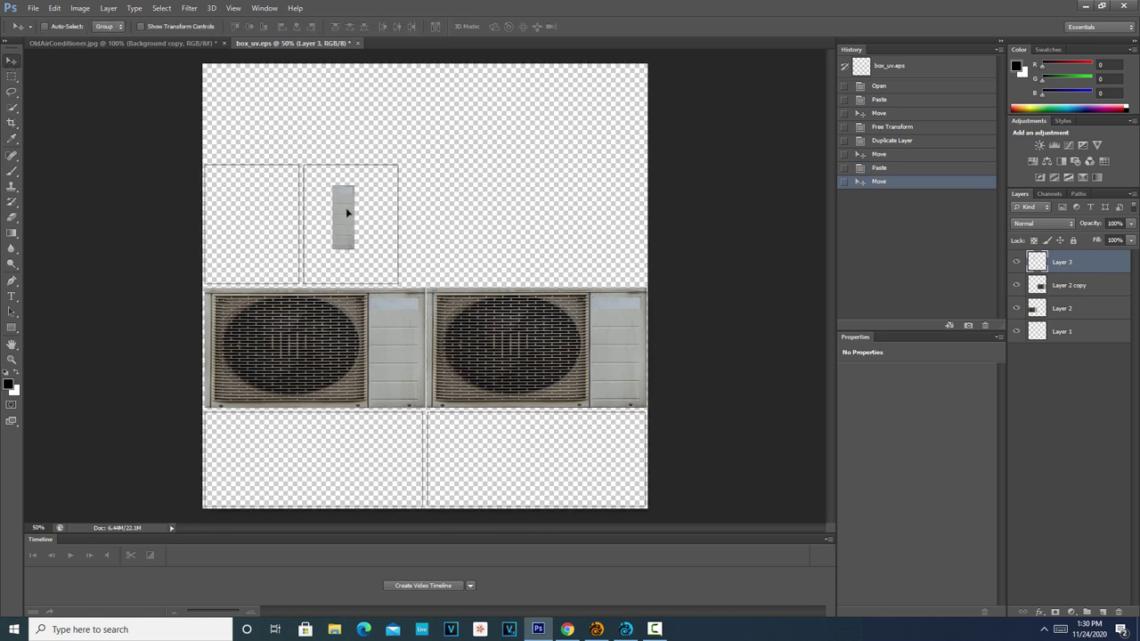
Stretch Layer 3 to about 189% so it fills the upper-right box
key("ctrl+t")
left_click_drag(355, 251, 374, 307)
left_click_drag(378, 247, 351, 216)
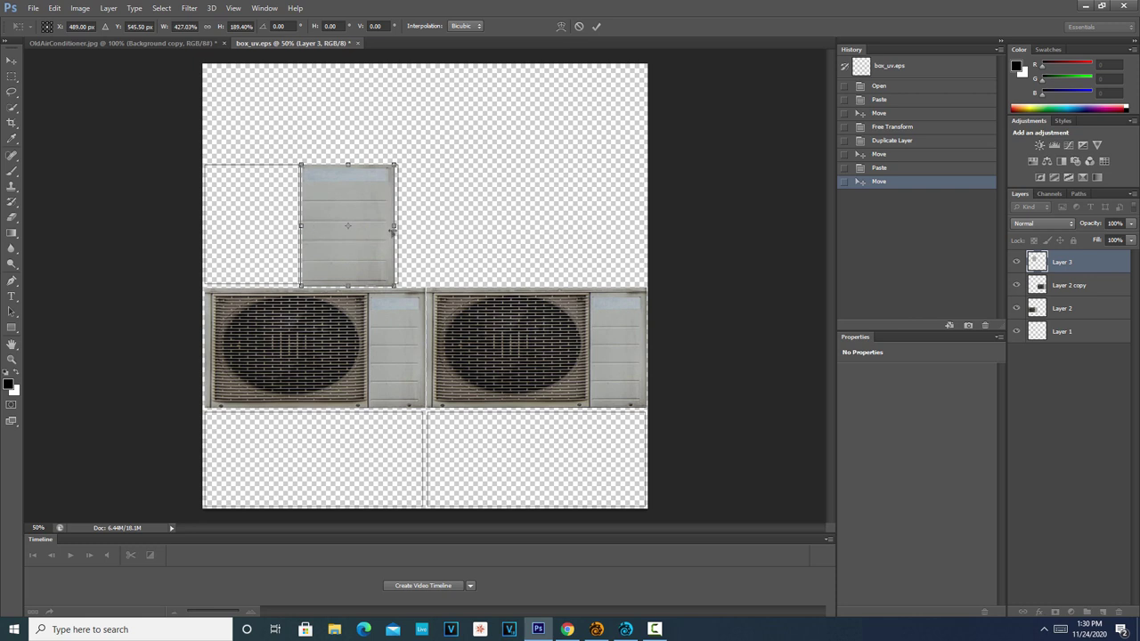
left_click_drag(396, 226, 399, 226)
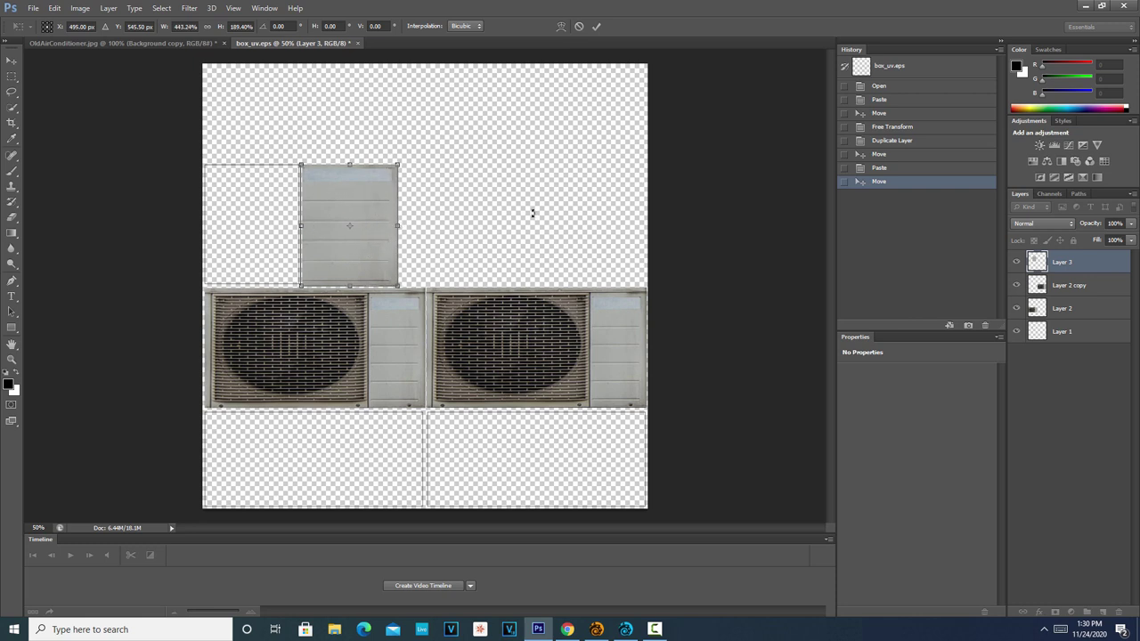
key("Return")
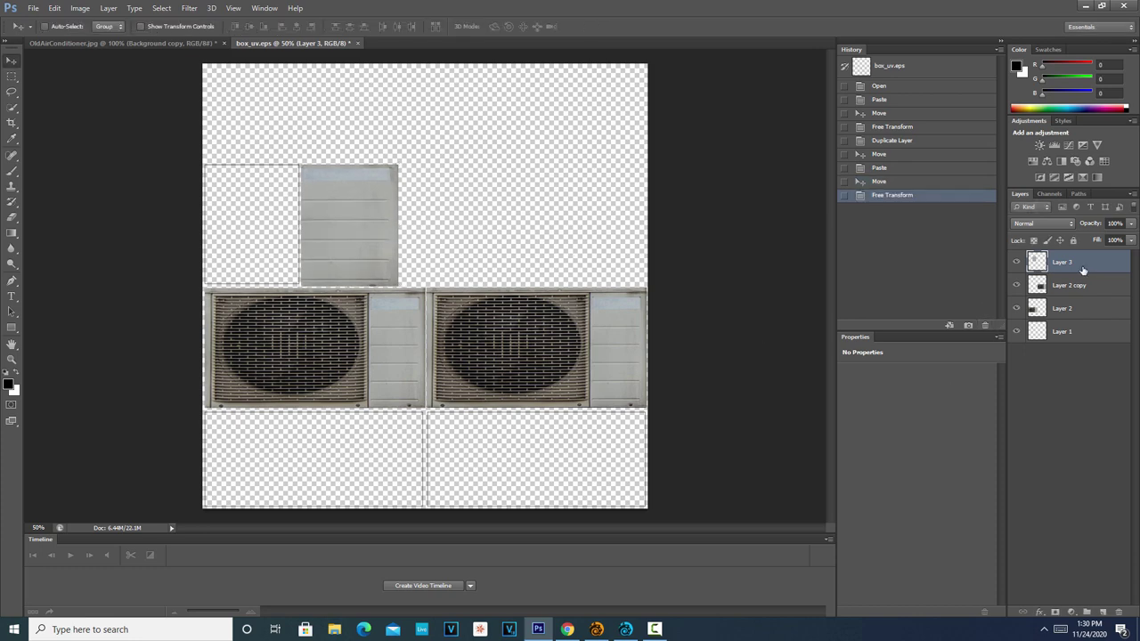
Duplicate Layer 3 and place the copy in the upper-left box
right_click(1084, 270)
left_click(971, 208)
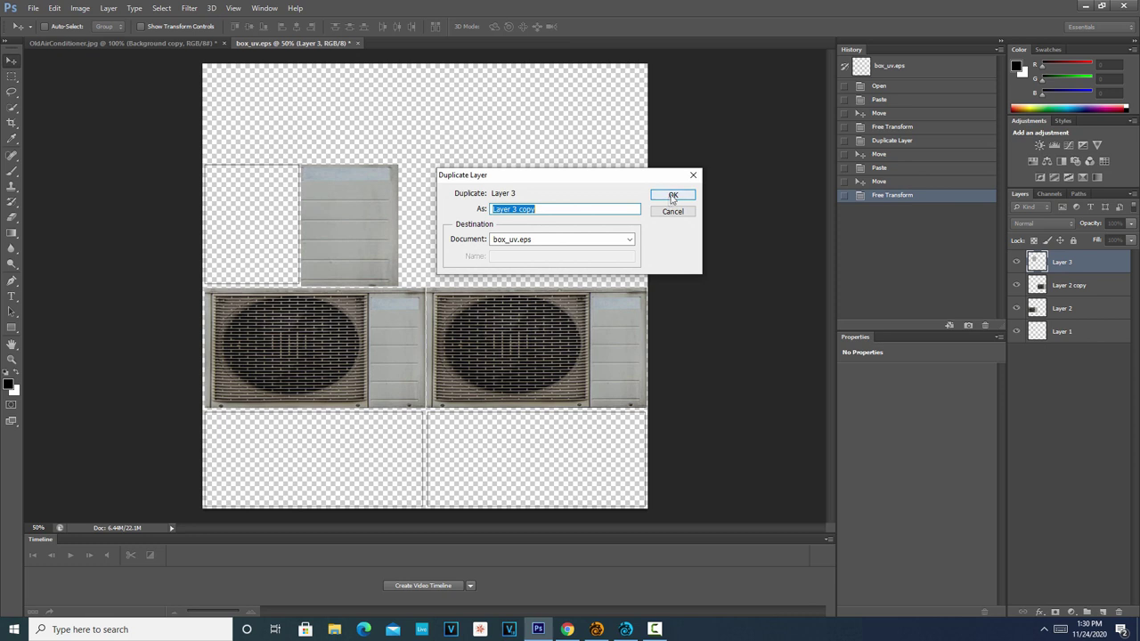
left_click(669, 194)
left_click_drag(372, 248, 265, 244)
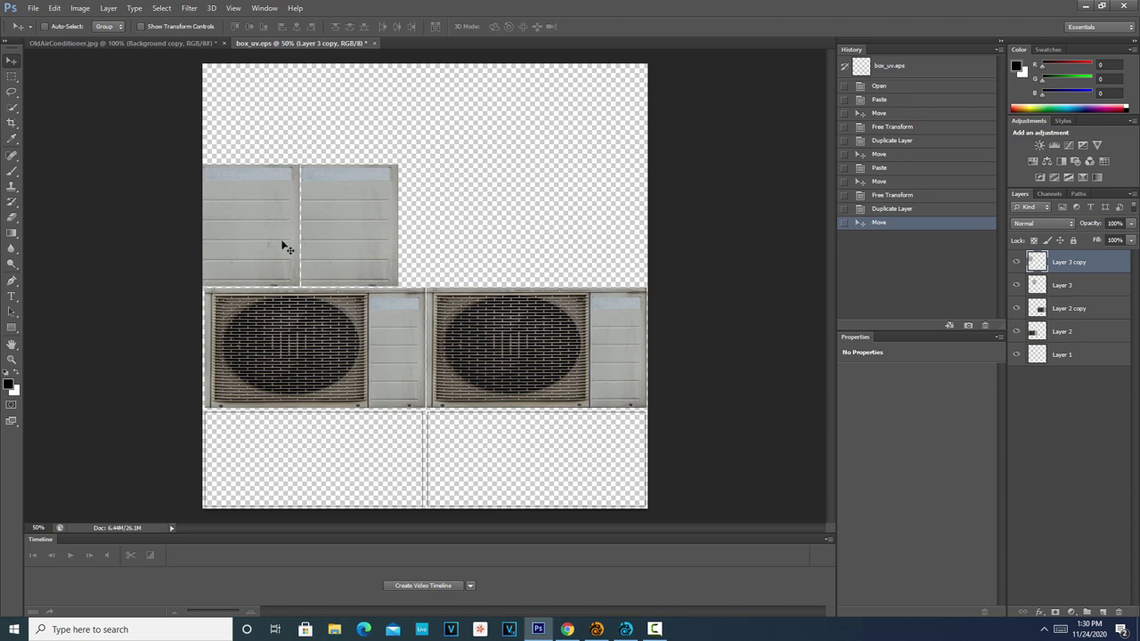
Make a second panel copy, Layer 3 copy 2, and move it into the lower-left box
right_click(1104, 263)
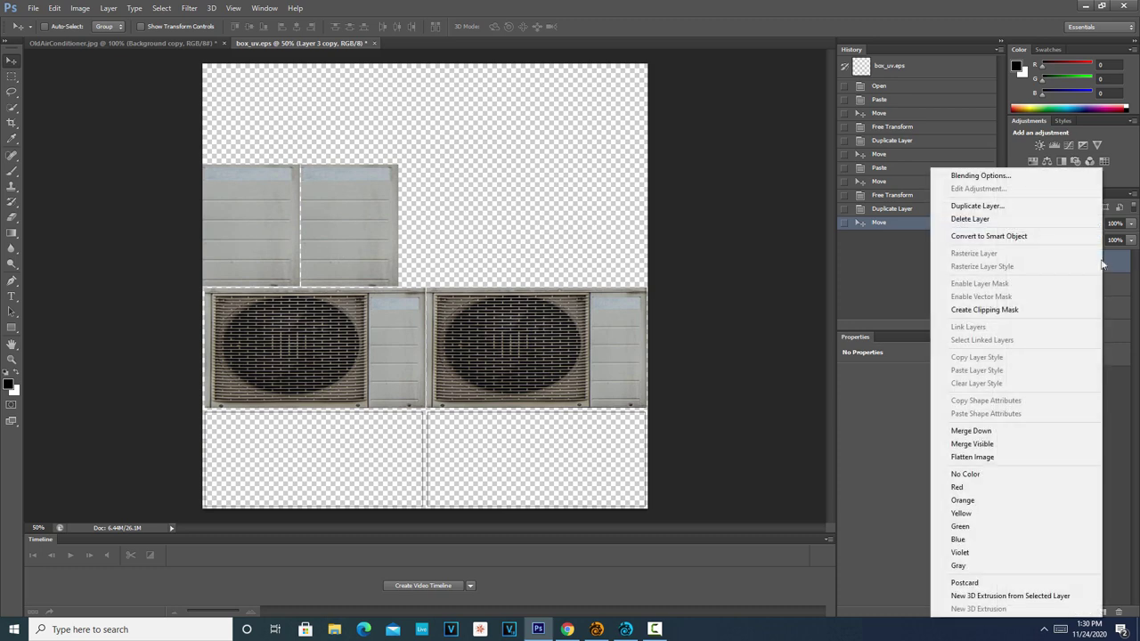
left_click(1005, 206)
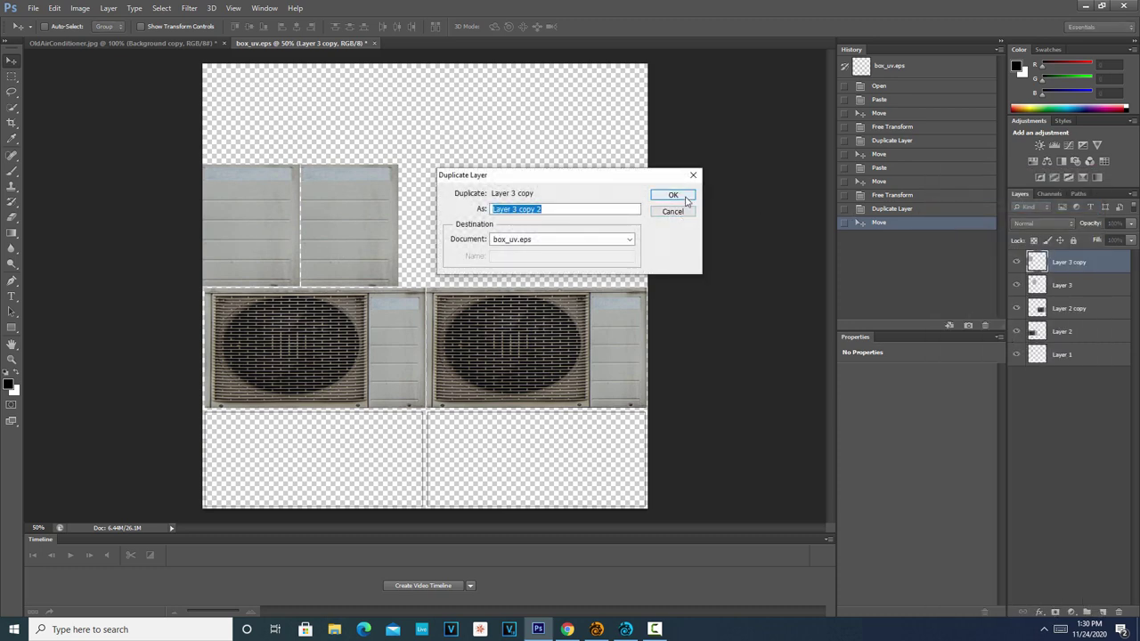
left_click(680, 196)
left_click_drag(249, 243, 299, 466)
Resize the grey panel copy to fit the lower-left slot at the canvas's left edge
key("ctrl+t")
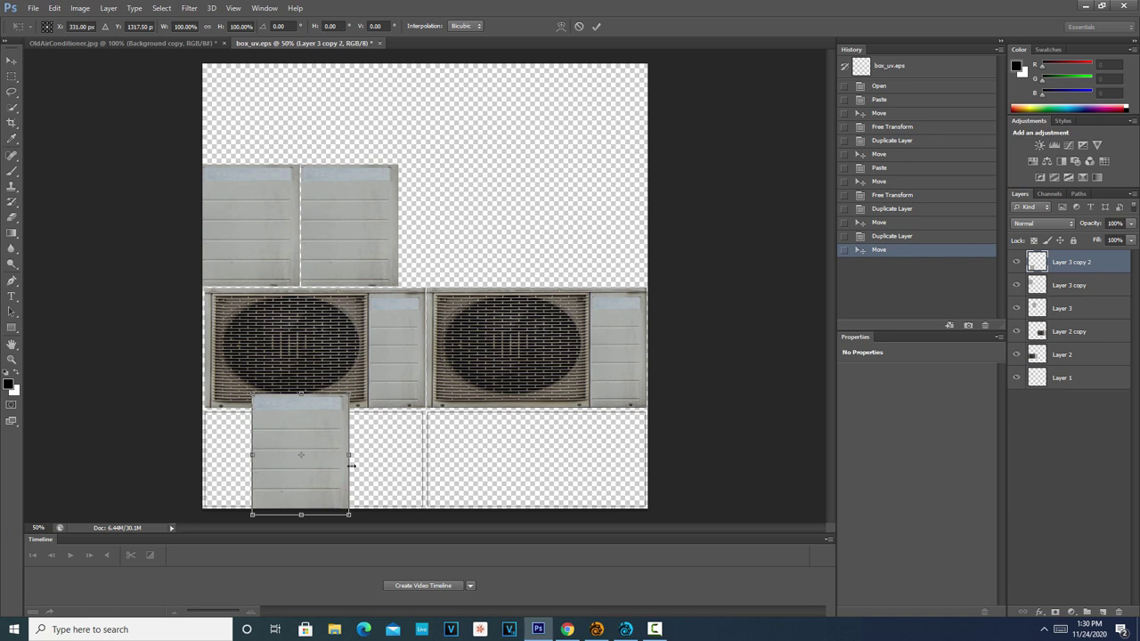
left_click_drag(359, 455, 491, 455)
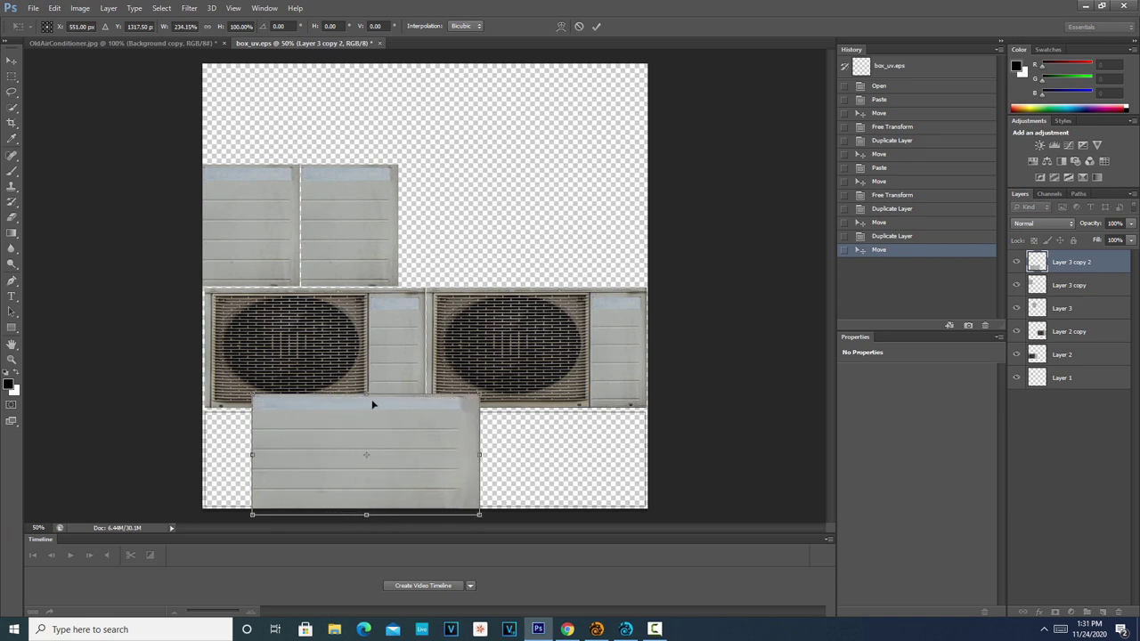
mouse_move(366, 397)
left_mouse_down()
mouse_move(366, 386)
mouse_move(365, 416)
left_mouse_up()
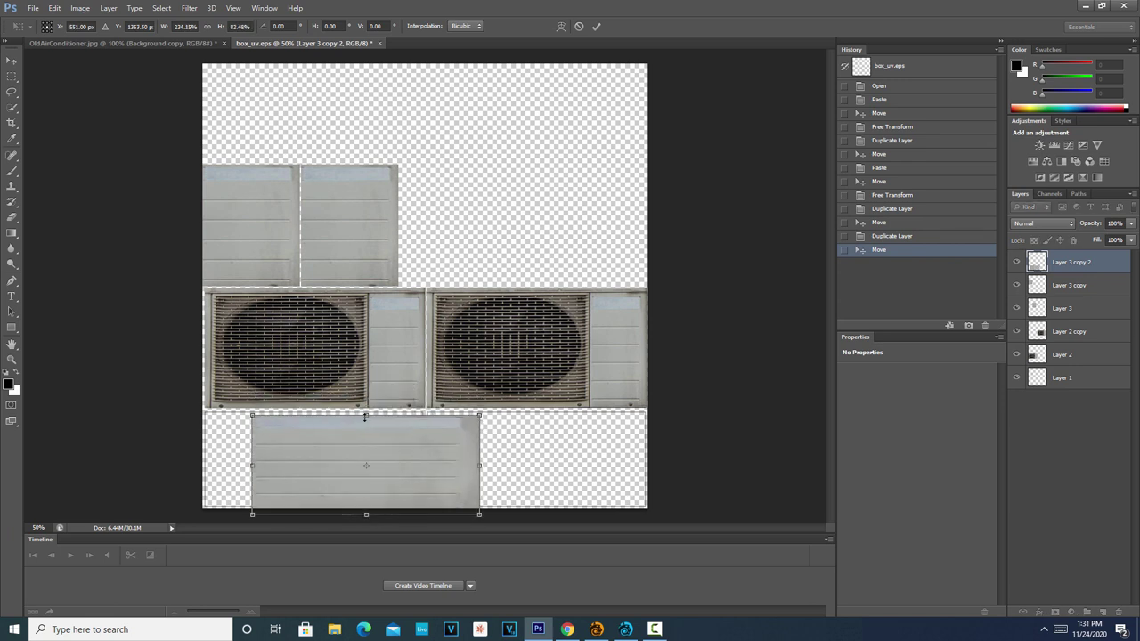
left_click_drag(371, 466, 329, 465)
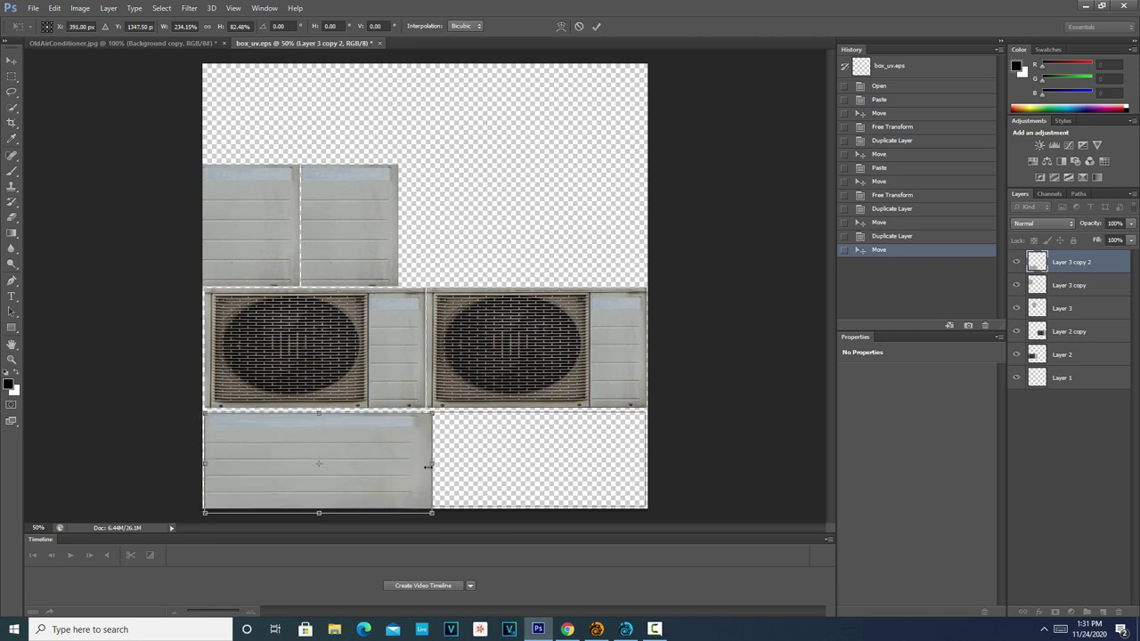
left_click_drag(428, 466, 425, 466)
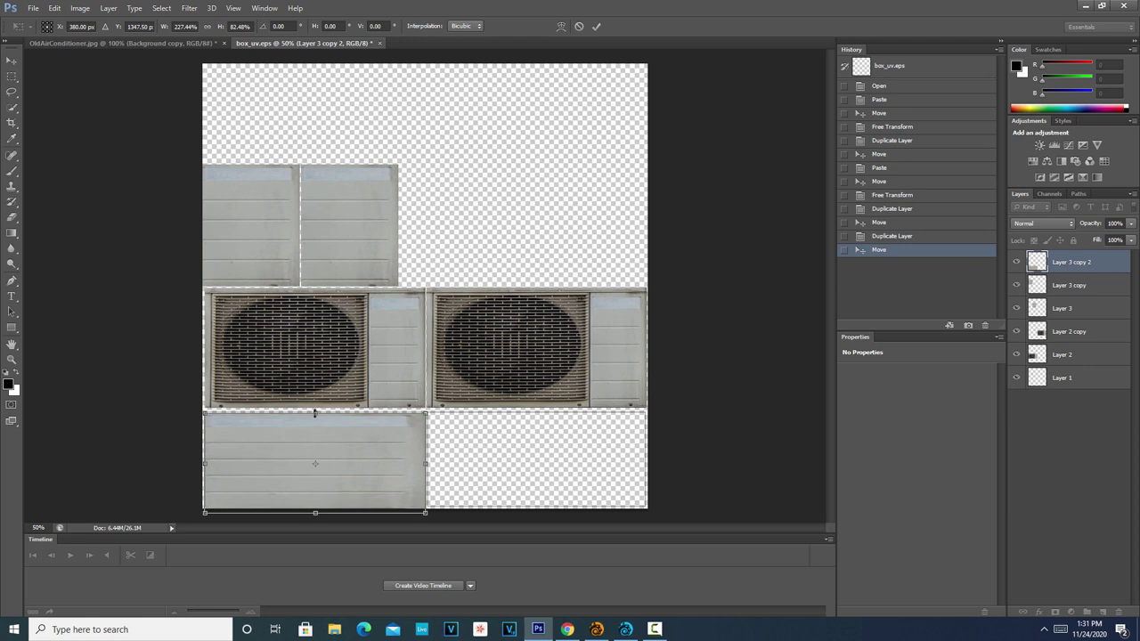
left_click_drag(315, 413, 315, 412)
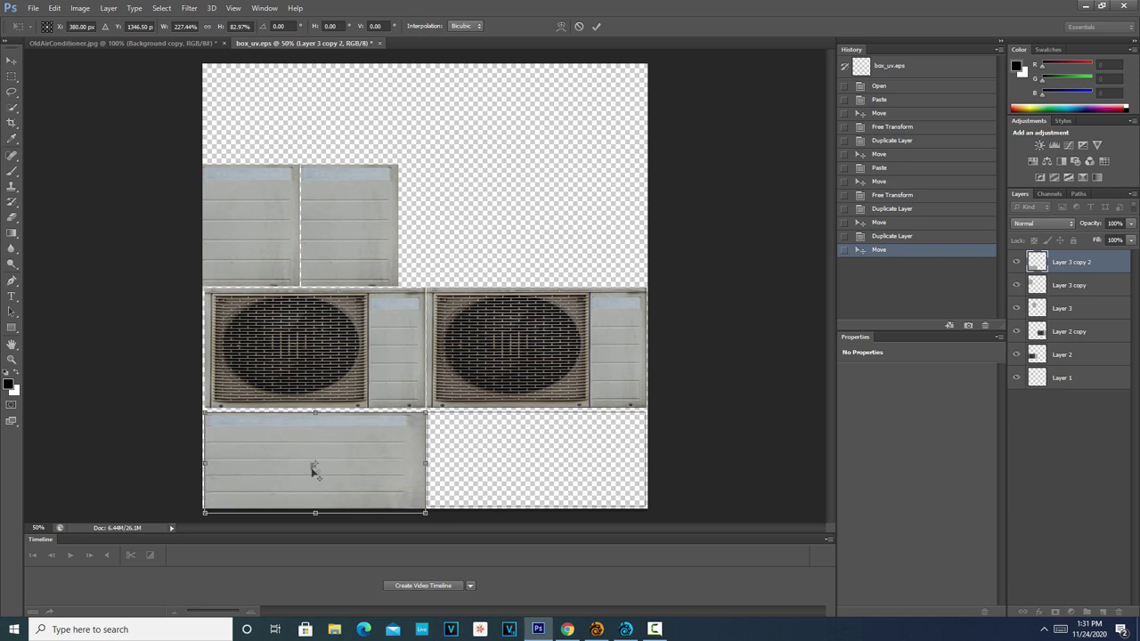
right_click(315, 504)
key("Escape")
left_click_drag(316, 512, 315, 504)
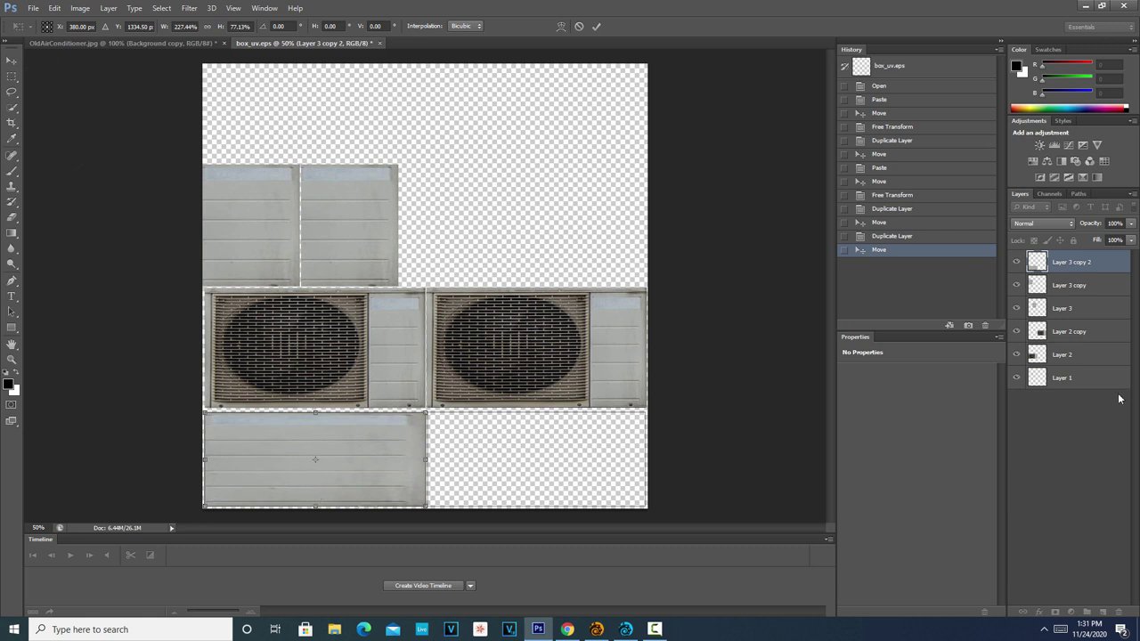
key("Return")
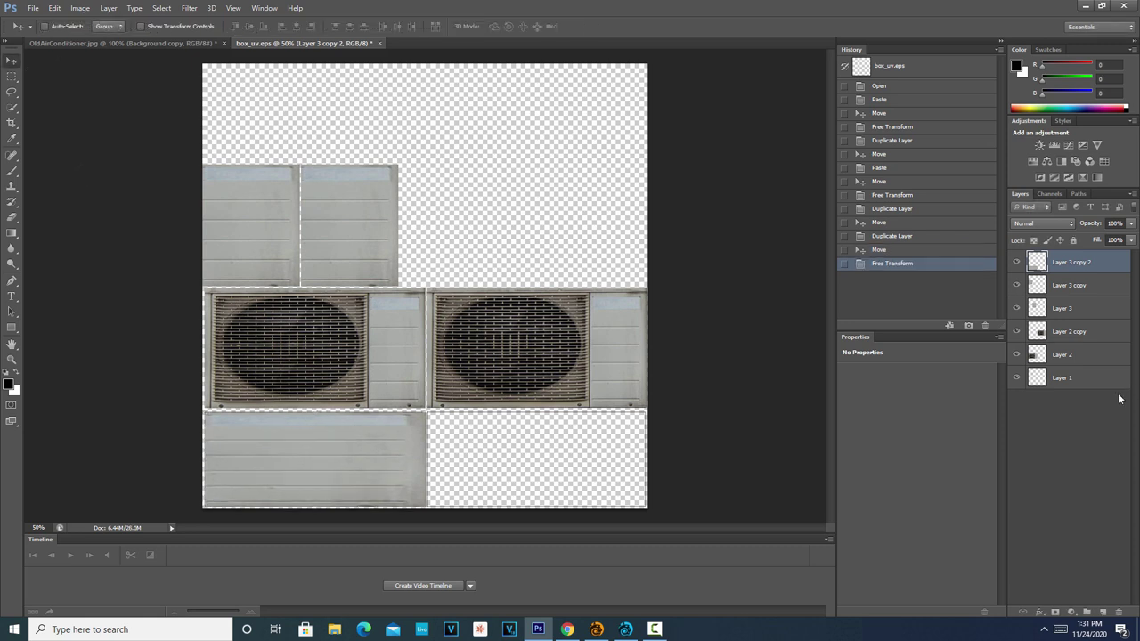
Duplicate the resized panel and place the copy in the lower-right slot
right_click(1083, 266)
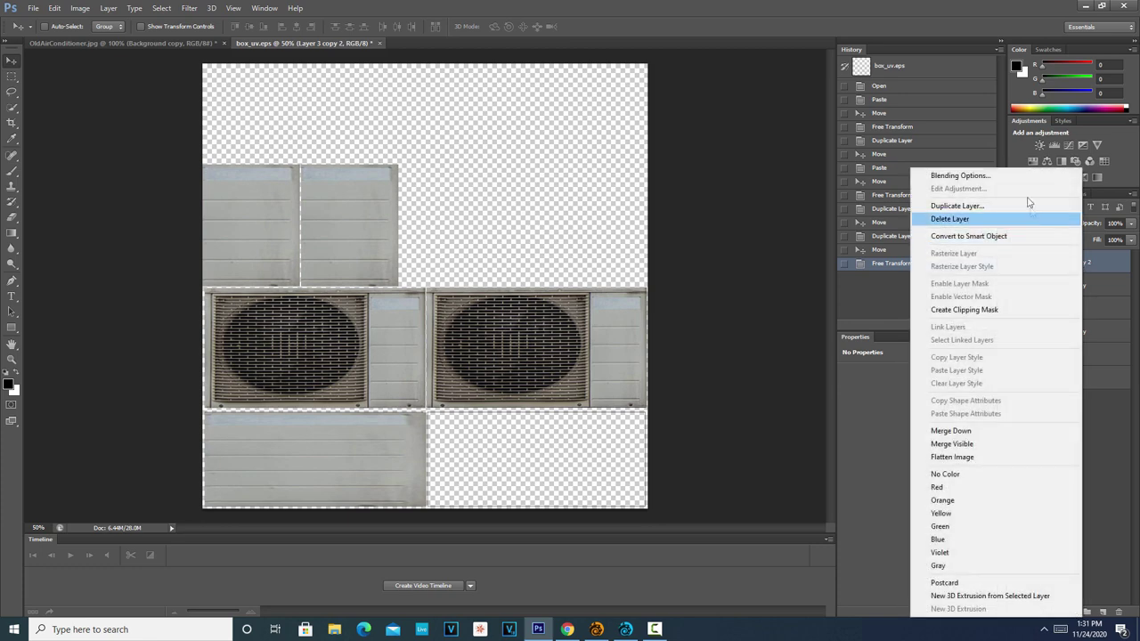
left_click(1005, 214)
left_click(686, 196)
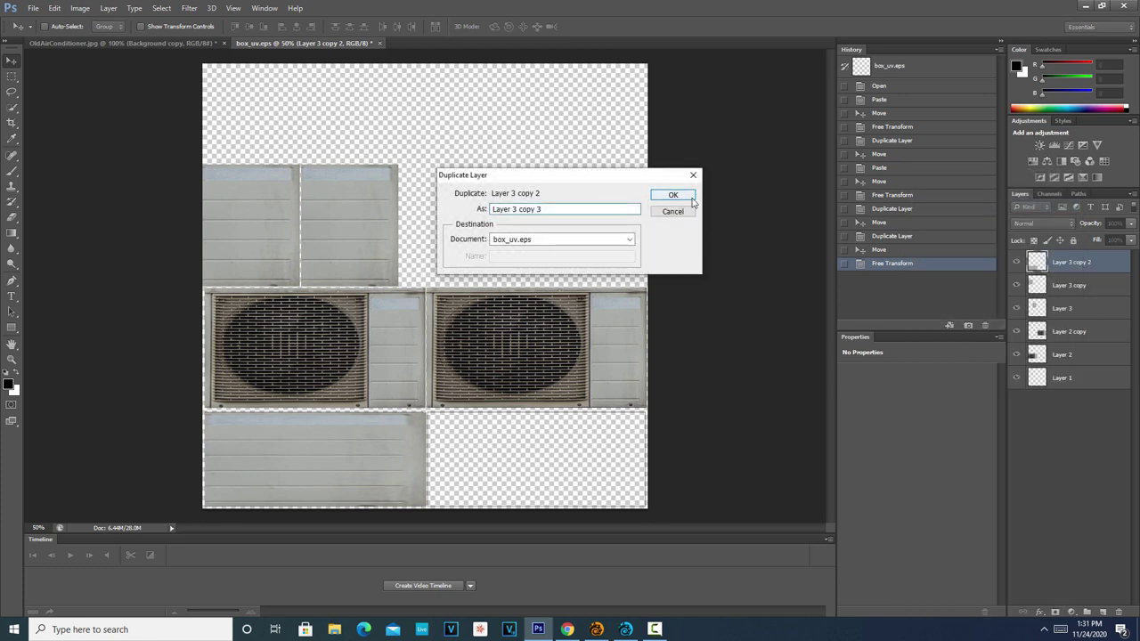
left_click_drag(372, 483, 579, 484)
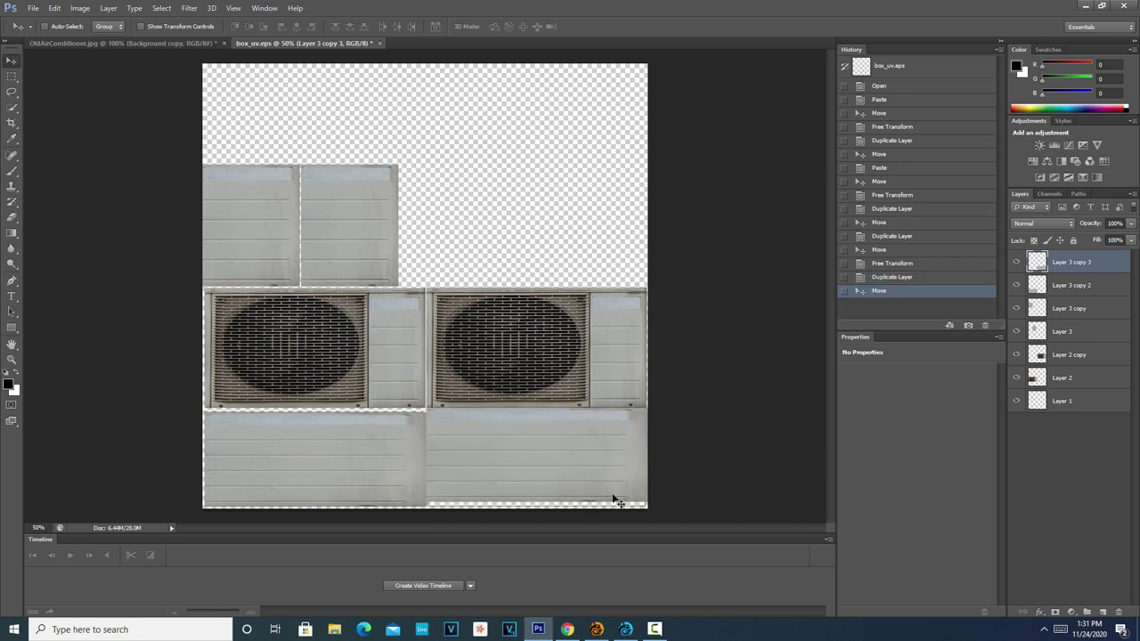
key("Down")
key("Down")
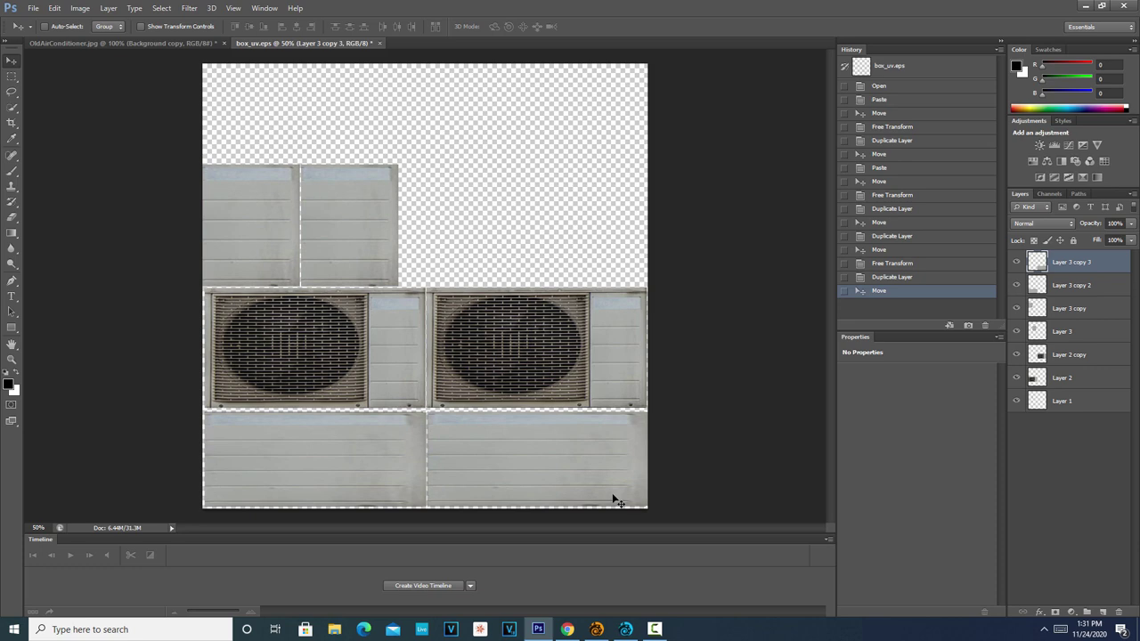
left_click(33, 8)
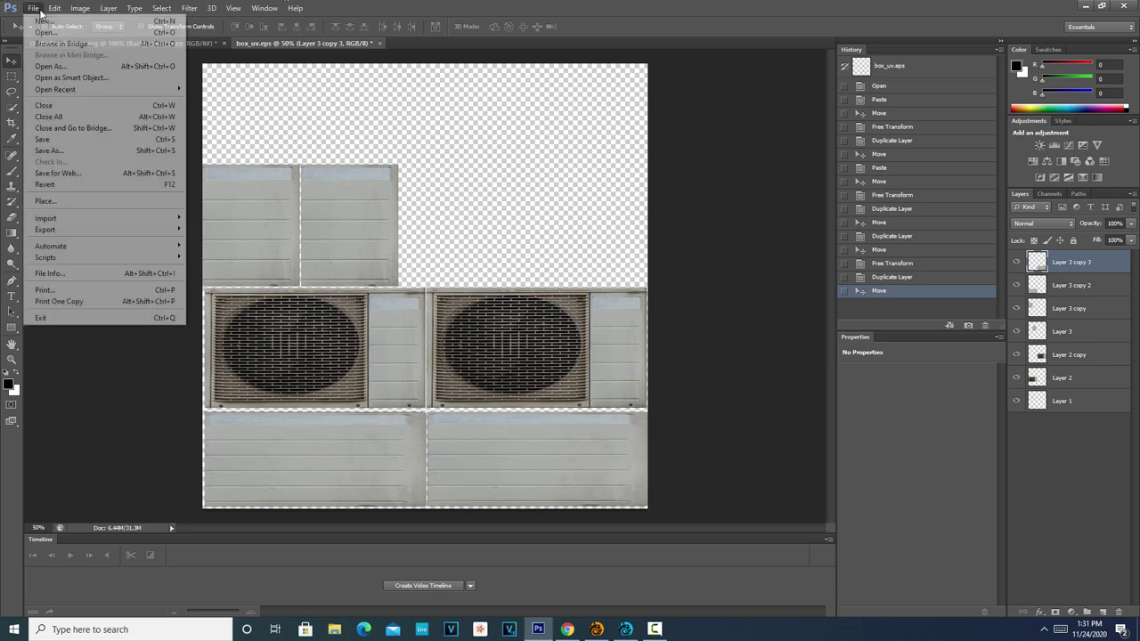
Save the layout to the Desktop as JPEG box_uv.jpg at Maximum quality 11
left_click(71, 153)
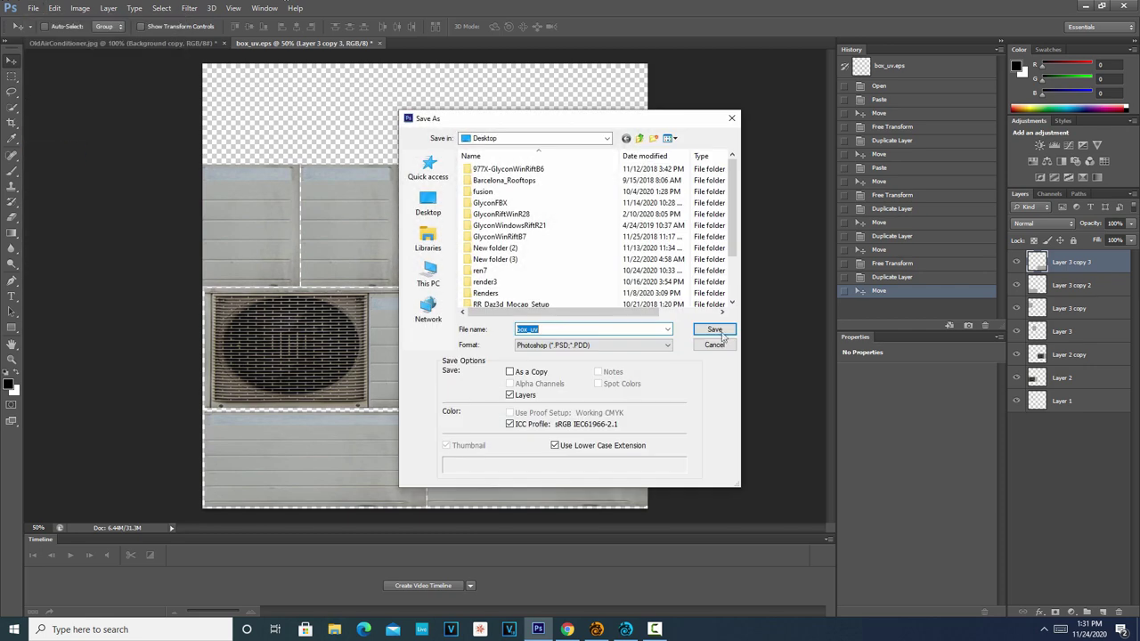
left_click(657, 346)
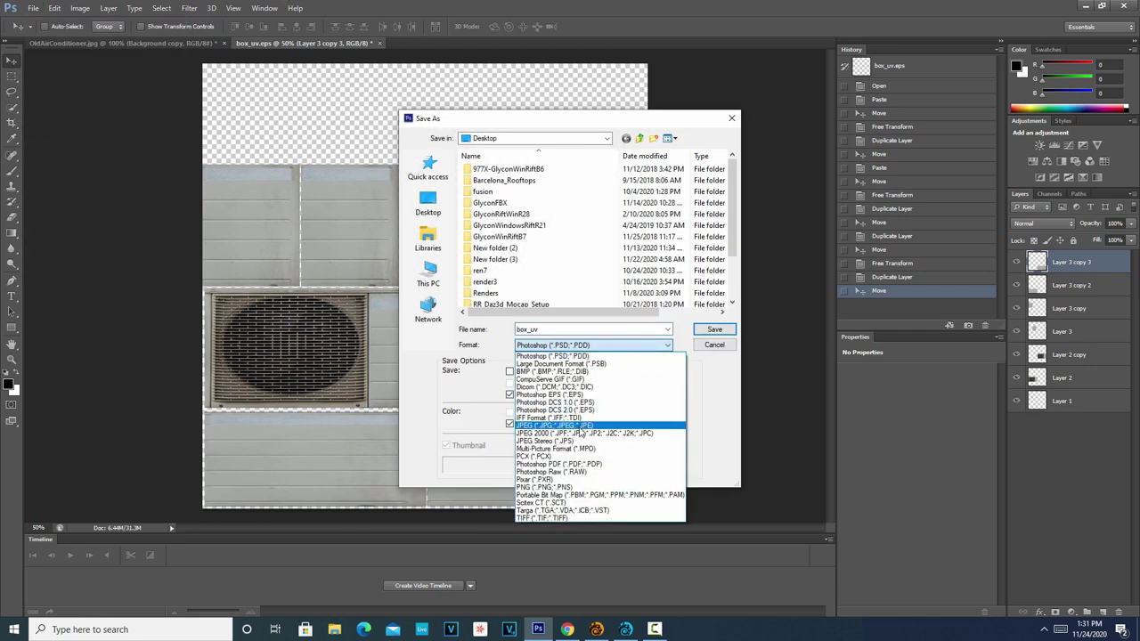
left_click(581, 426)
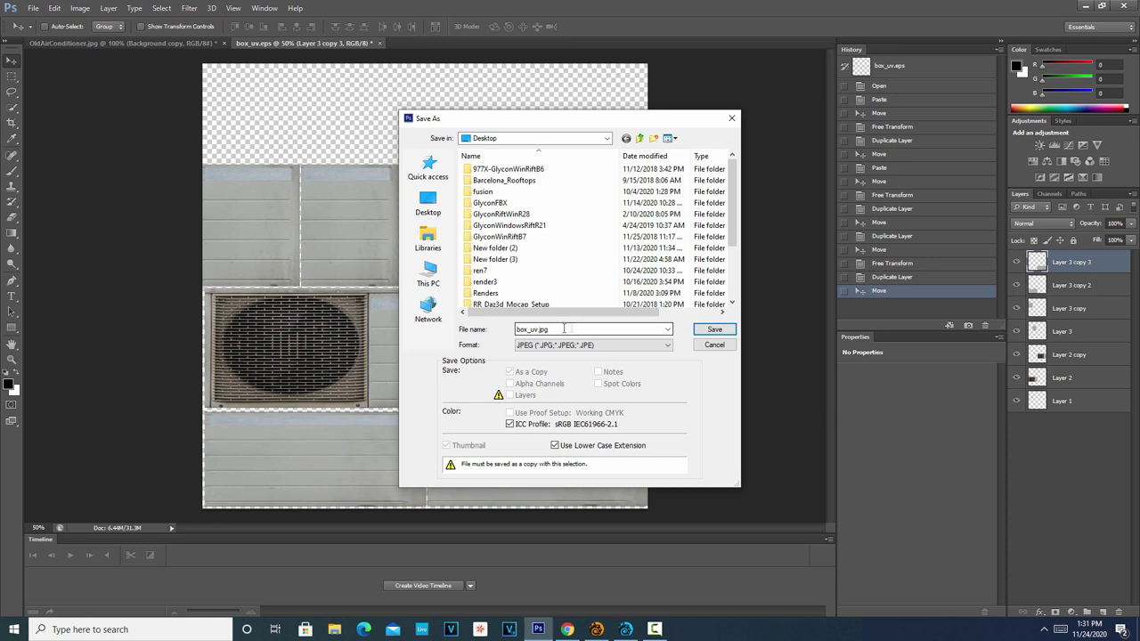
double_click(539, 329)
left_click(608, 328)
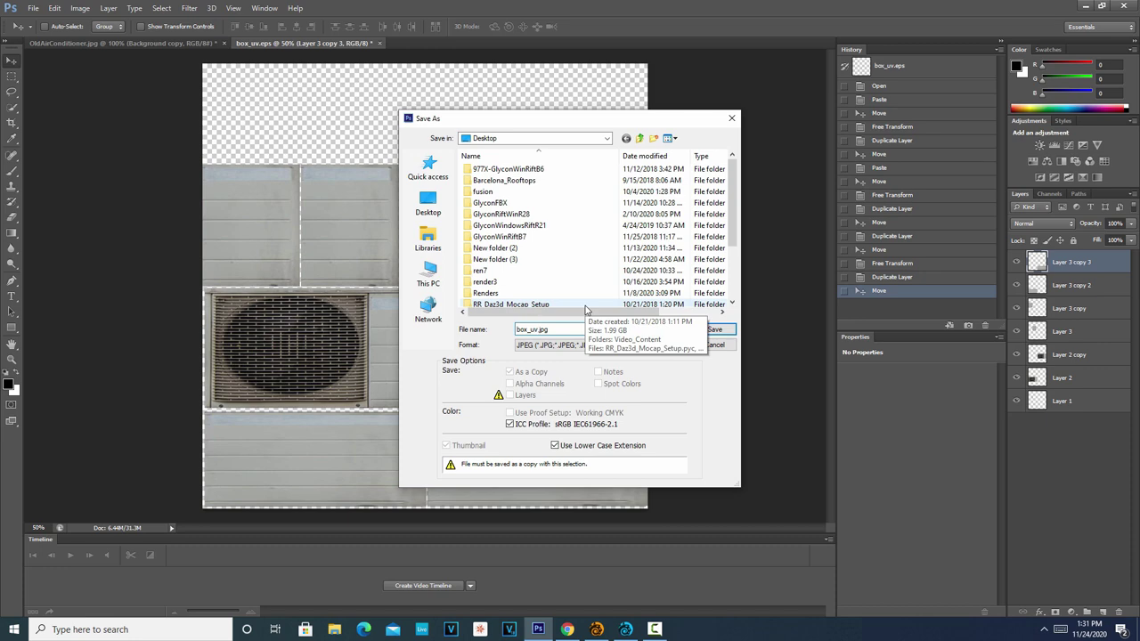
left_click(715, 330)
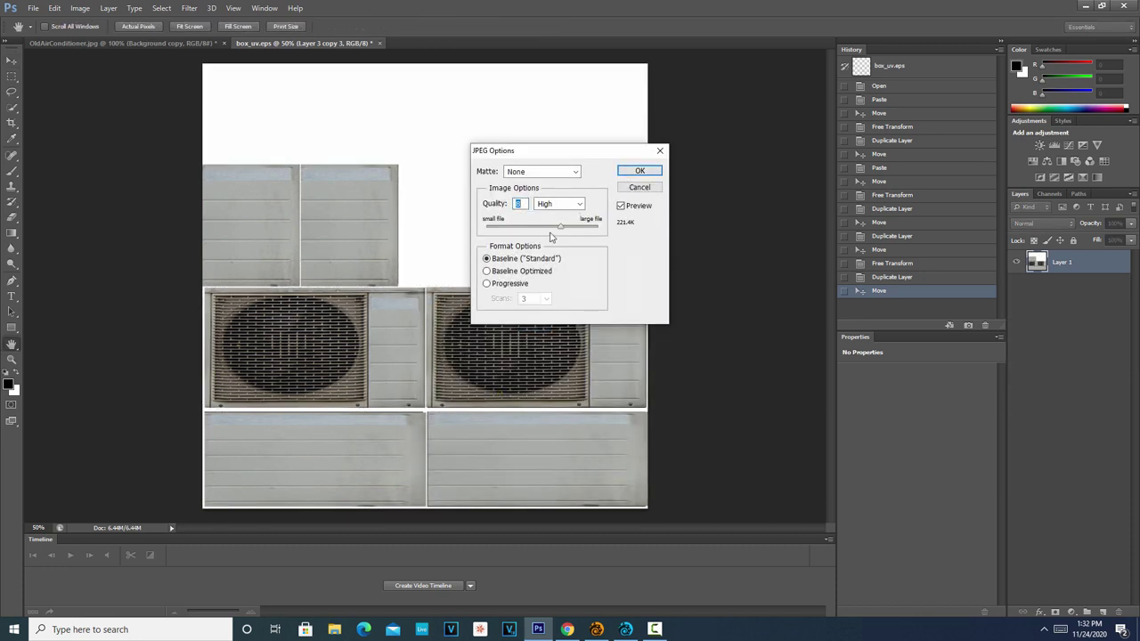
left_click_drag(561, 230, 591, 228)
left_click(650, 175)
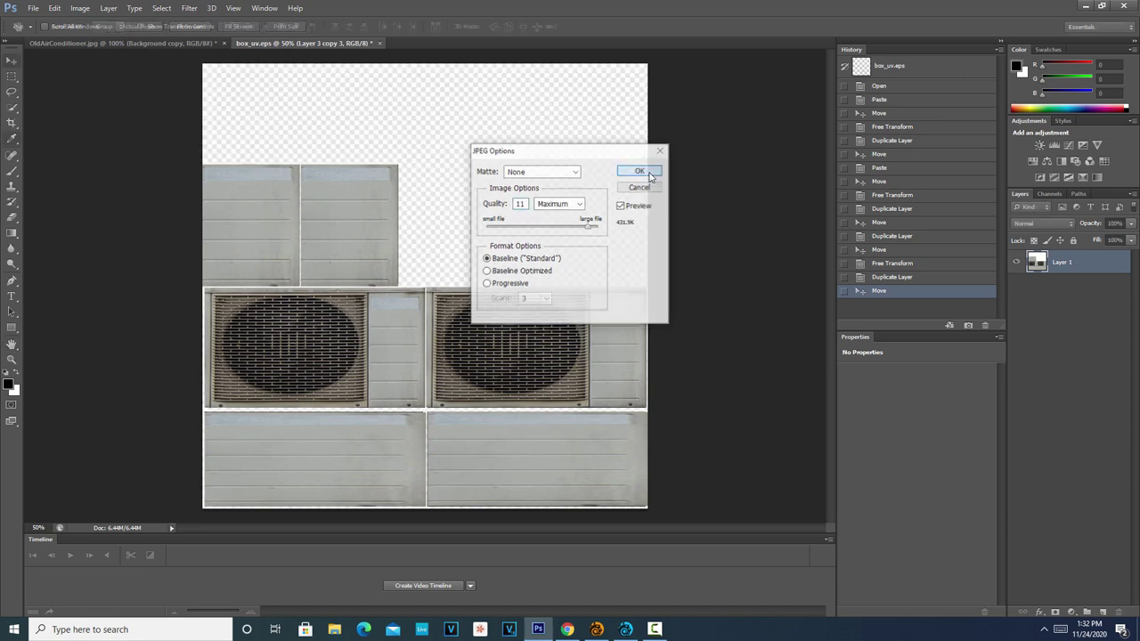
mouse_move(599, 633)
left_click(599, 577)
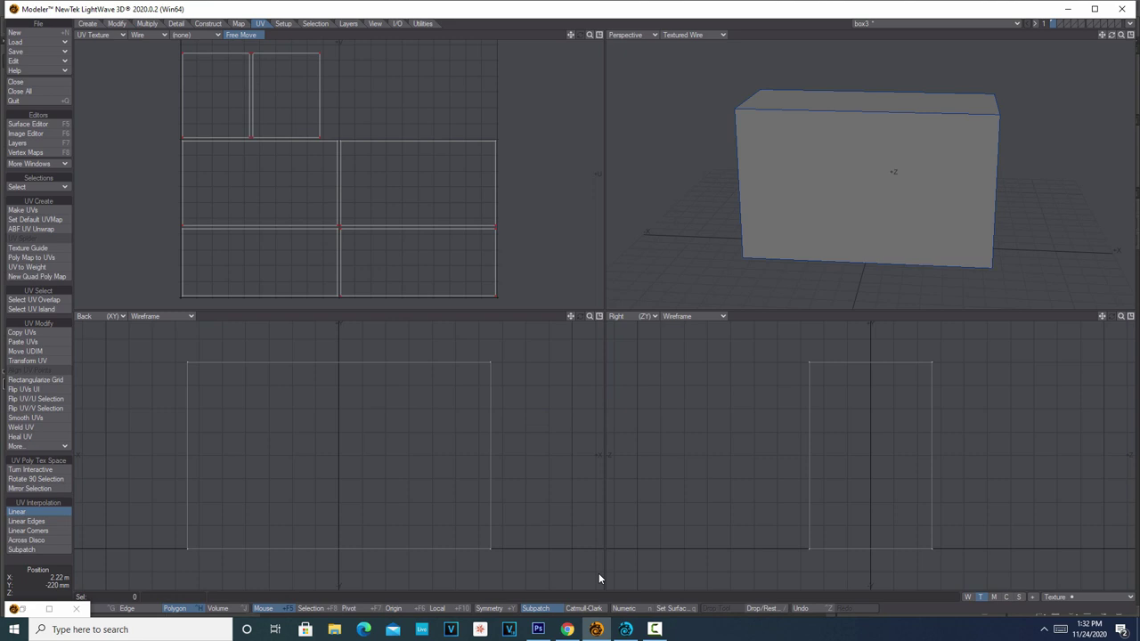
Open the box surface's node graph full screen and spread out the Surface and Principled BSDF nodes
left_click(35, 124)
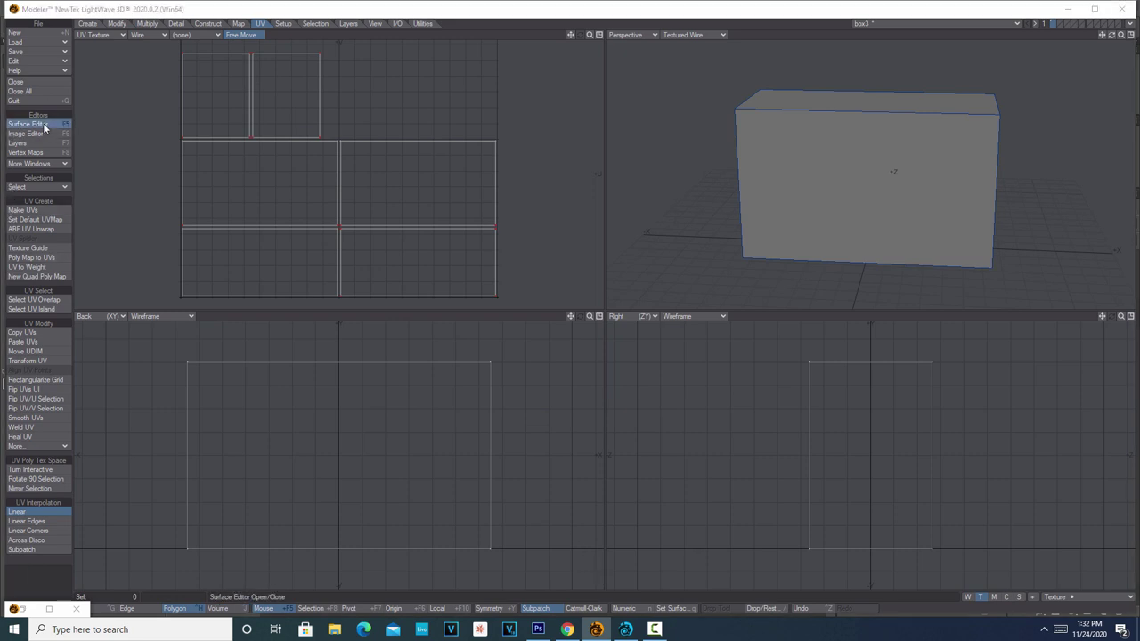
left_click(508, 137)
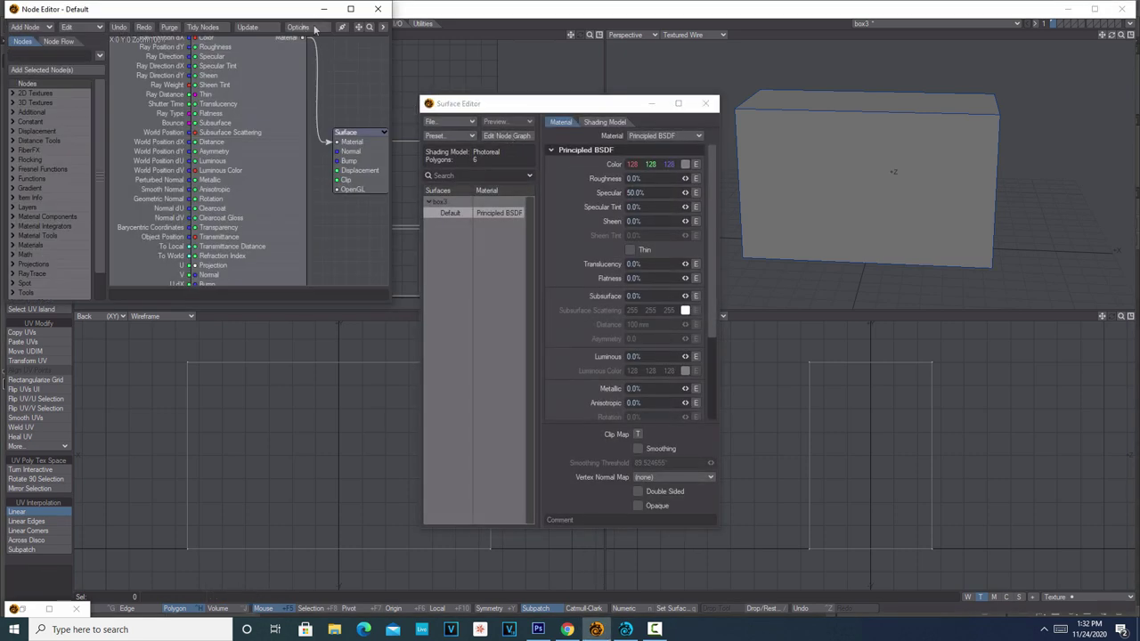
left_click(353, 10)
left_click_drag(383, 161, 880, 378)
left_click_drag(283, 207, 626, 418)
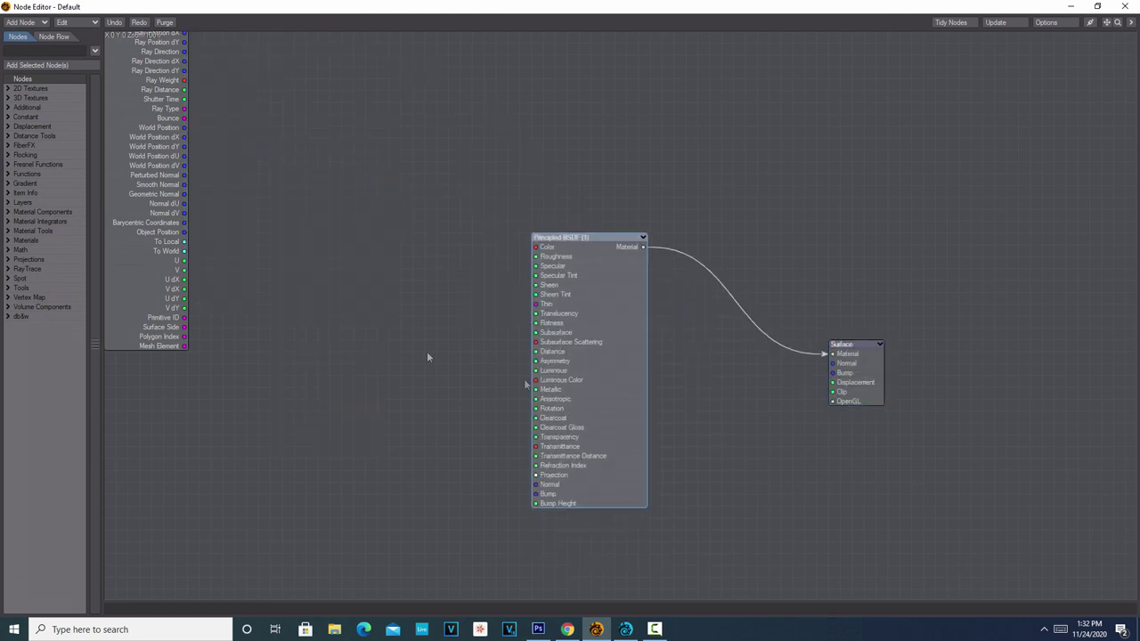
Add an Image node and load box_uv1.jpg from the Desktop into it
left_click(47, 51)
type("im")
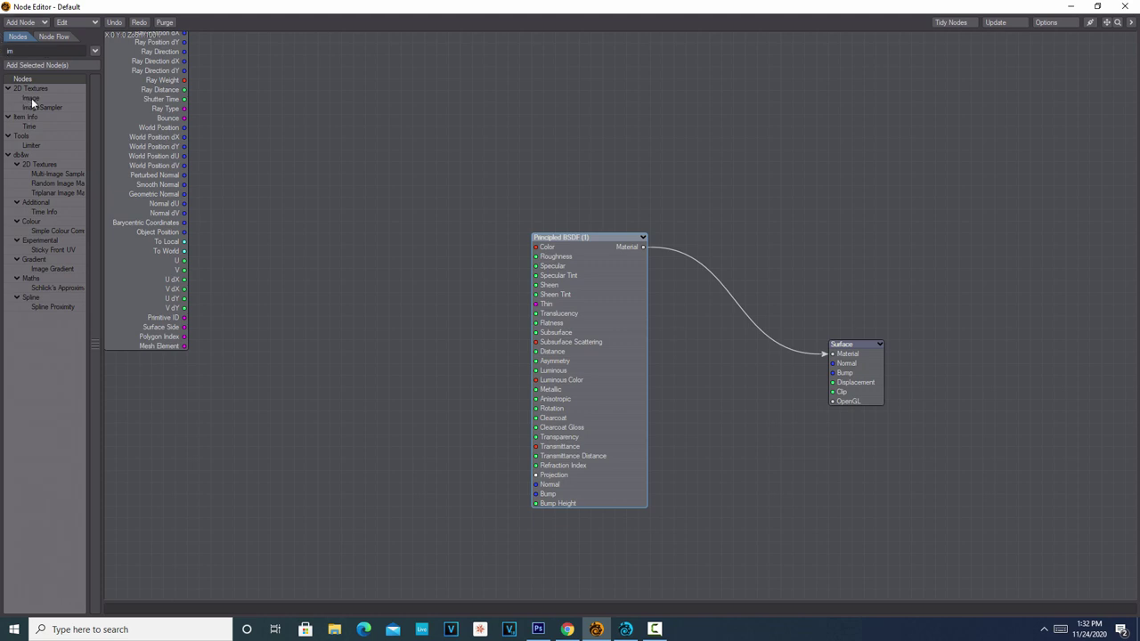
double_click(31, 99)
left_click_drag(595, 261, 358, 257)
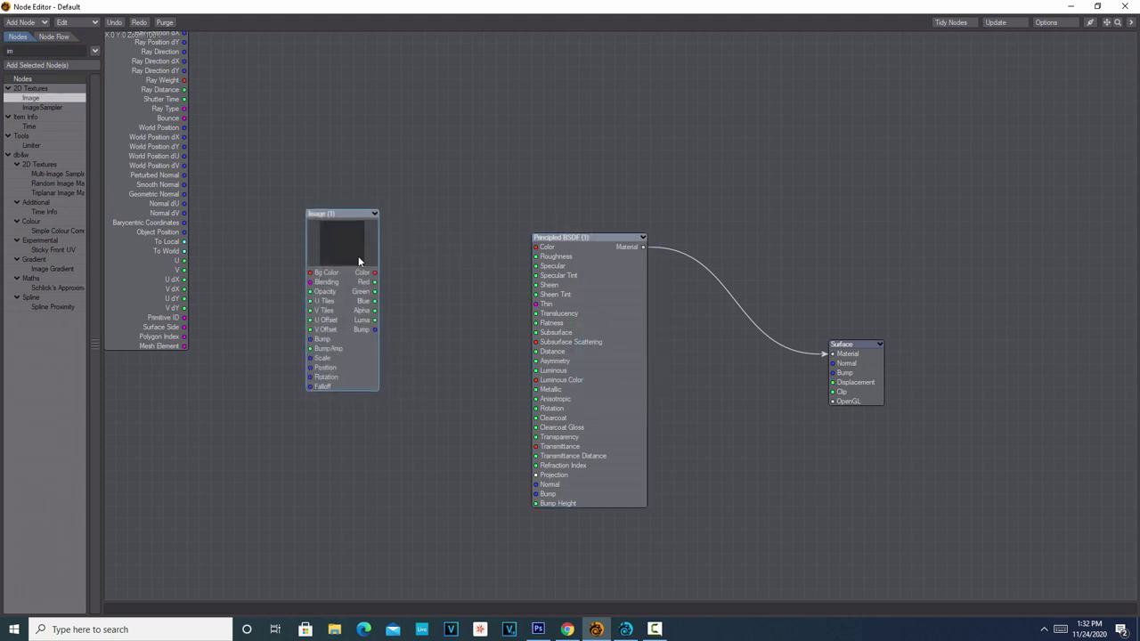
double_click(357, 255)
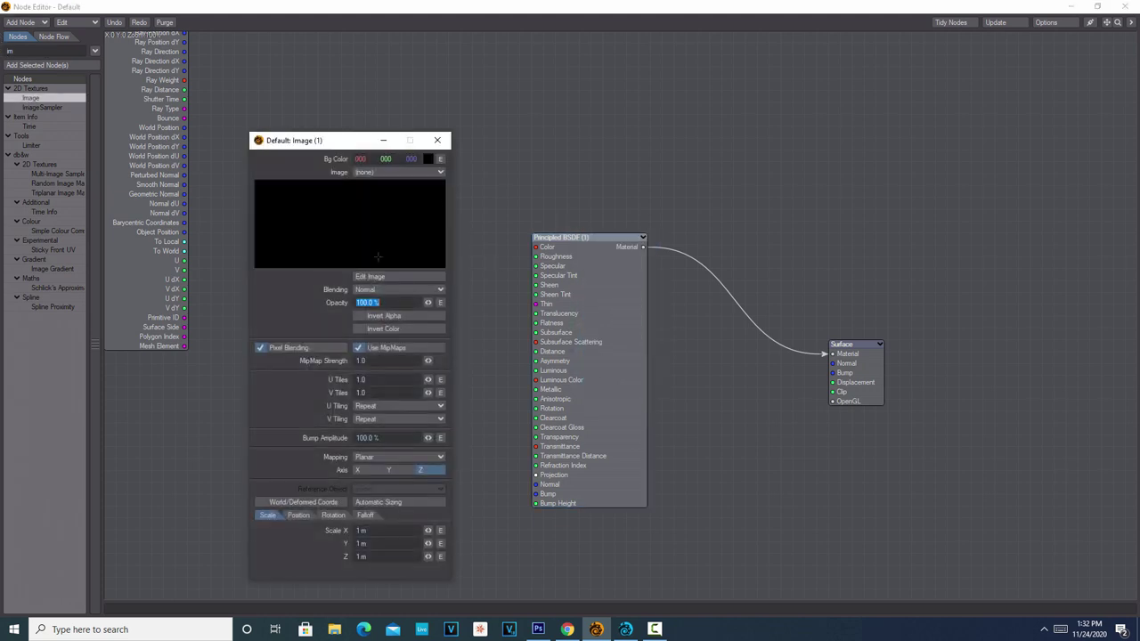
left_click(433, 174)
left_click(439, 185)
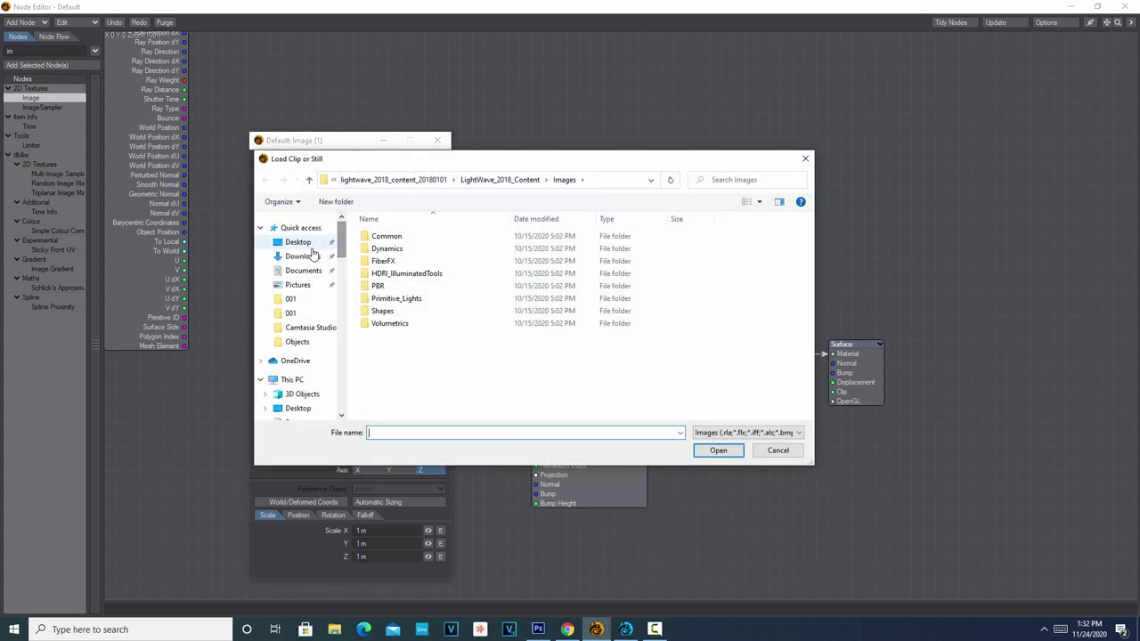
left_click(308, 245)
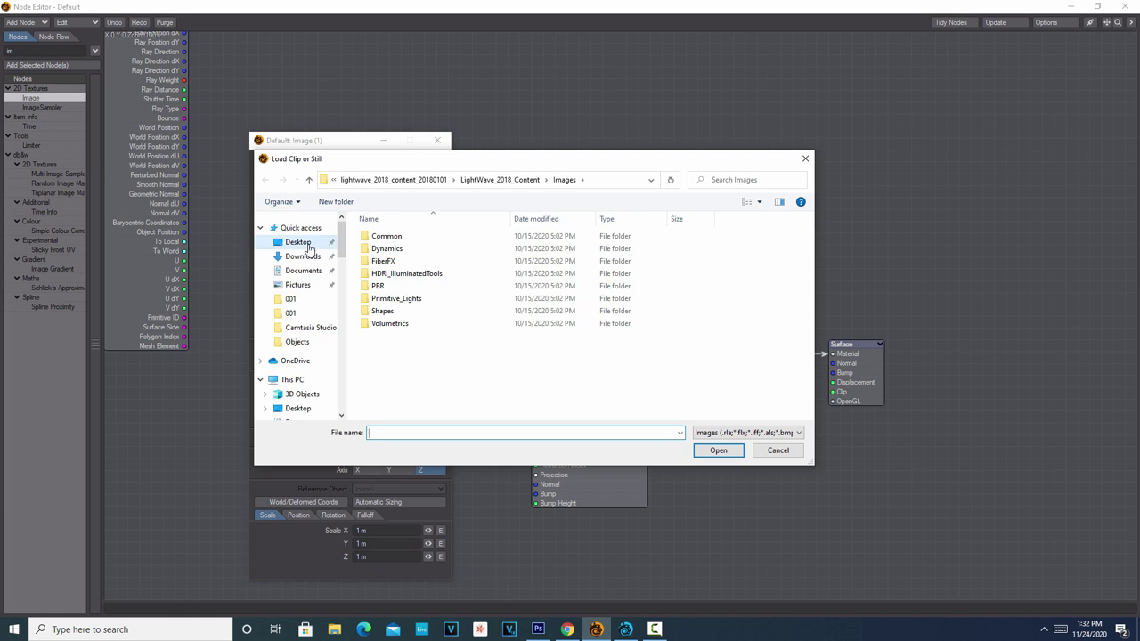
mouse_move(806, 261)
left_mouse_down()
mouse_move(793, 362)
mouse_move(793, 278)
left_mouse_up()
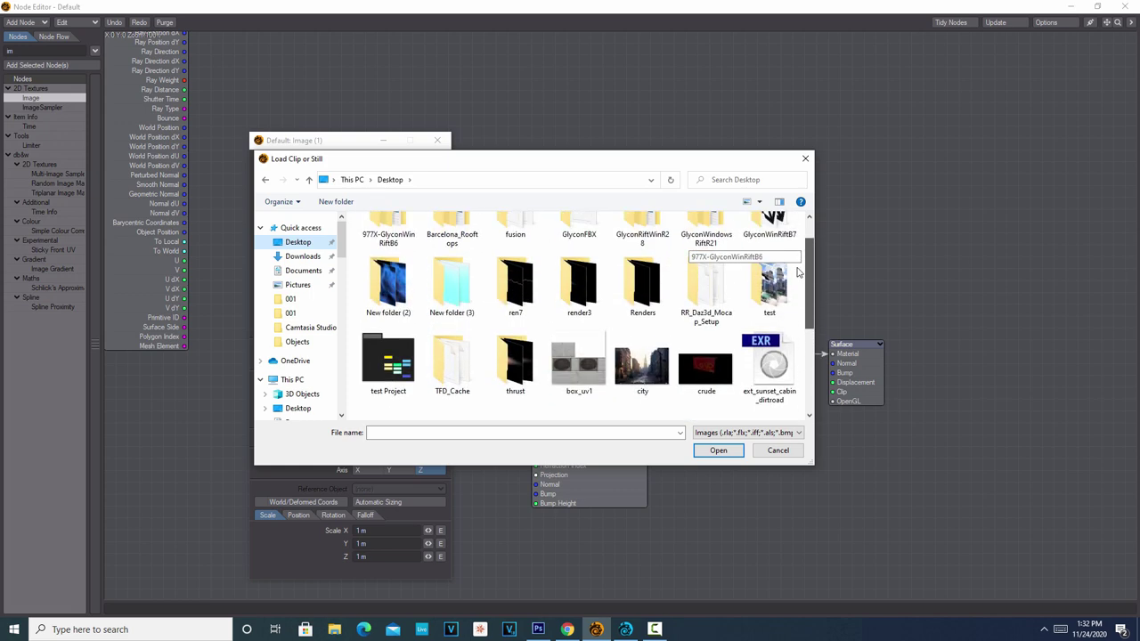
left_click(585, 360)
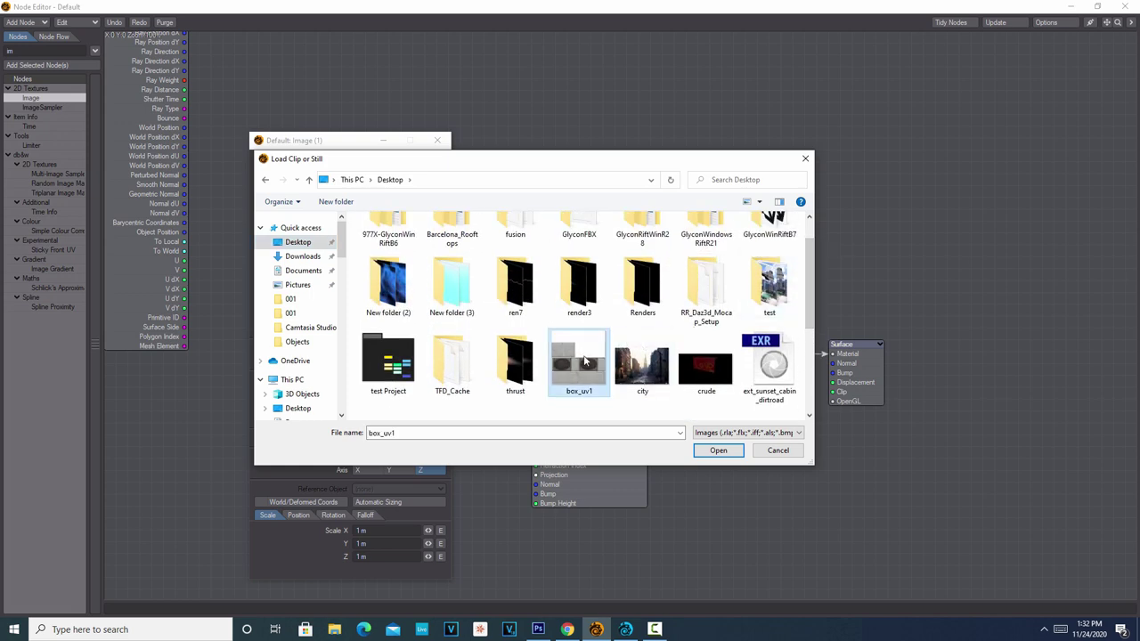
left_click(730, 456)
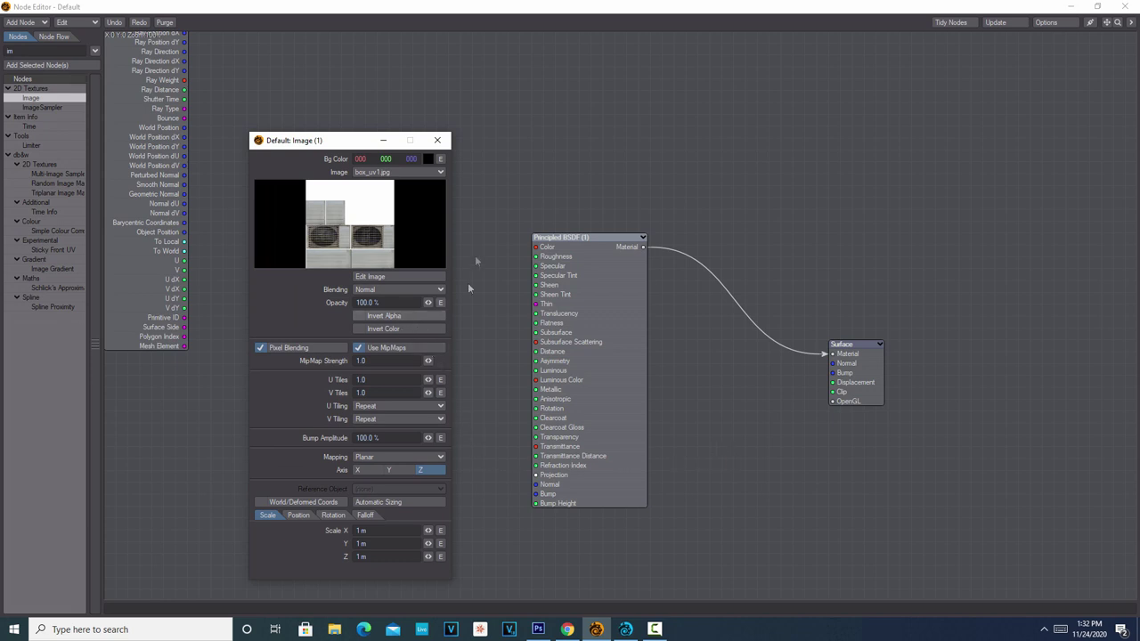
Set the Image node's mapping to UV Map and connect its Color to Principled BSDF Color
left_click(440, 458)
left_click(443, 504)
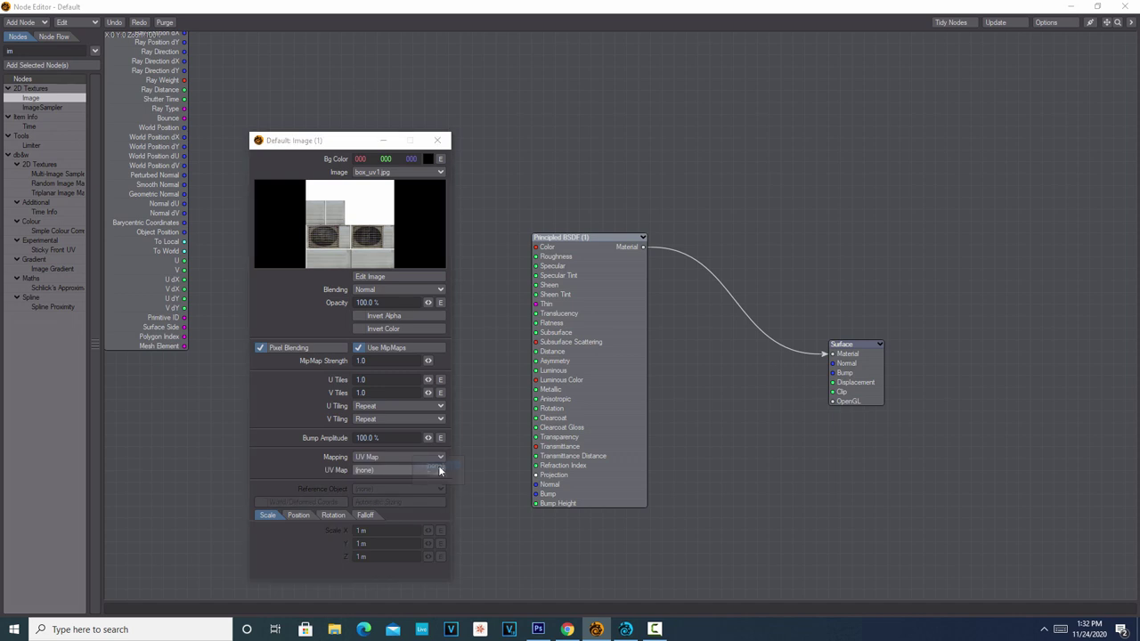
left_click(437, 140)
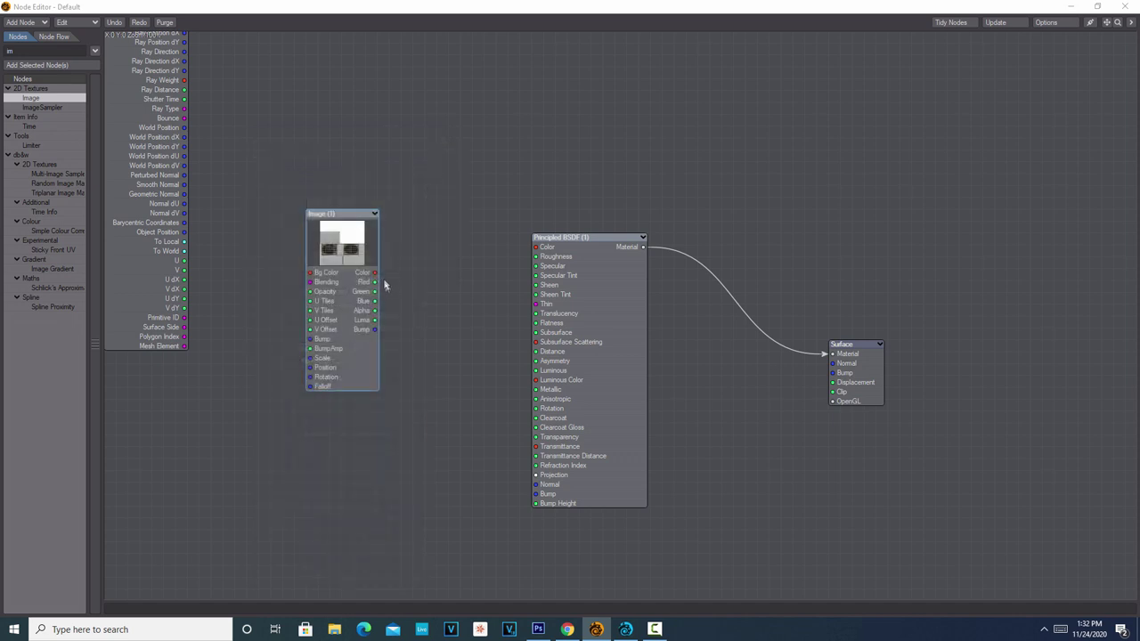
left_click_drag(375, 273, 543, 253)
left_click(1070, 6)
left_click(706, 104)
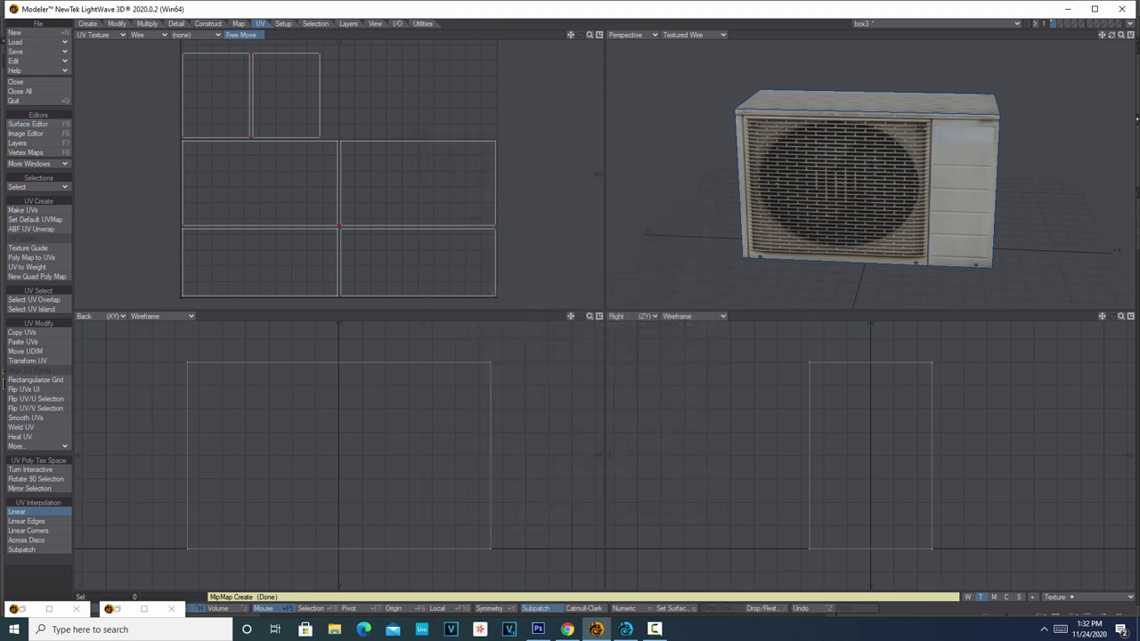
mouse_move(1111, 36)
left_mouse_down()
mouse_move(1124, 27)
mouse_move(1092, 43)
mouse_move(1129, 38)
mouse_move(1104, 41)
mouse_move(1132, 27)
mouse_move(1109, 39)
mouse_move(1128, 32)
mouse_move(1119, 37)
left_mouse_up()
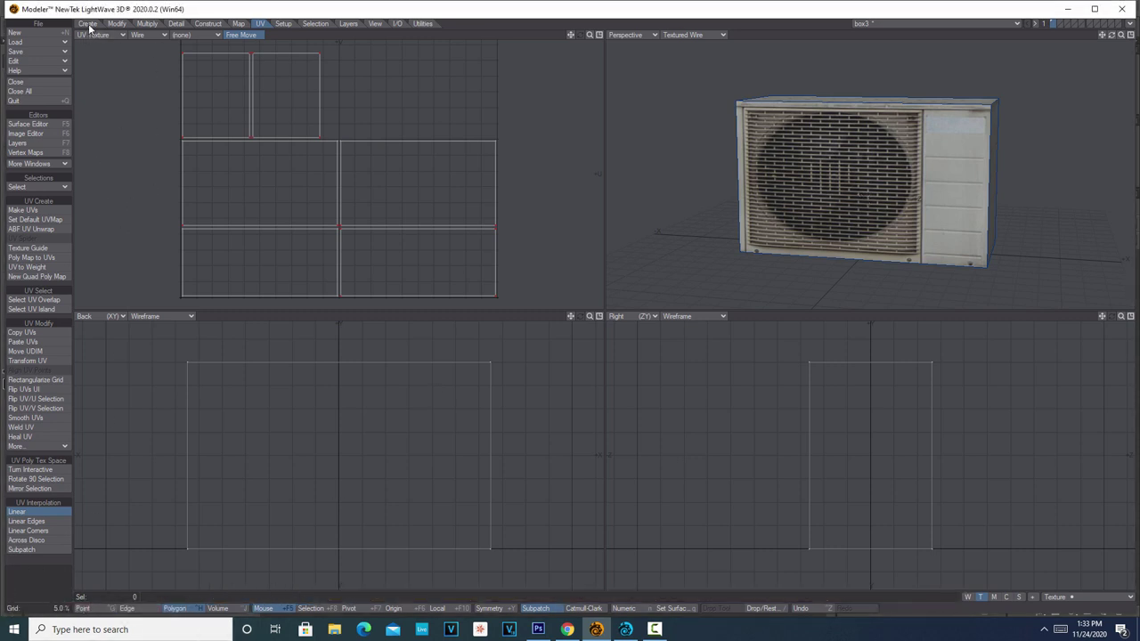
left_click(117, 24)
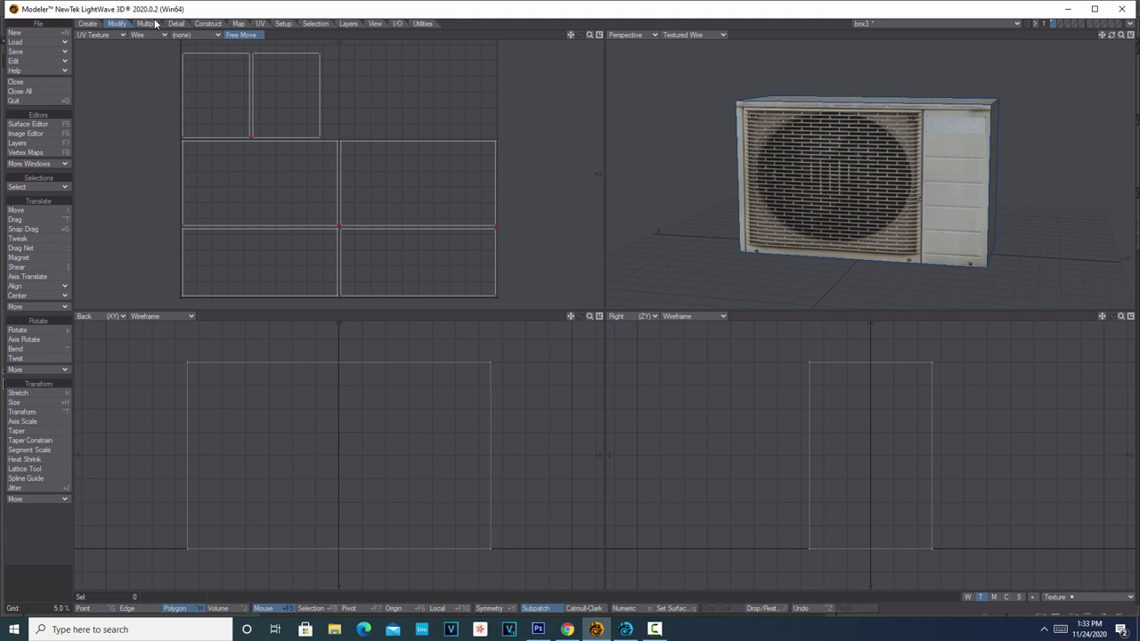
Bevel the box's front polygon with a 40 mm inset and -80 mm shift, then deselect it
left_click(876, 201)
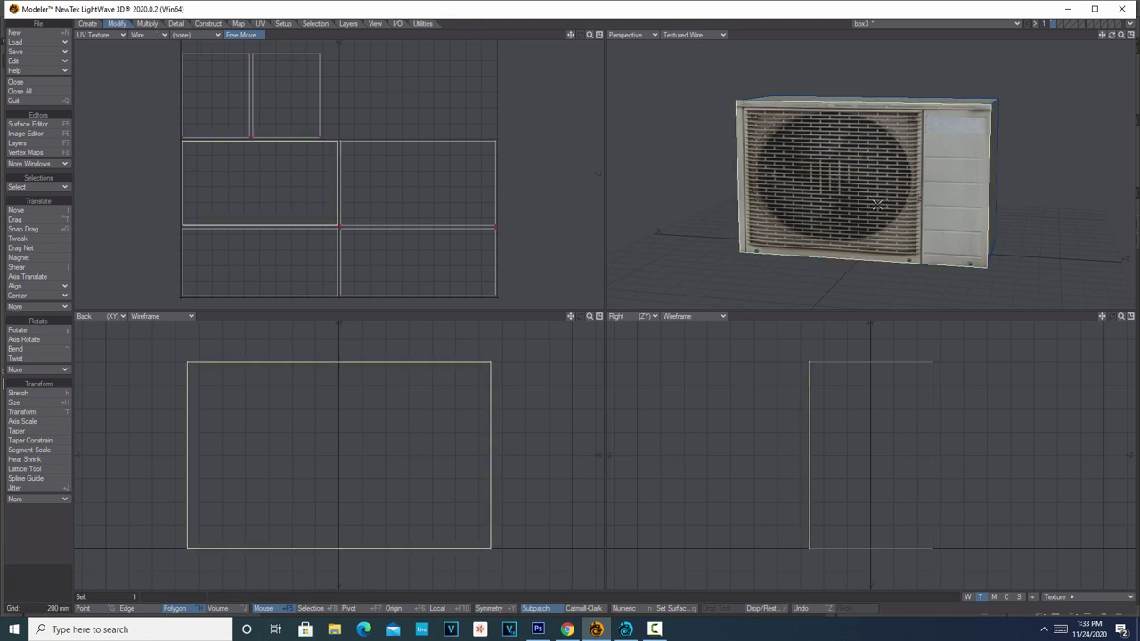
key("b")
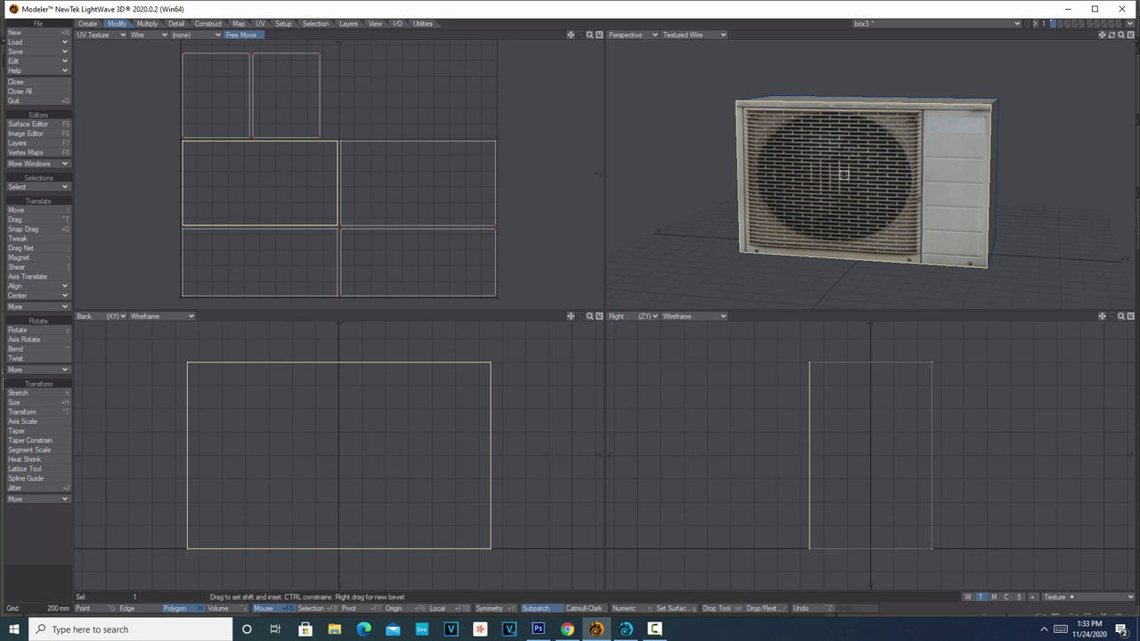
left_click(850, 181)
left_click_drag(849, 181, 843, 175)
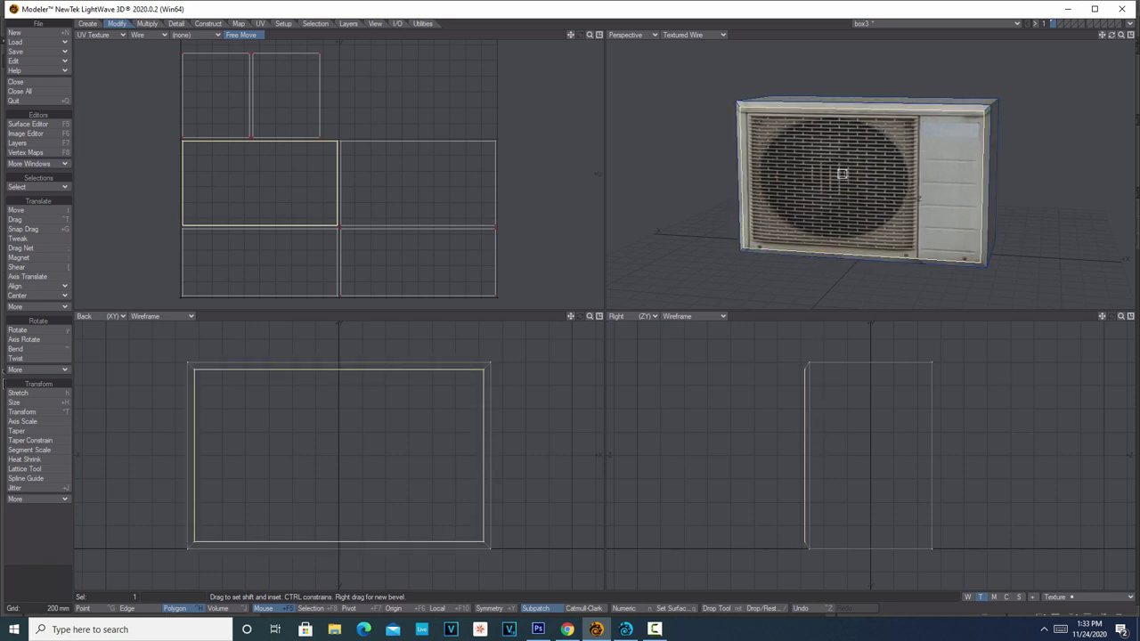
left_click_drag(842, 176, 845, 183)
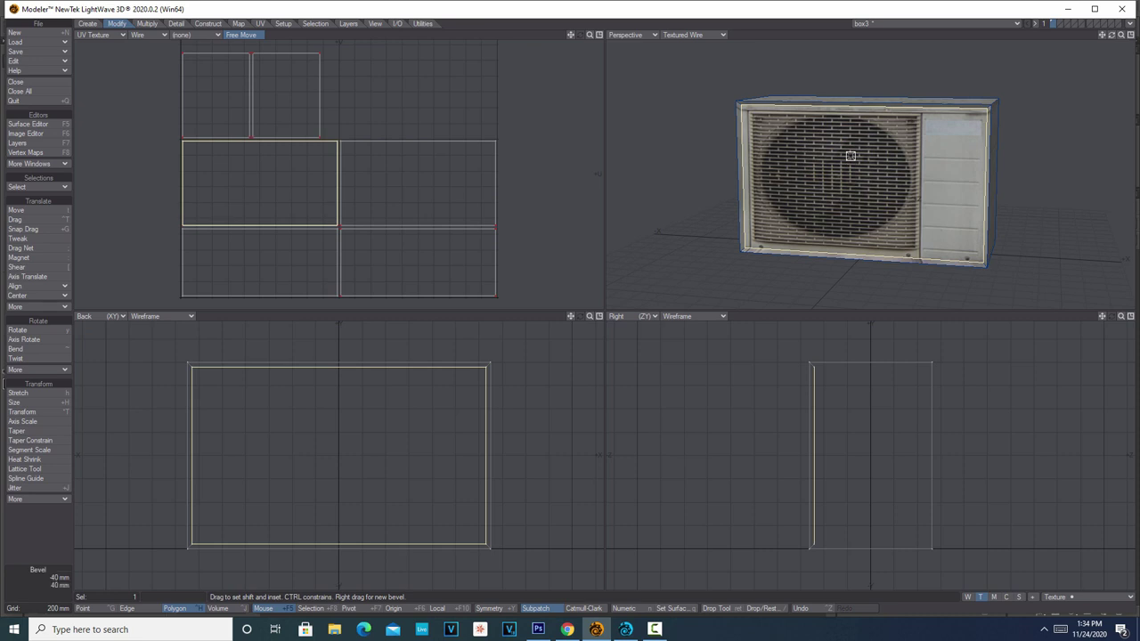
left_click_drag(851, 155, 850, 160)
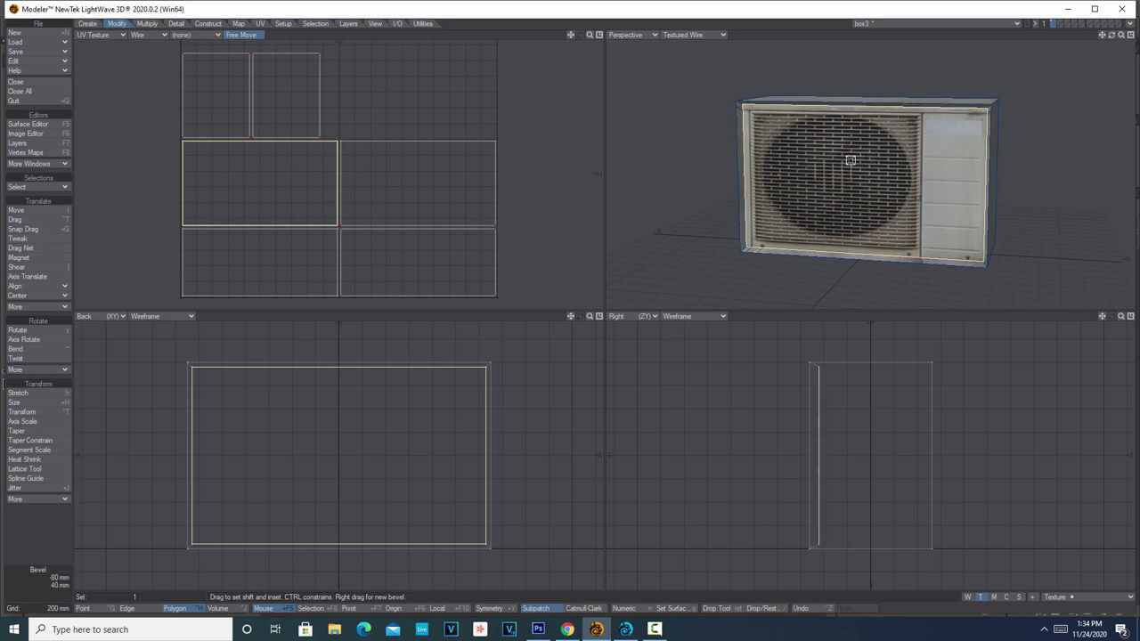
key("space")
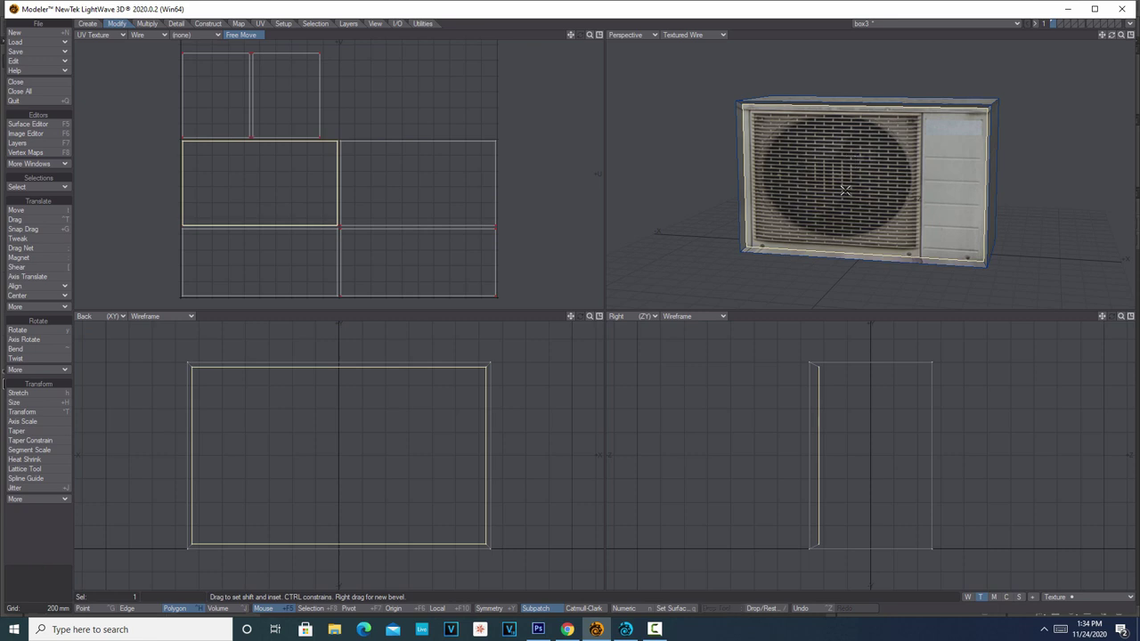
left_click(44, 528)
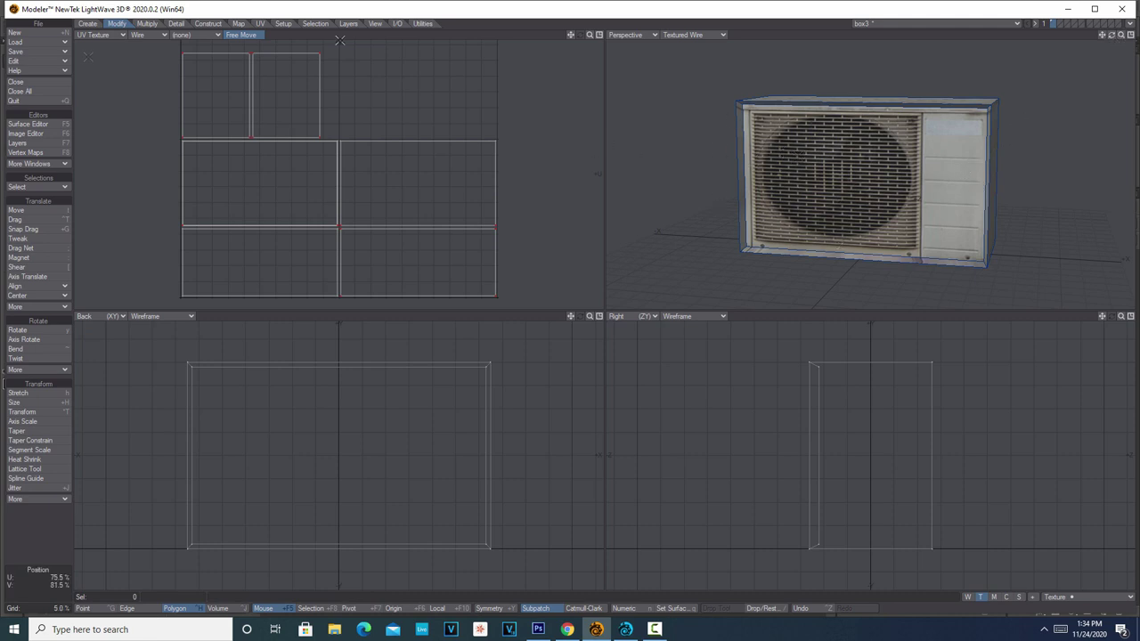
left_click(45, 51)
Save the object as box3, confirming the overwrite of box3.lwo
left_click(44, 50)
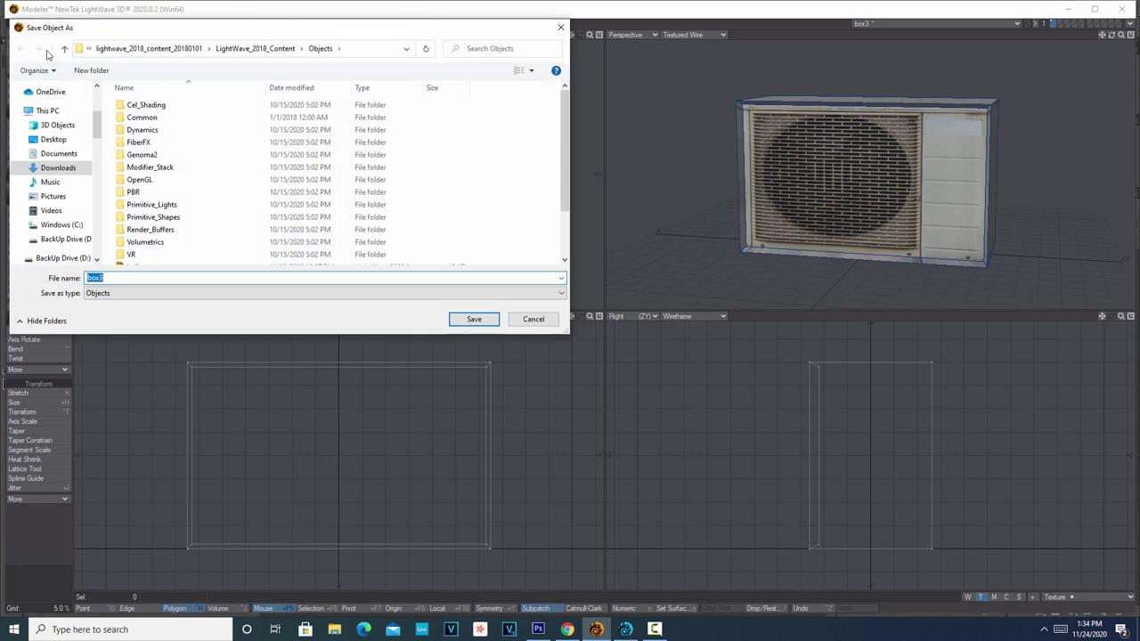
left_click(175, 281)
left_click(478, 321)
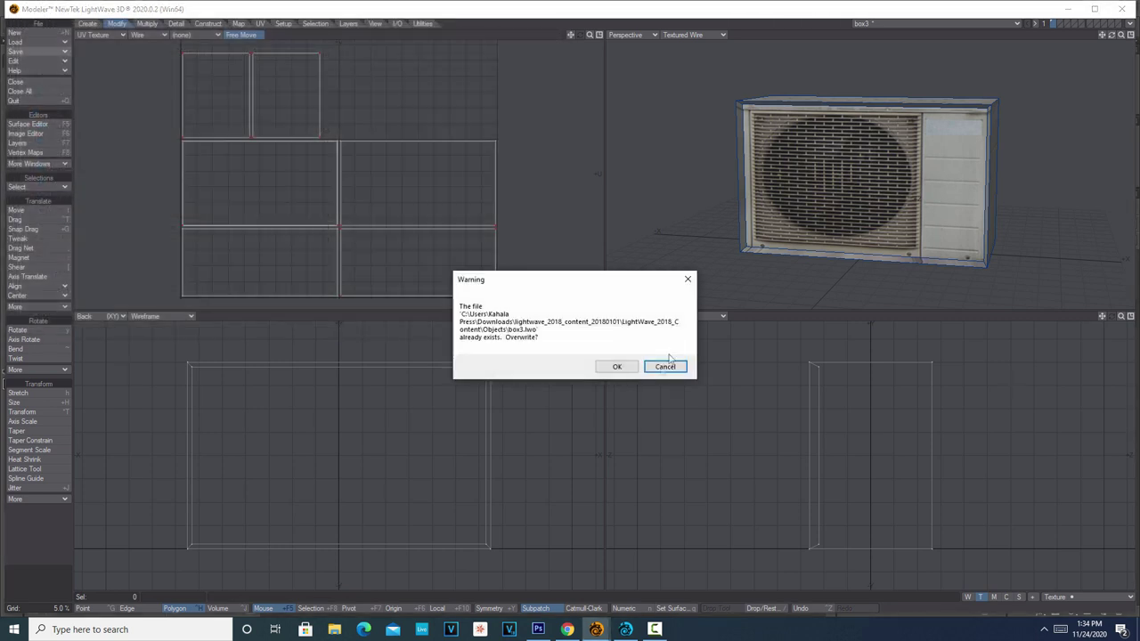
left_click(629, 370)
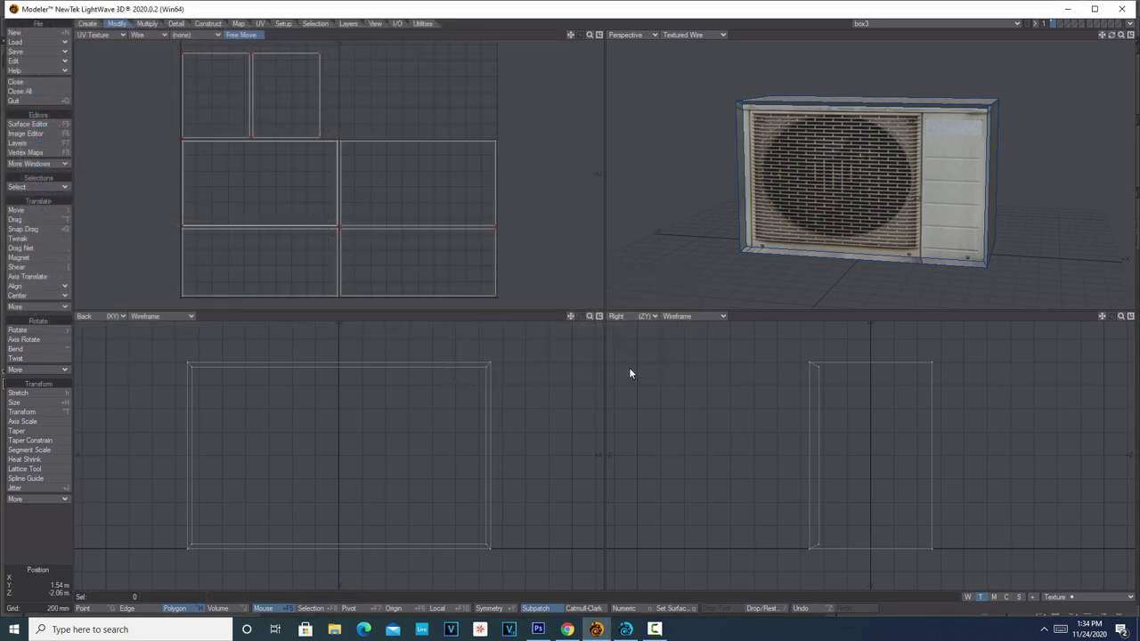
Send the box object to Layout
left_click(1127, 24)
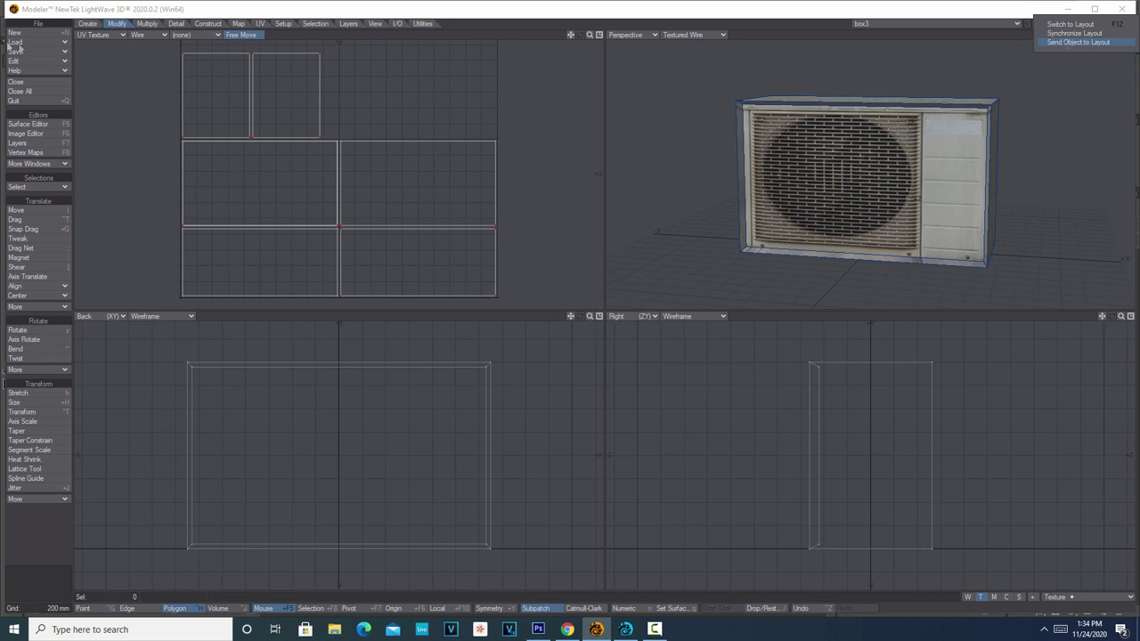
left_click(13, 52)
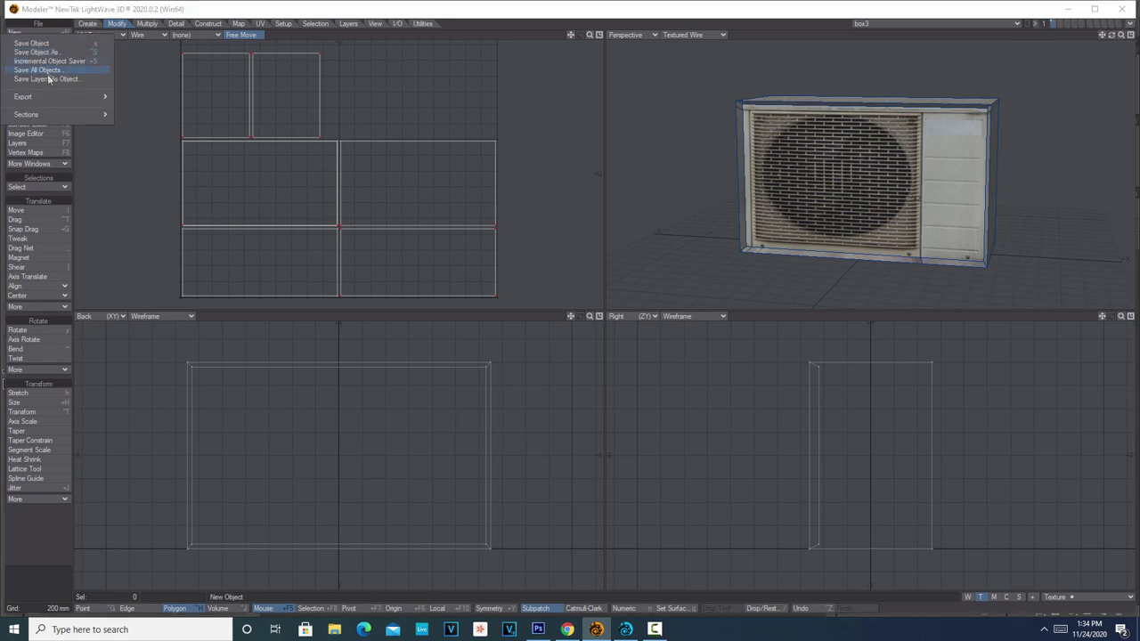
left_click(1127, 24)
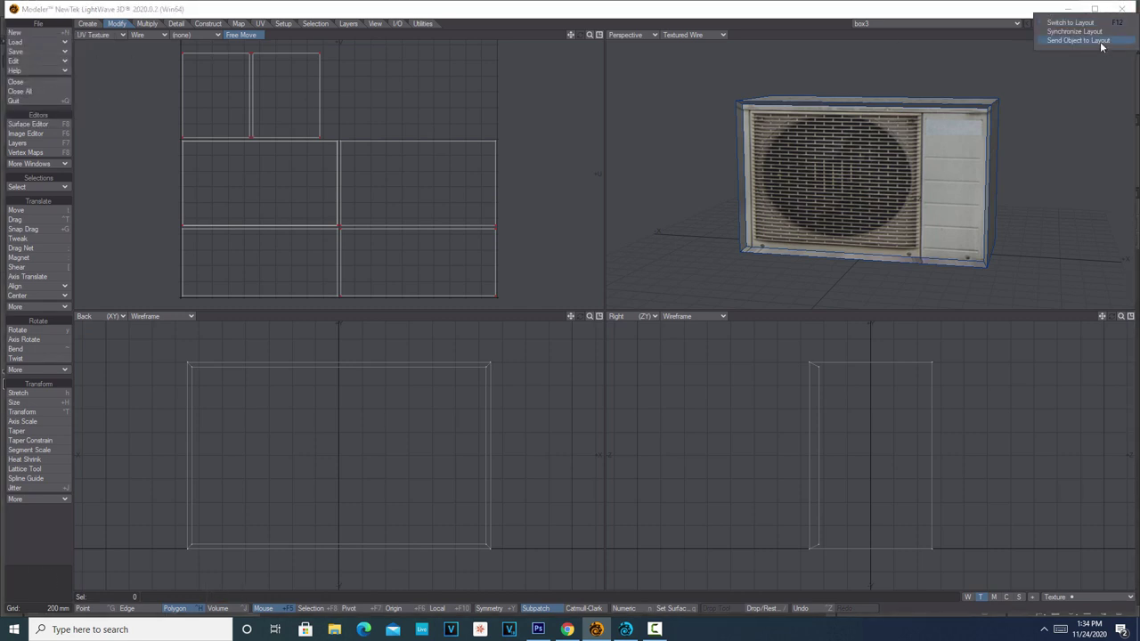
left_click(1107, 41)
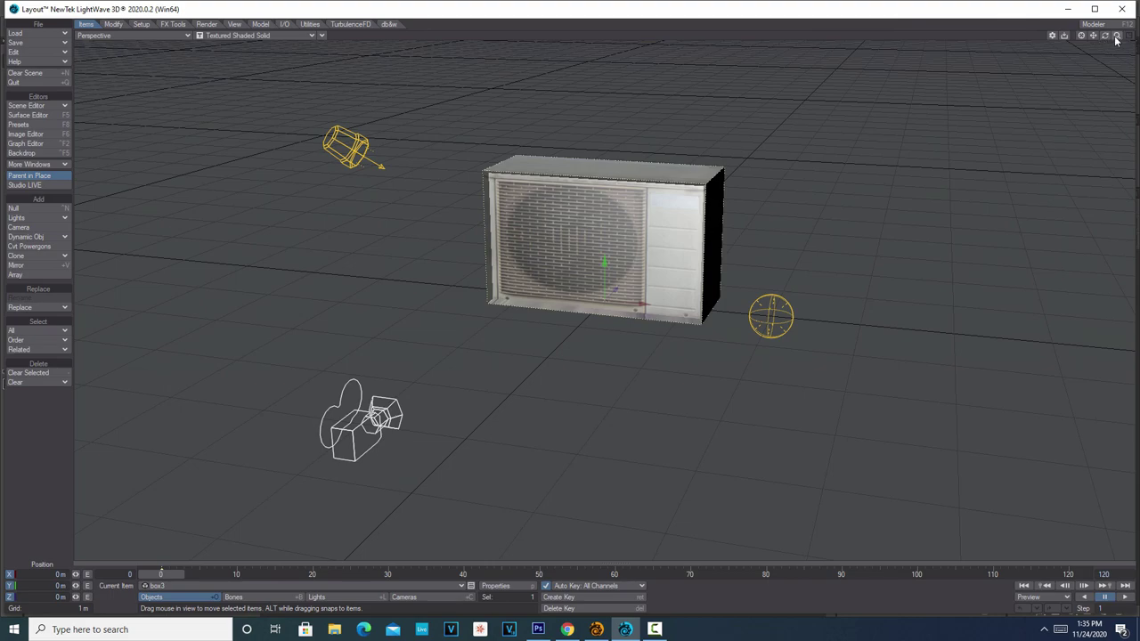
Zoom in on the air-conditioner box and match the selected camera to this viewport perspective
left_click_drag(1117, 36, 1093, 43)
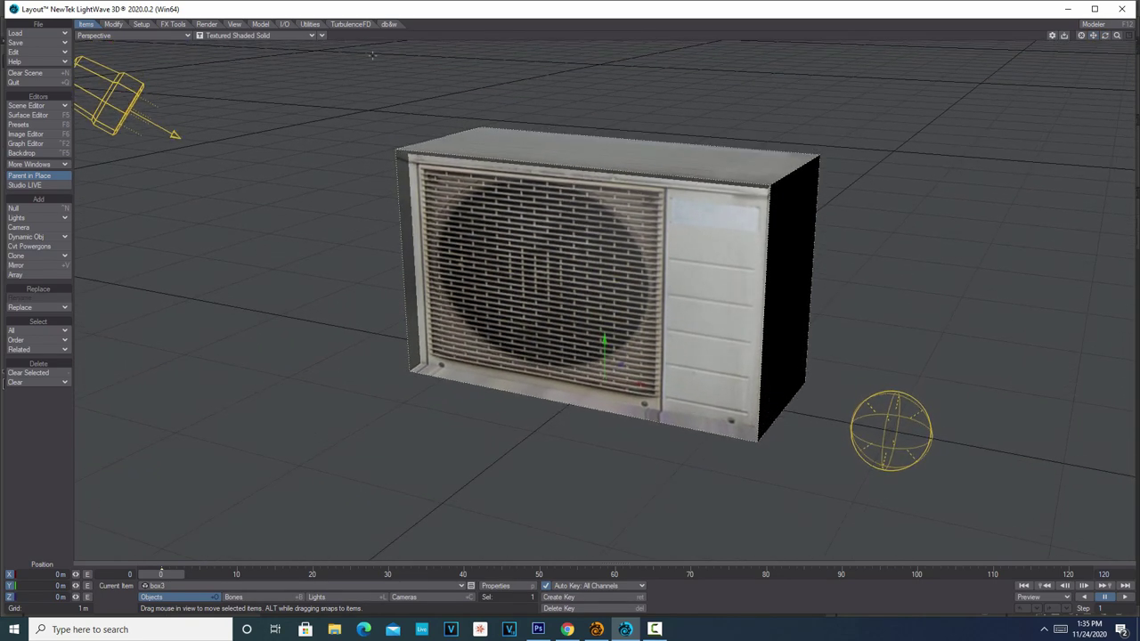
left_click(321, 35)
mouse_move(357, 195)
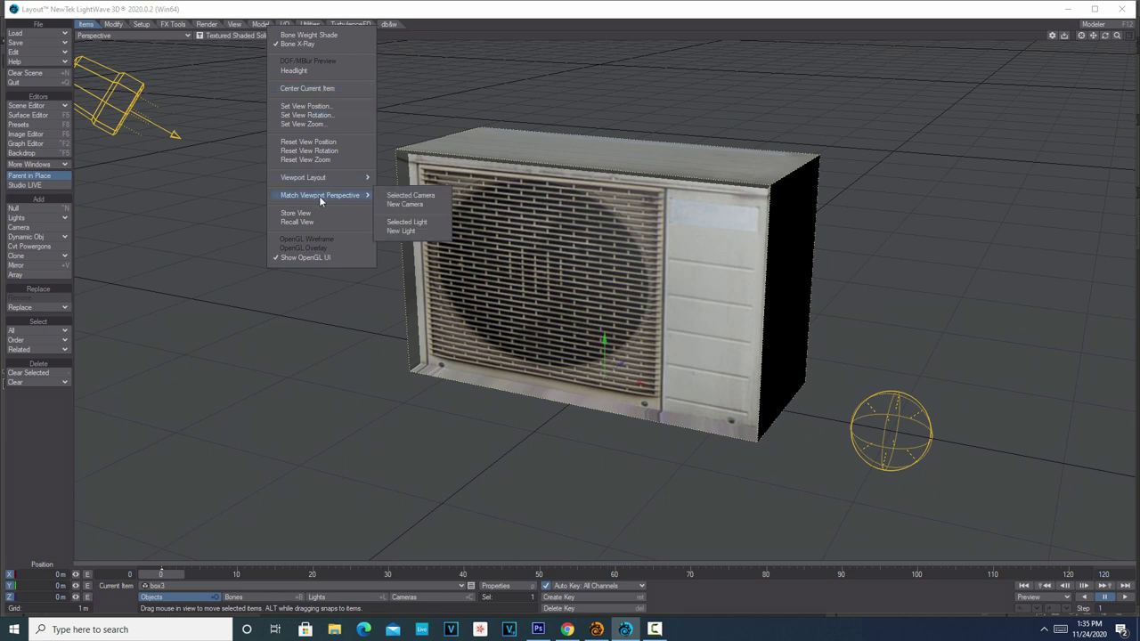
left_click(420, 198)
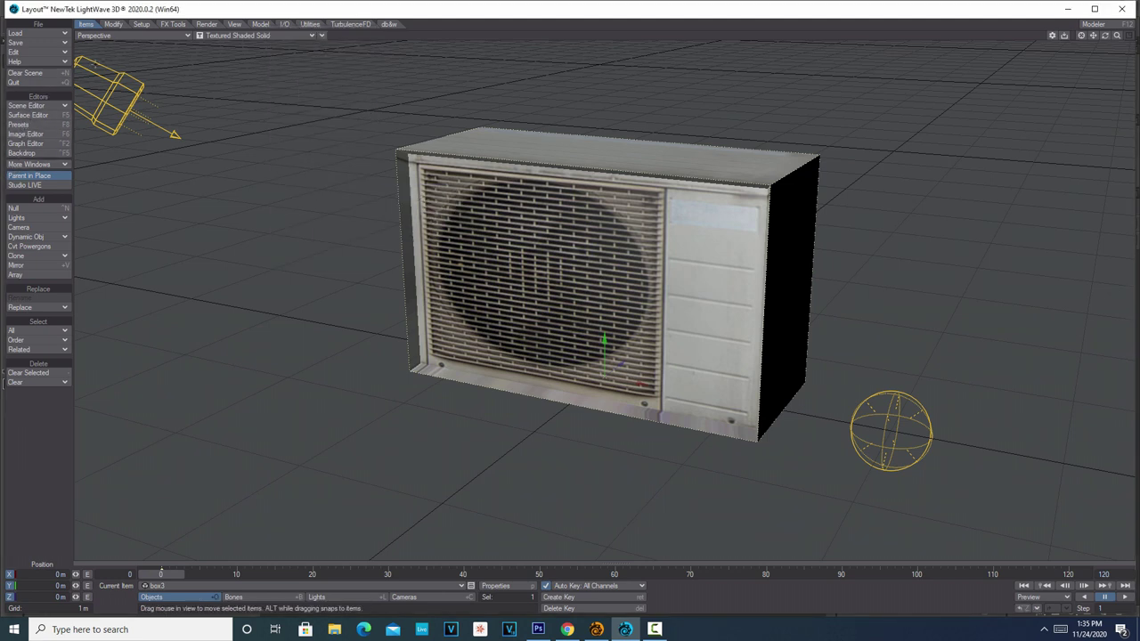
Check the Backdrop settings, then make the camera the current item
left_click(22, 153)
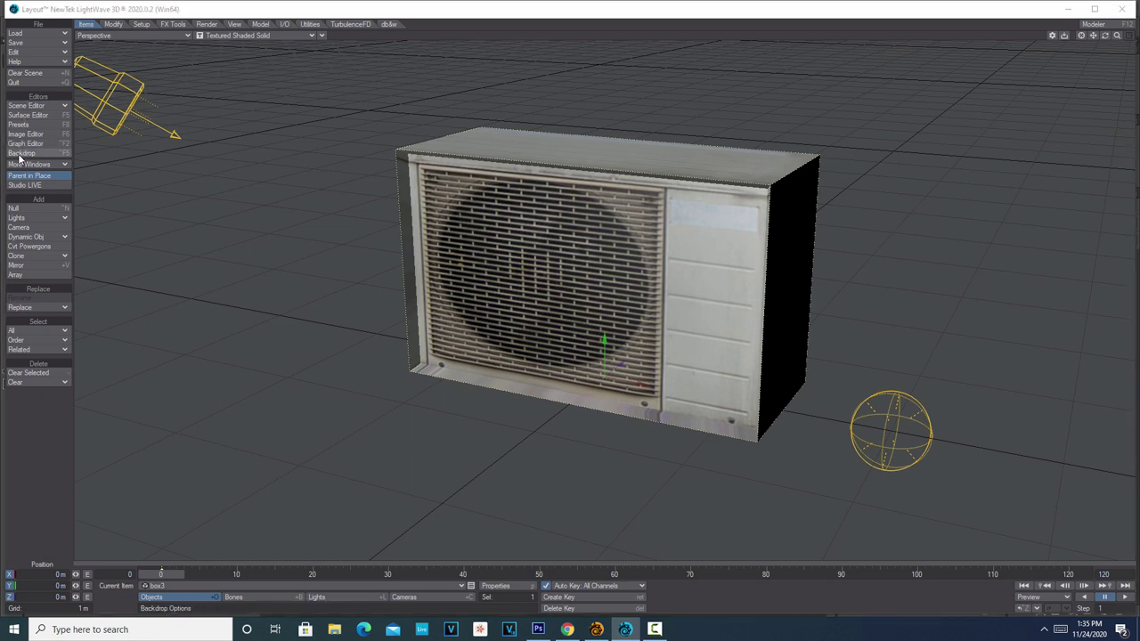
left_click(336, 164)
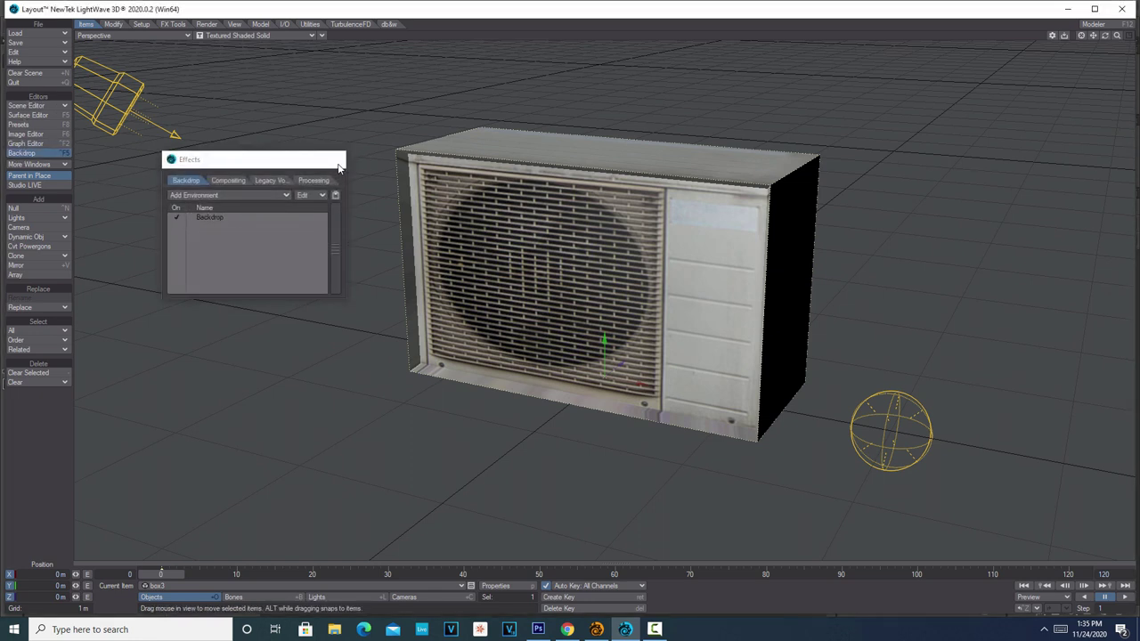
key("shift+c")
Switch the perspective viewport to a live VPR render and orbit to a more frontal angle
left_click(311, 36)
left_click(282, 34)
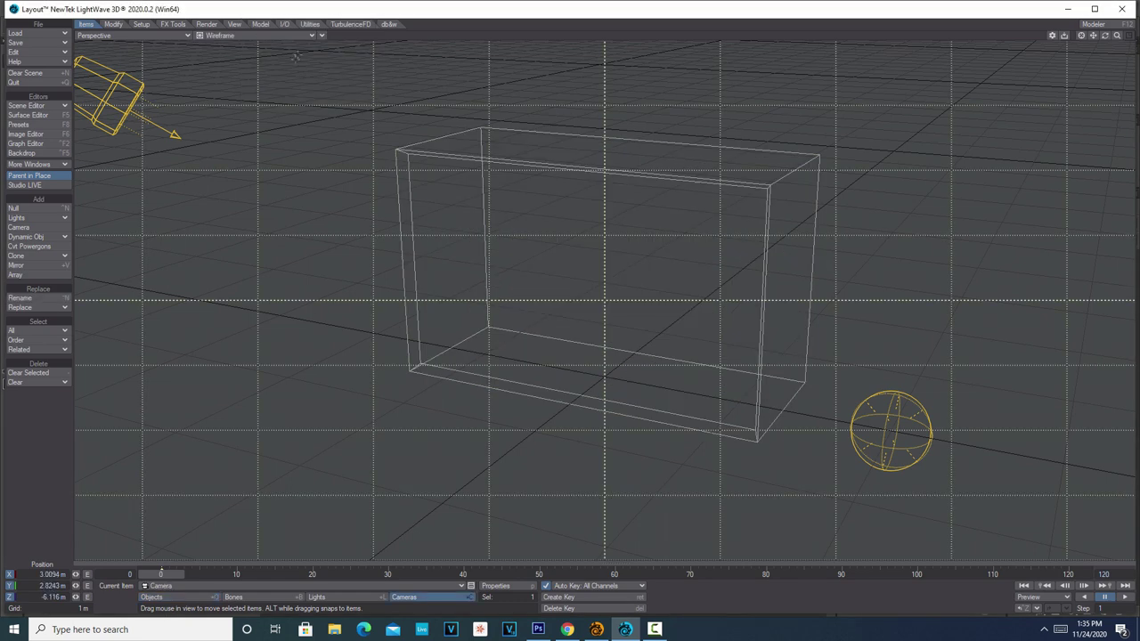
left_click(309, 38)
left_click(308, 88)
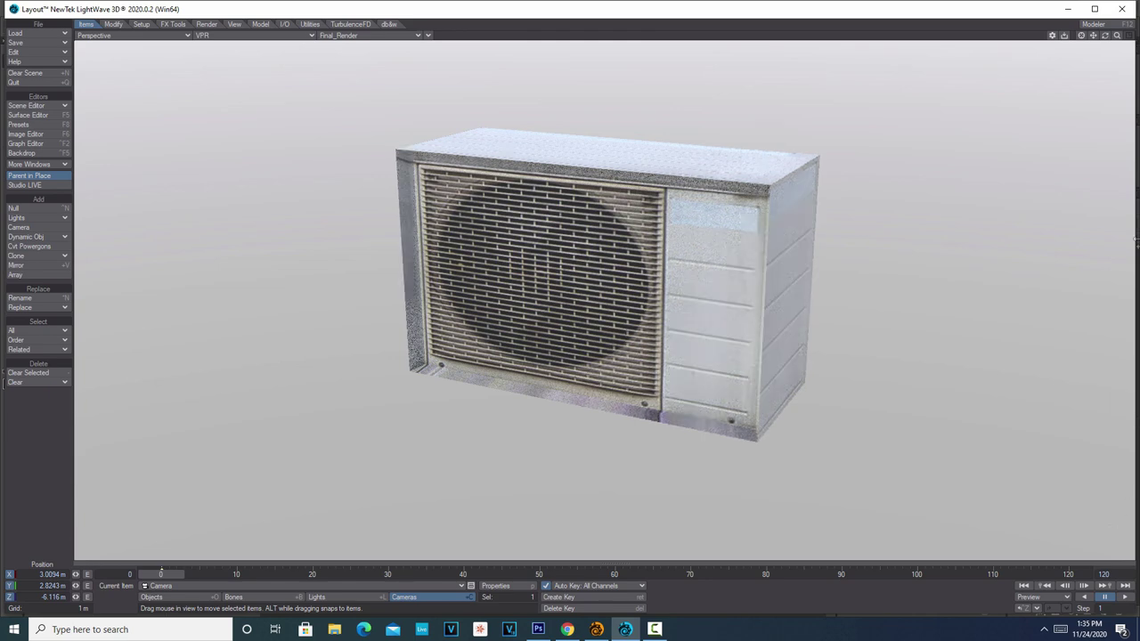
left_click_drag(1105, 35, 1058, 46)
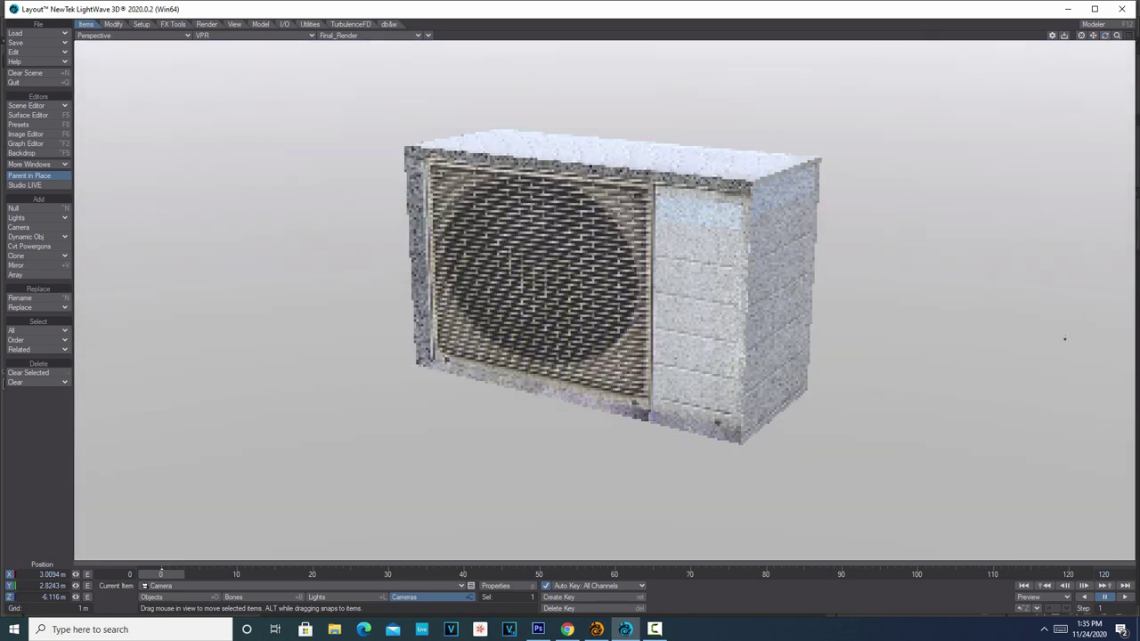